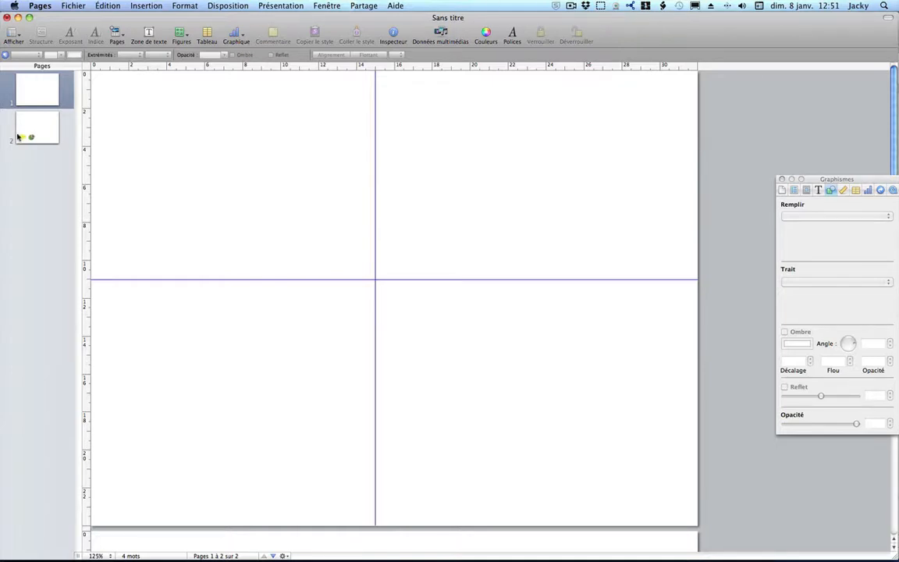
Step: Examine the example shapes on page 2: the green and yellow pie slices, the half circle and the 45° sector
left_click(19, 135)
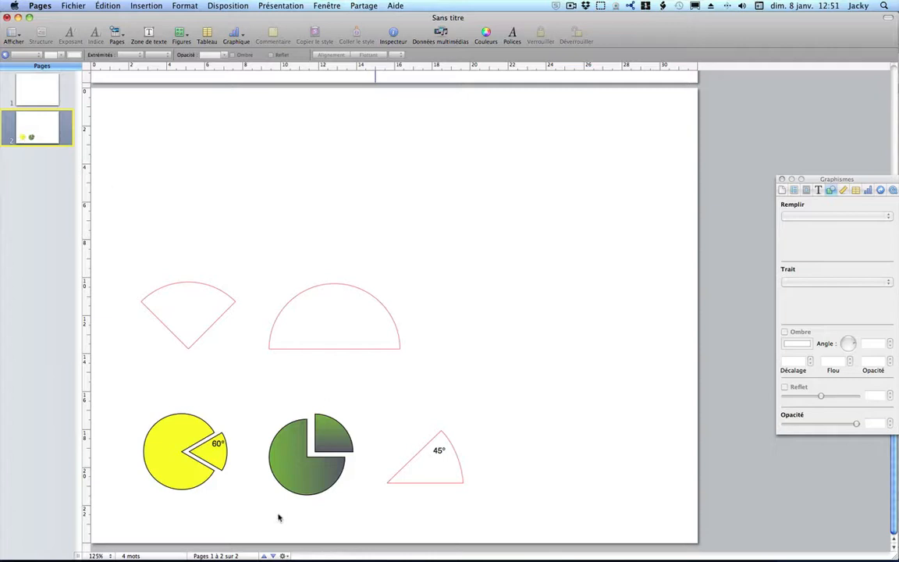
left_click(321, 468)
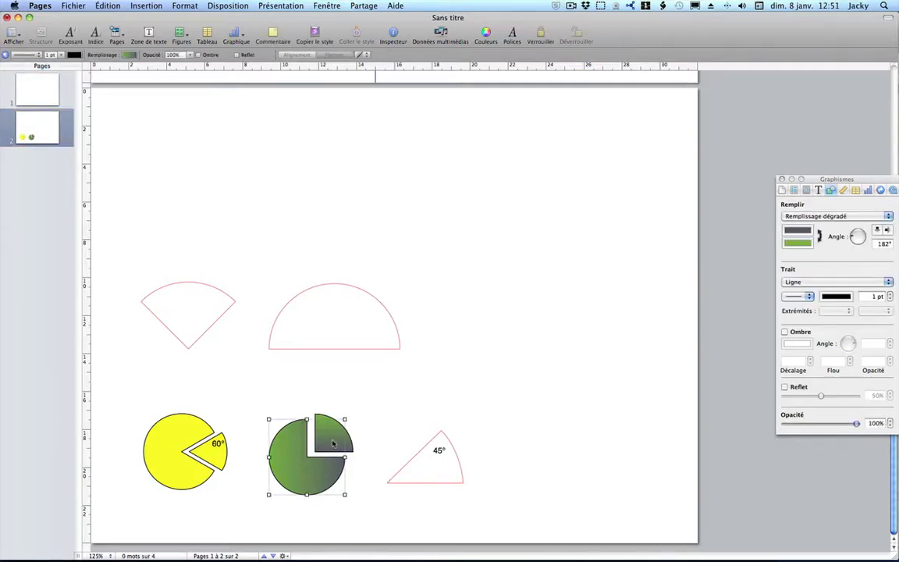
left_click(335, 442)
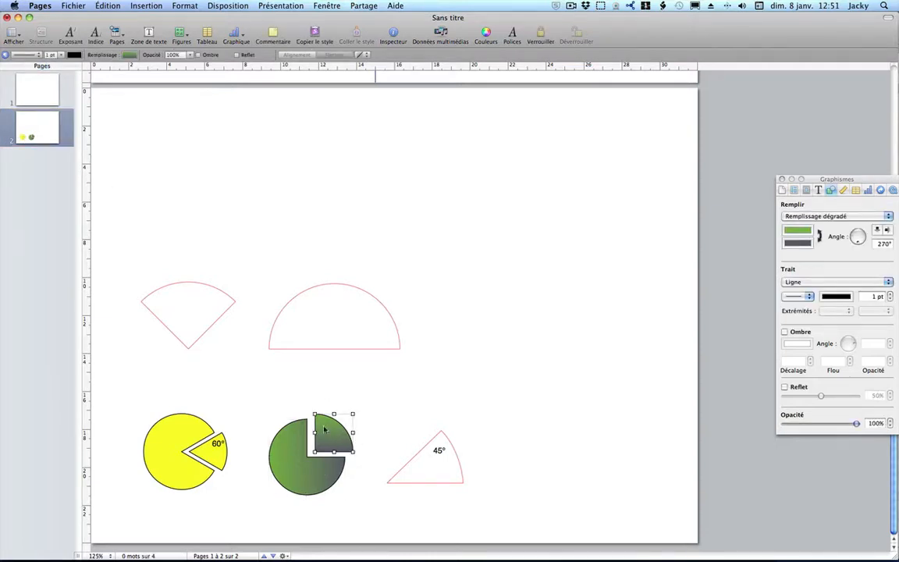
left_click(312, 475)
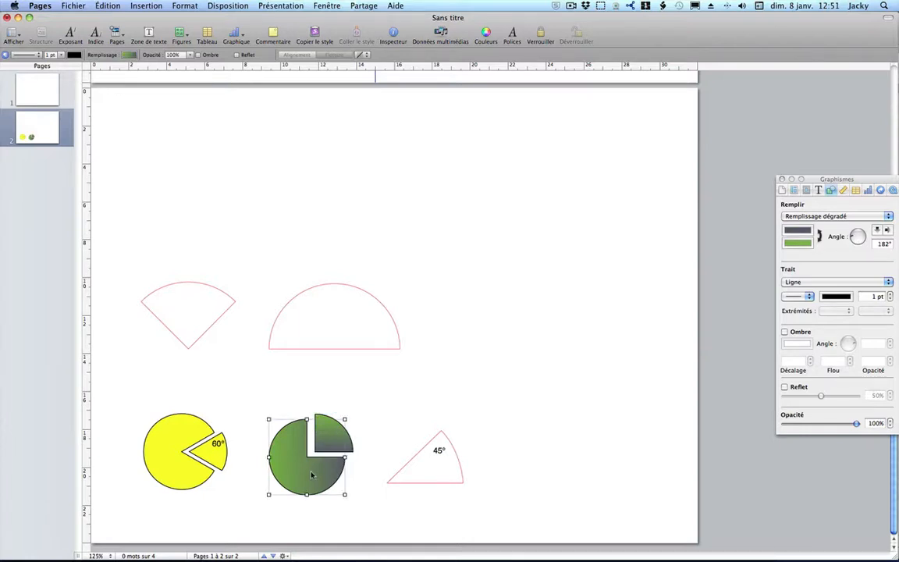
left_click(217, 457)
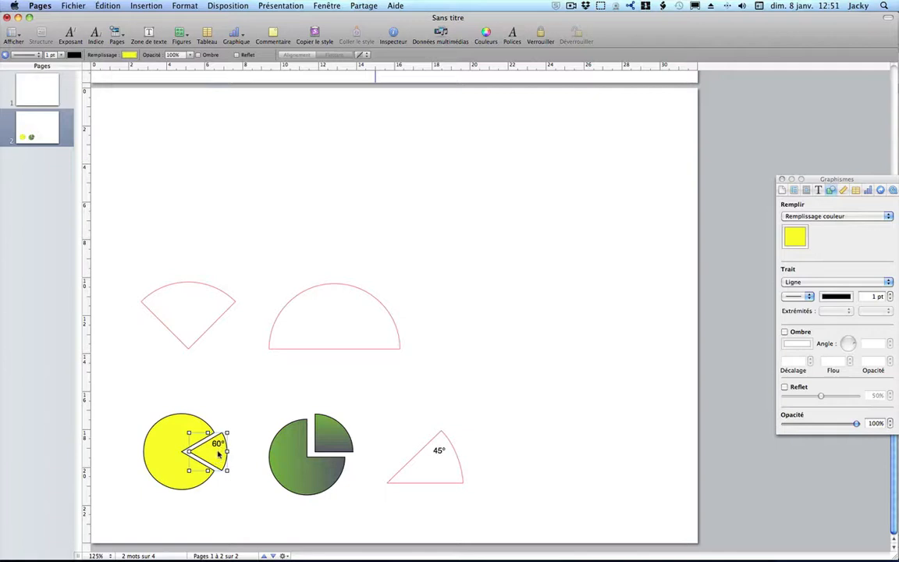
left_click(178, 448)
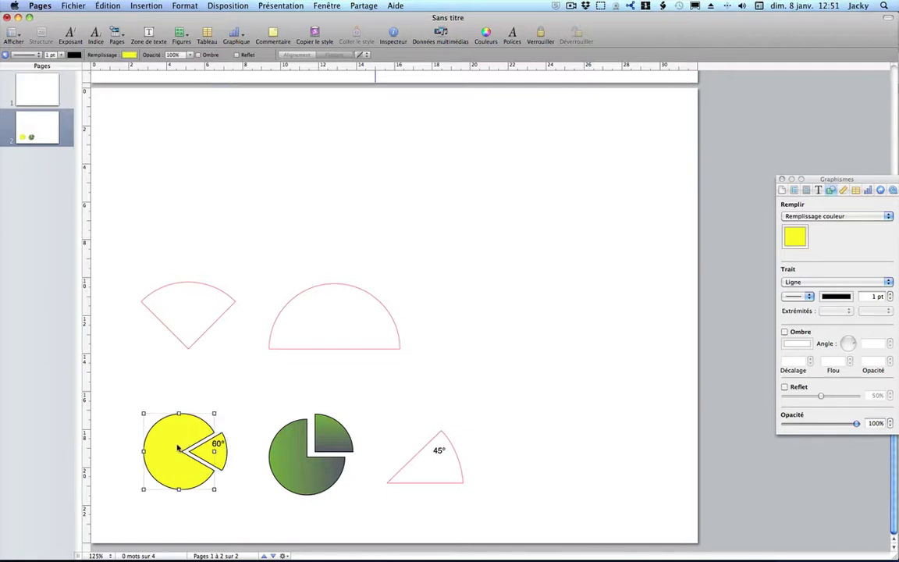
left_click(305, 350)
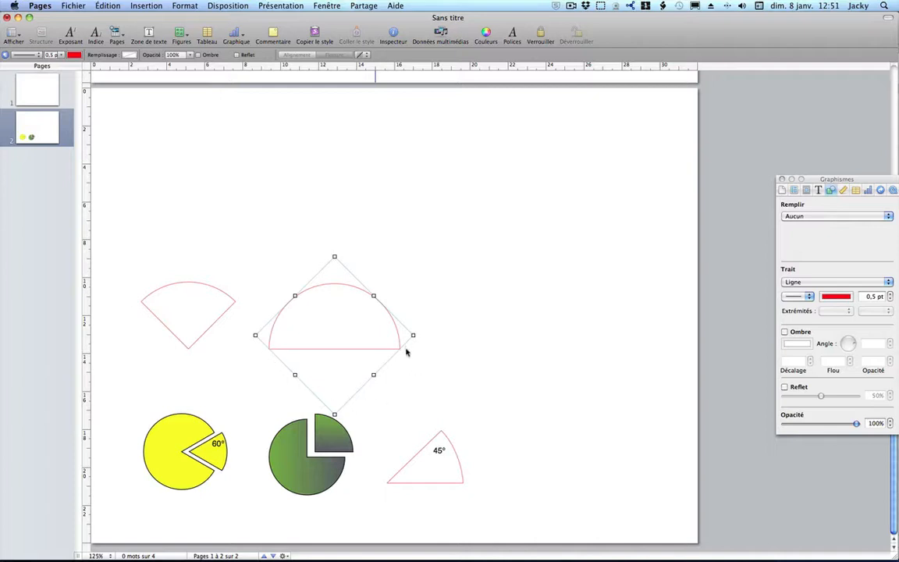
left_click(452, 459)
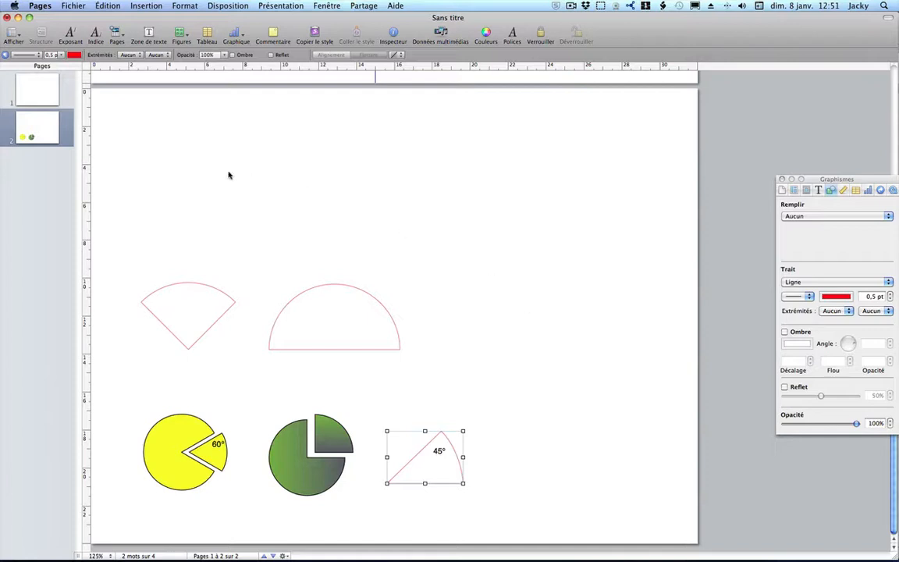
Step: Insert a circle on page 1 and set its width to 20 cm with proportions kept
left_click(39, 94)
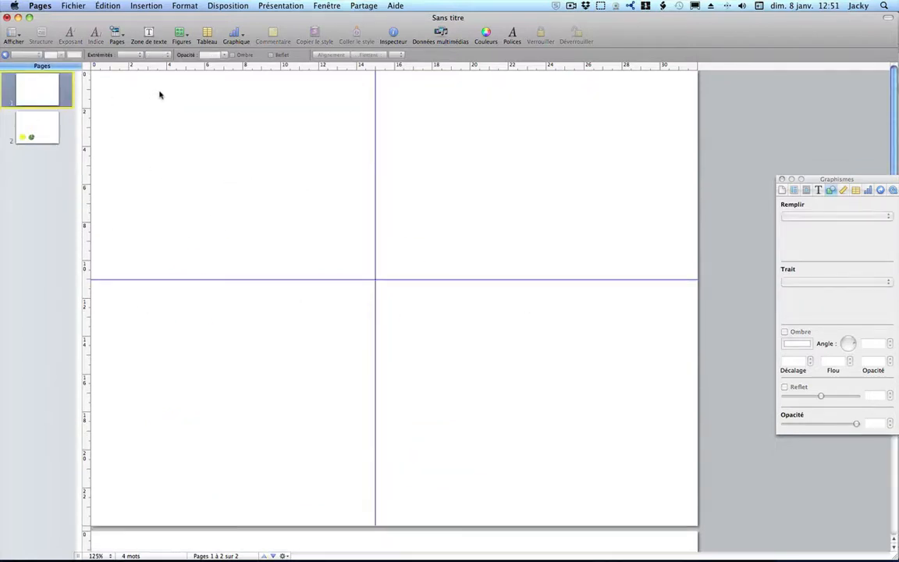
left_click(180, 34)
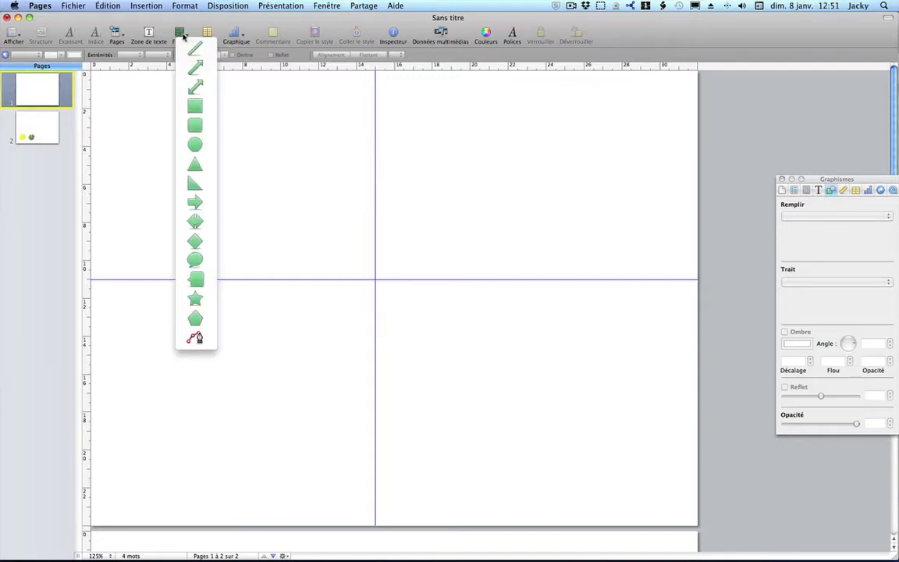
left_click(194, 145)
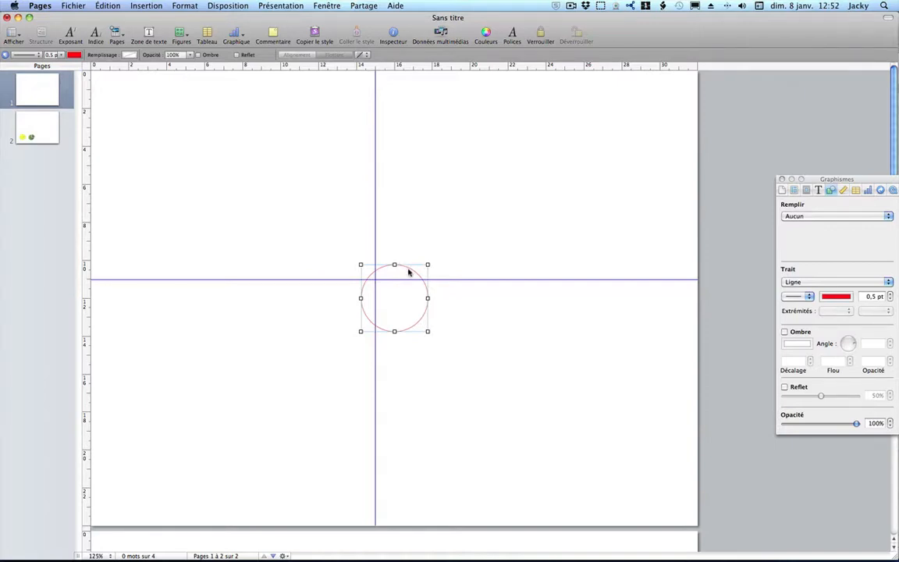
left_click_drag(399, 264, 389, 247)
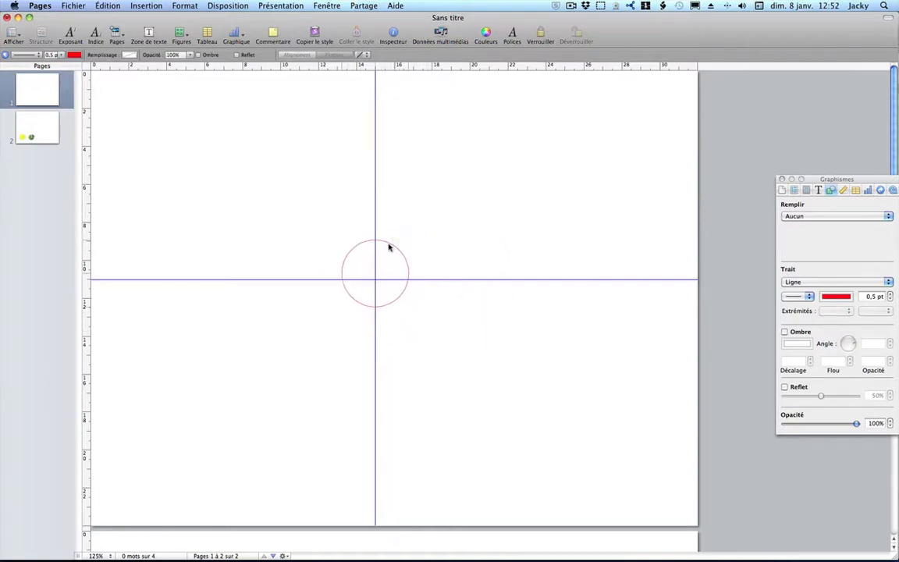
left_click(842, 190)
left_click(821, 246)
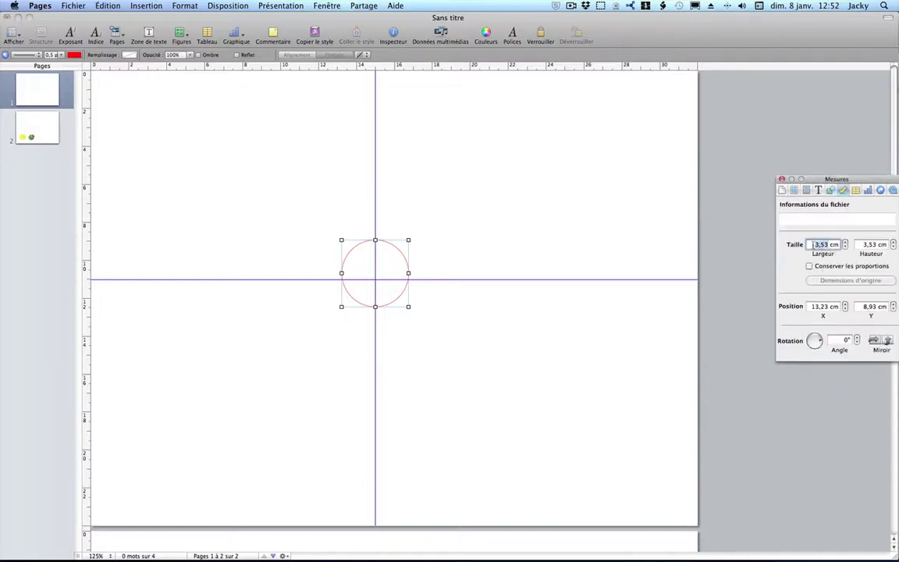
type("20")
left_click(808, 266)
key("Return")
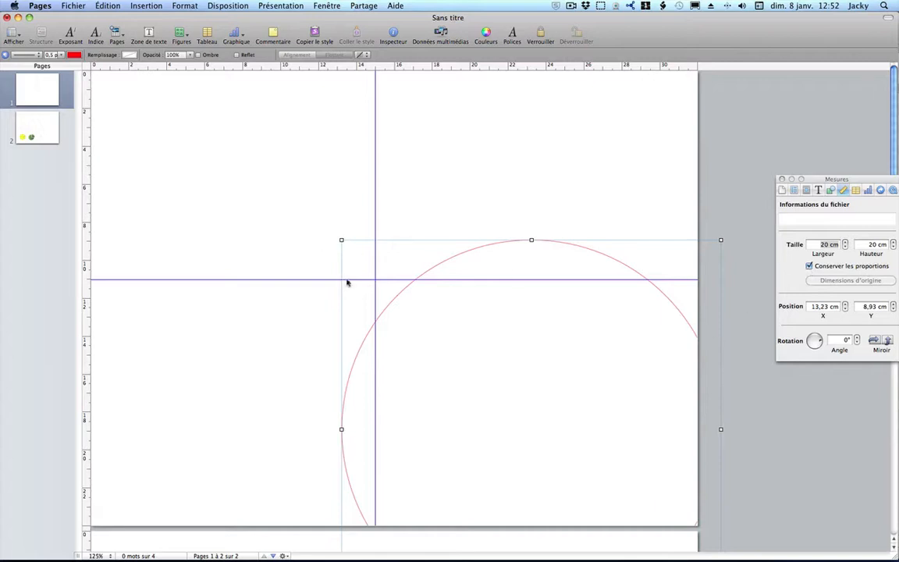
Step: Centre the circle on the intersection of the two guides
left_click_drag(388, 306, 233, 157)
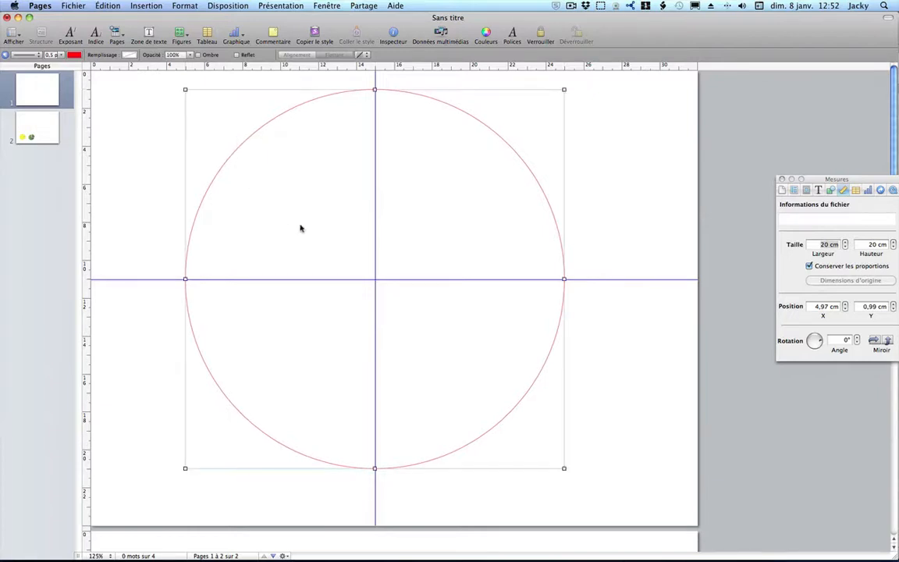
key("Right")
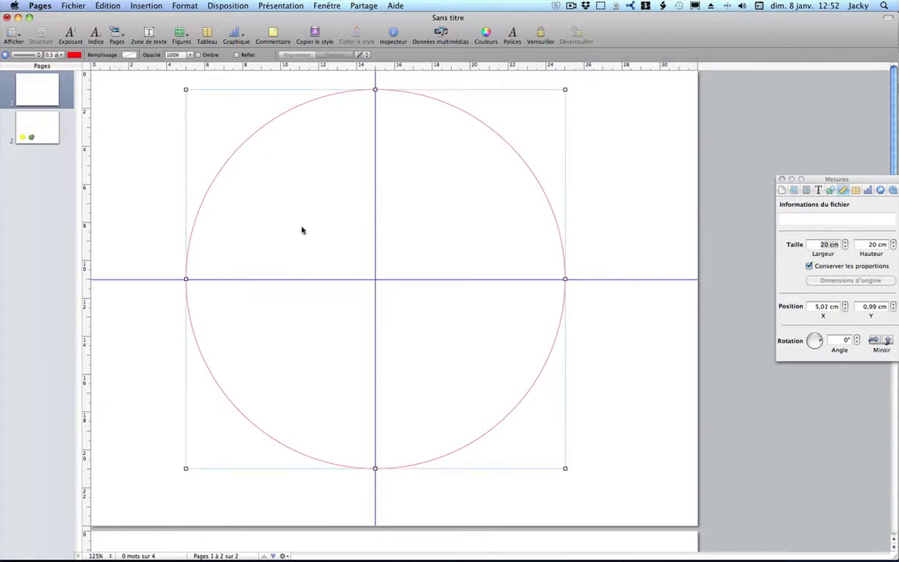
left_click(607, 335)
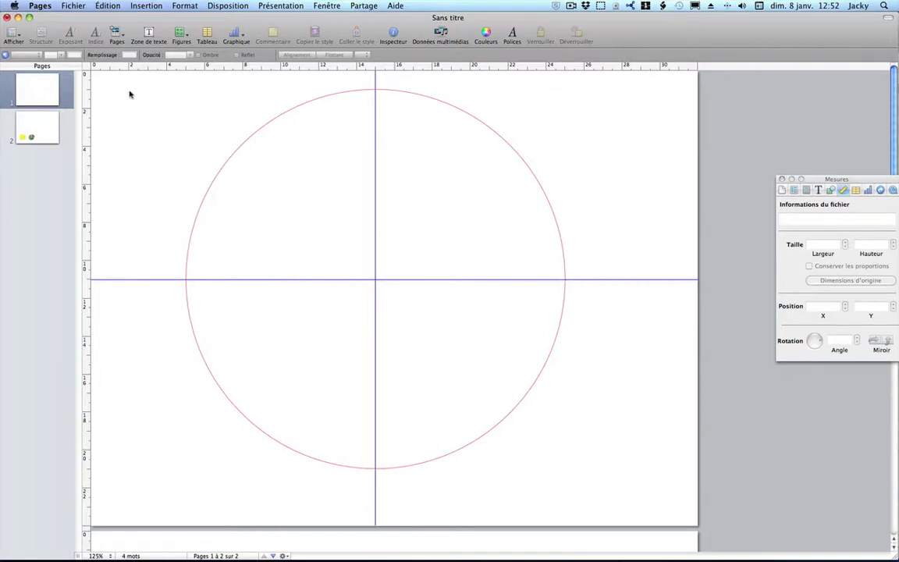
Step: Draw a horizontal radius line with a 0.5 pt stroke from the circle's centre to its right edge
left_click(181, 35)
left_click(394, 264)
left_click_drag(365, 299, 394, 282)
left_click(831, 189)
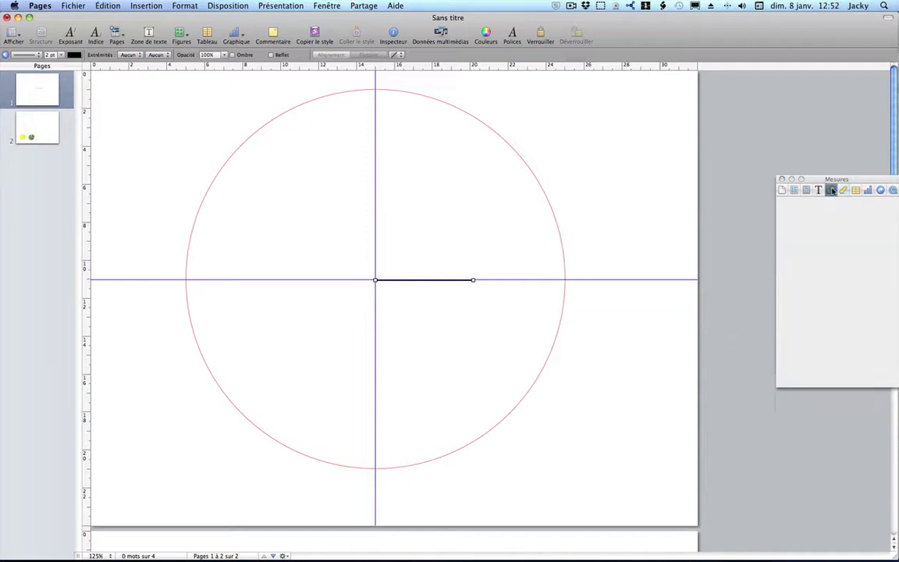
left_click(889, 299)
left_click(889, 299)
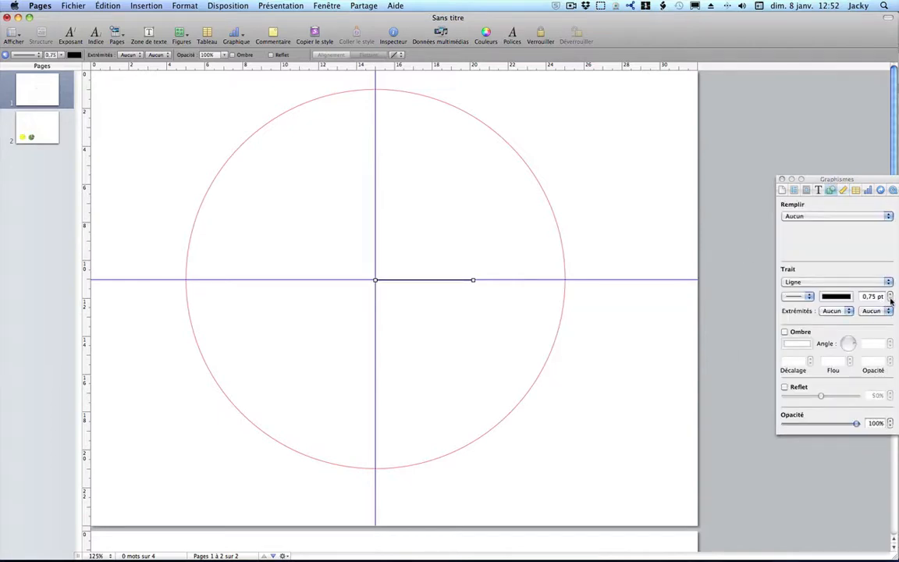
left_click(889, 299)
left_click_drag(472, 278, 565, 279)
Step: Duplicate the radius line, rotate the copy to 90° and place it between the circle's centre and its highest point
key("super+d")
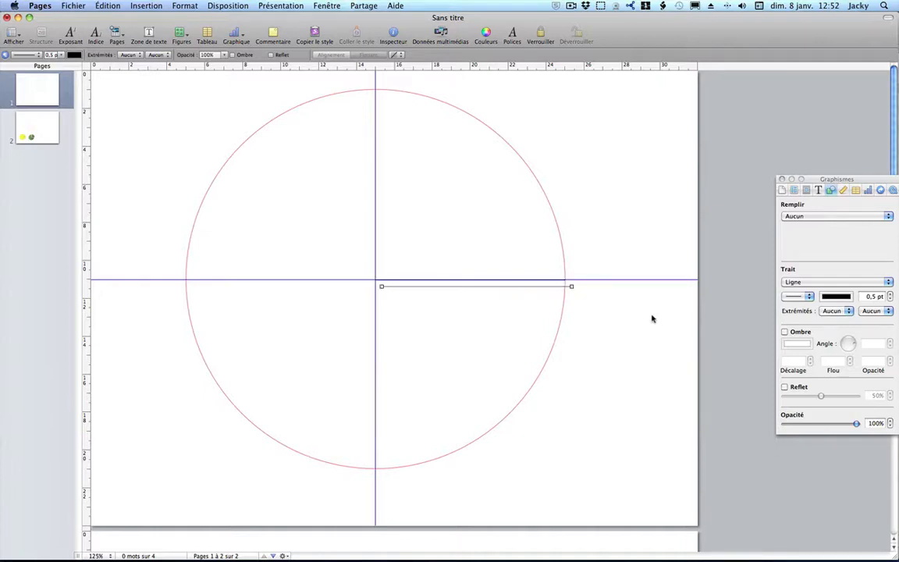
left_click(842, 190)
left_click(844, 340)
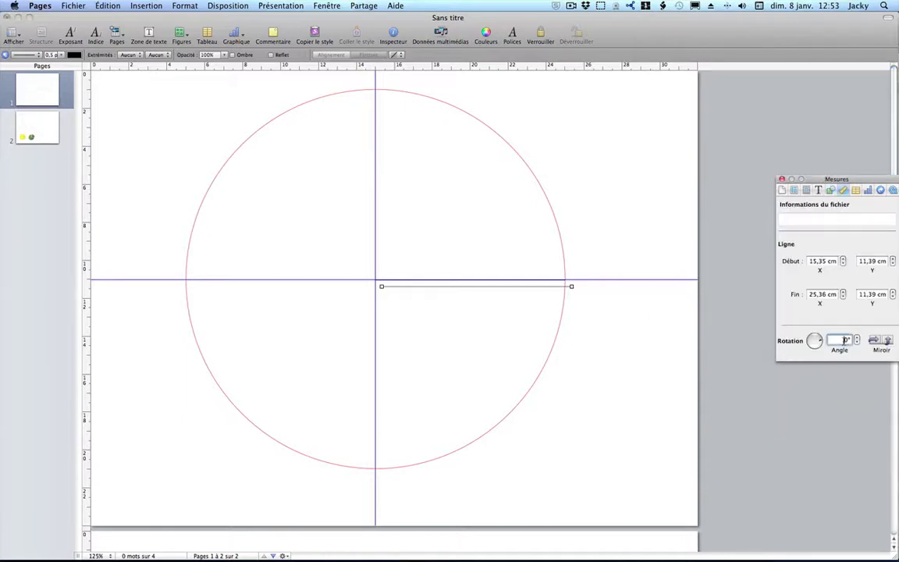
type("90")
key("Return")
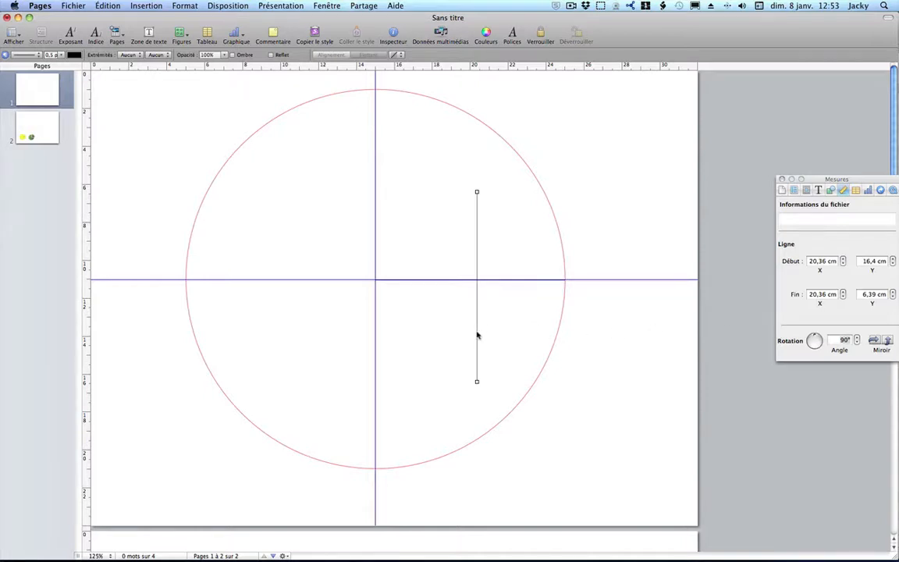
left_click_drag(477, 335, 379, 234)
left_click(677, 216)
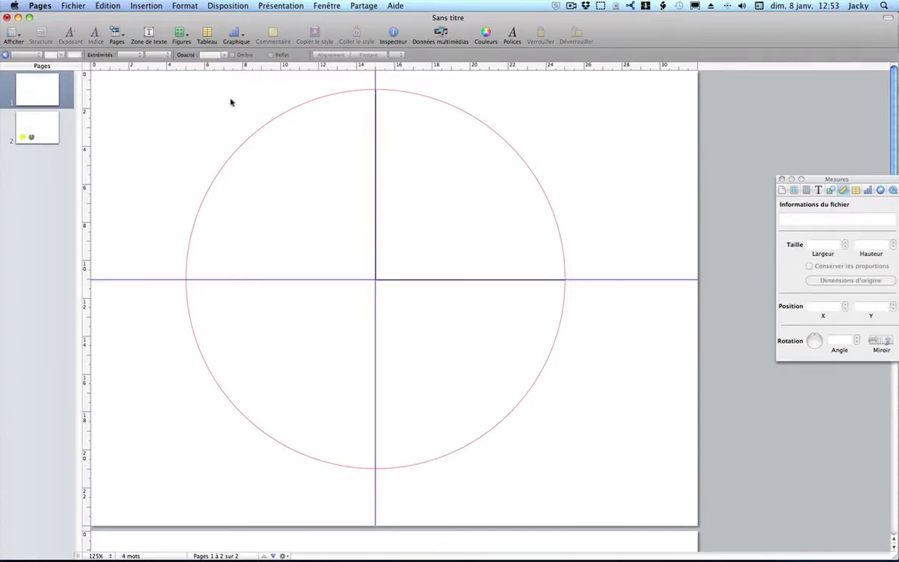
Step: Draw a closed freeform shape from the circle's centre through curved points at the outer ends of the horizontal and vertical radii
left_click(180, 33)
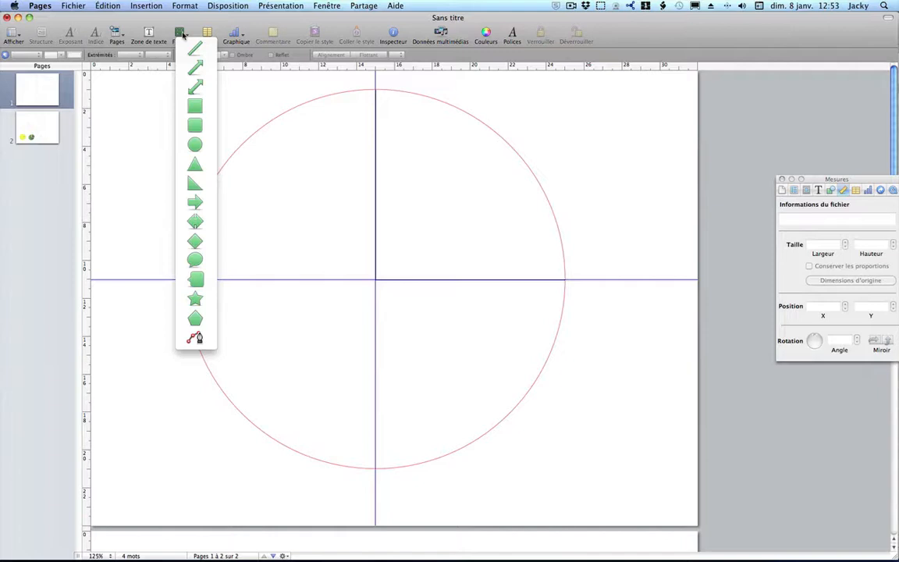
left_click(197, 337)
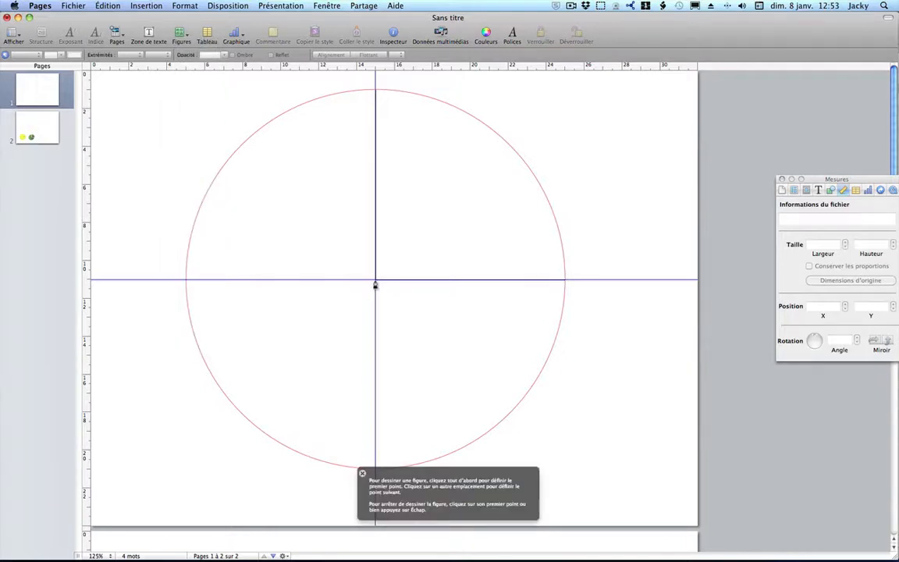
left_click(375, 280)
left_click(563, 280)
left_click_drag(565, 283, 564, 210)
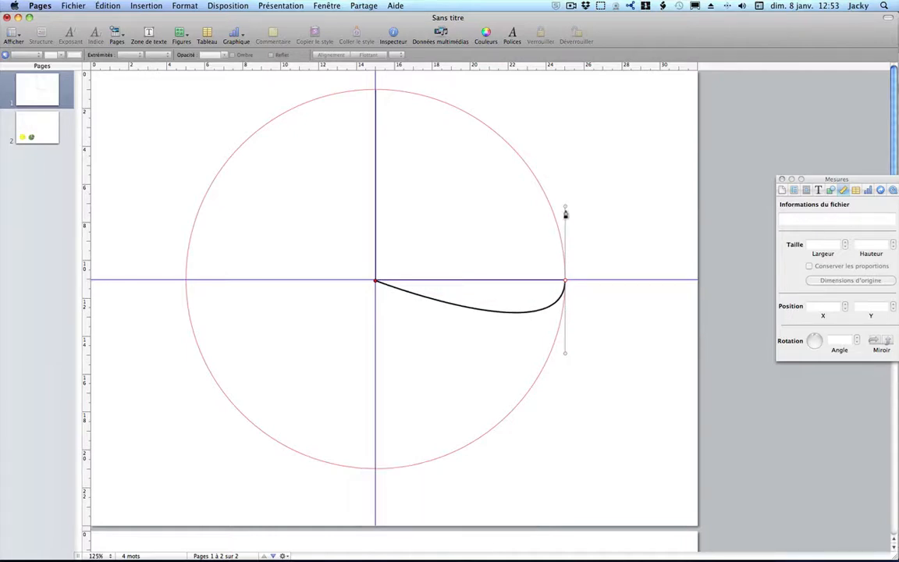
left_click(374, 93)
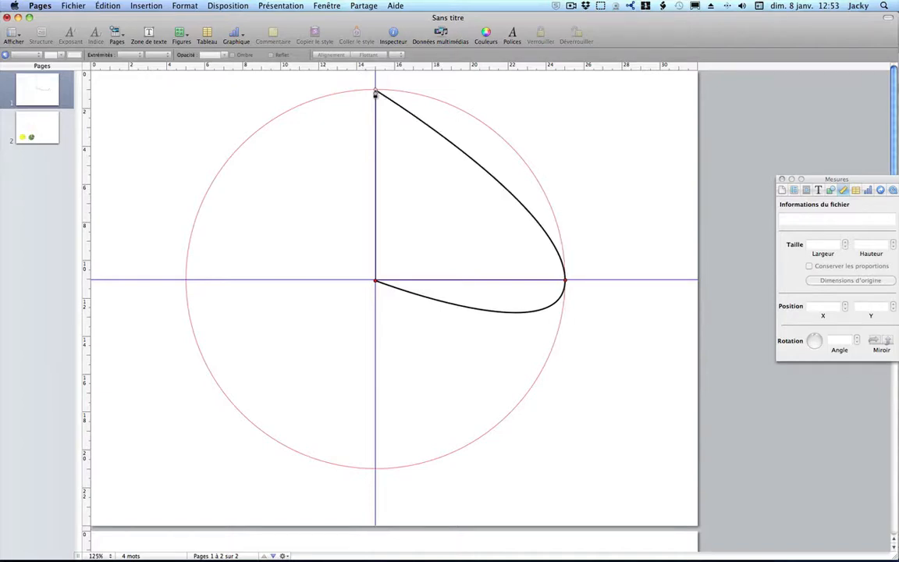
left_click_drag(375, 94, 276, 89)
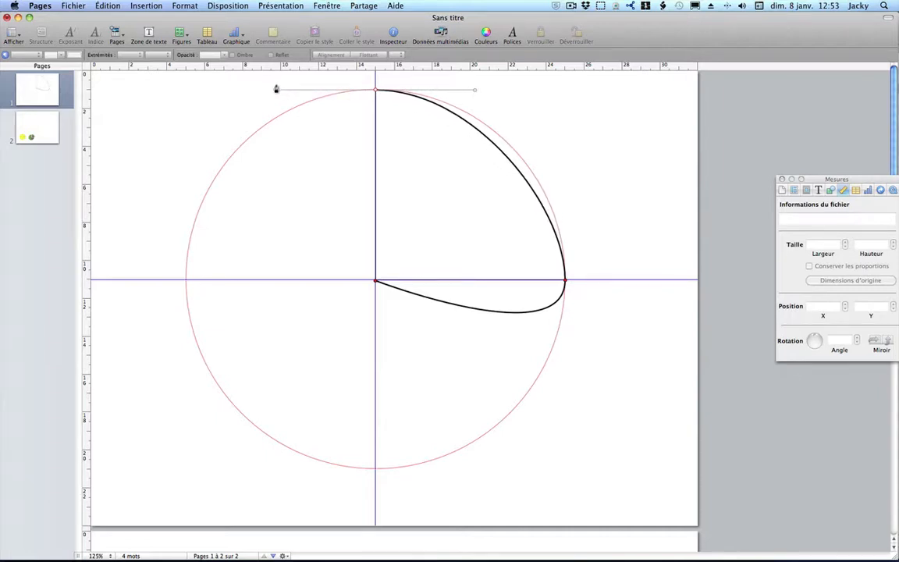
left_click(375, 282)
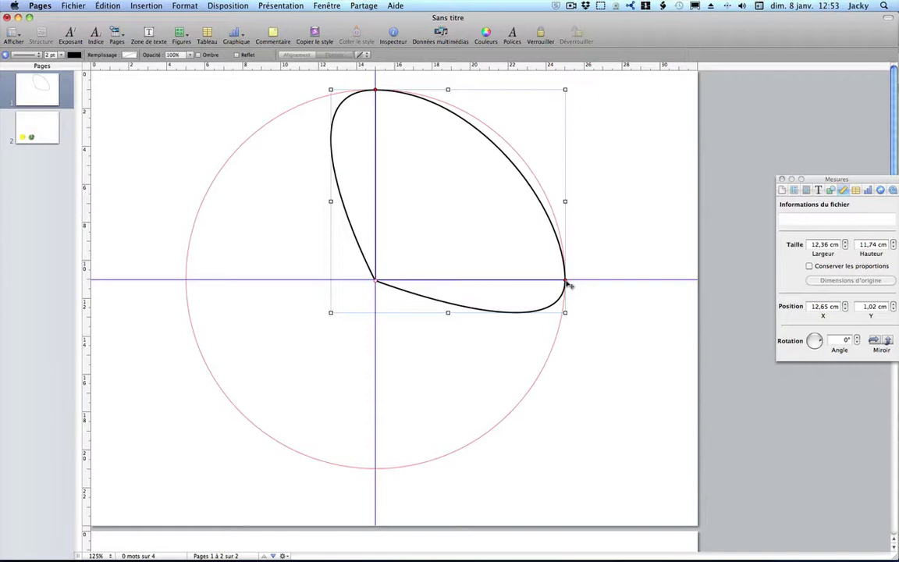
Step: Straighten the shape's two inner edges by moving the inner curve handles of both outer points onto the horizontal and vertical radii
left_click(566, 282)
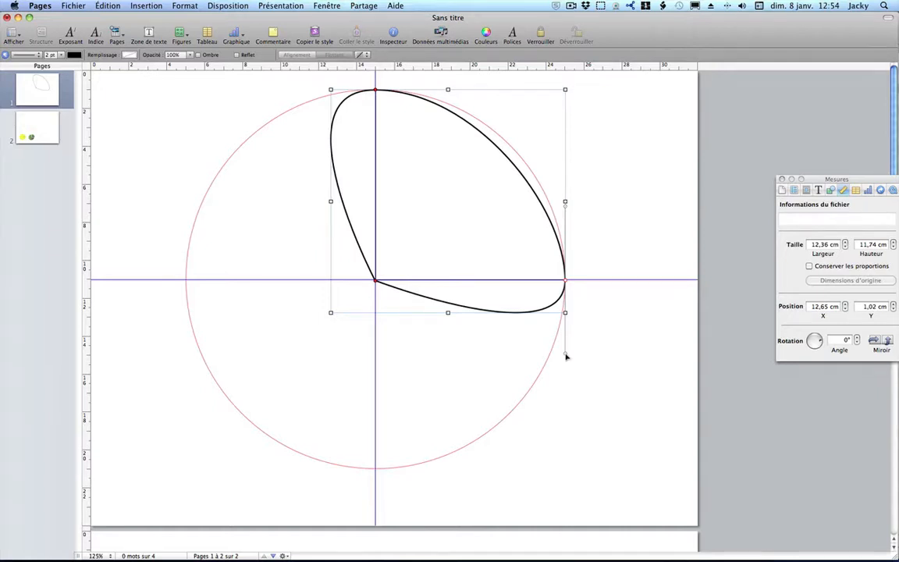
left_click_drag(566, 356, 459, 283)
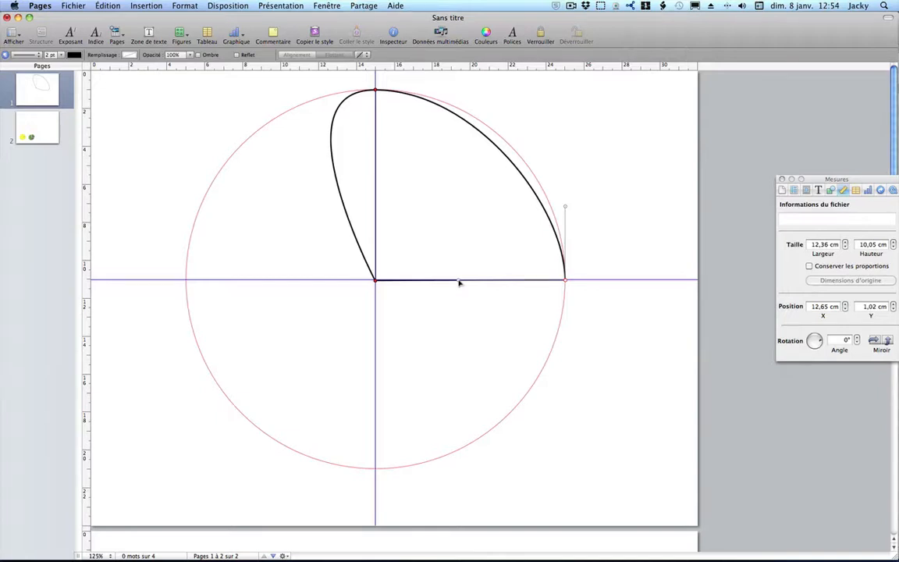
left_click(461, 284)
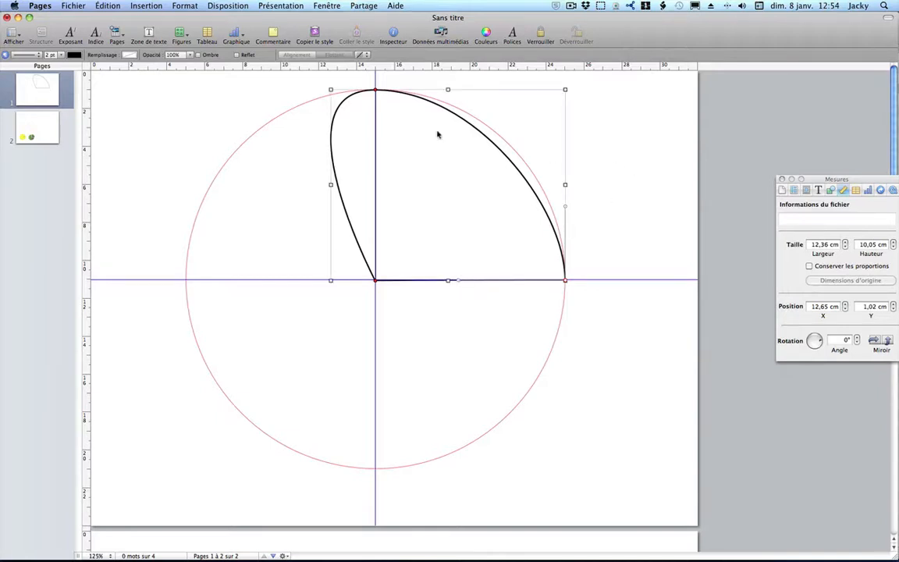
left_click(375, 90)
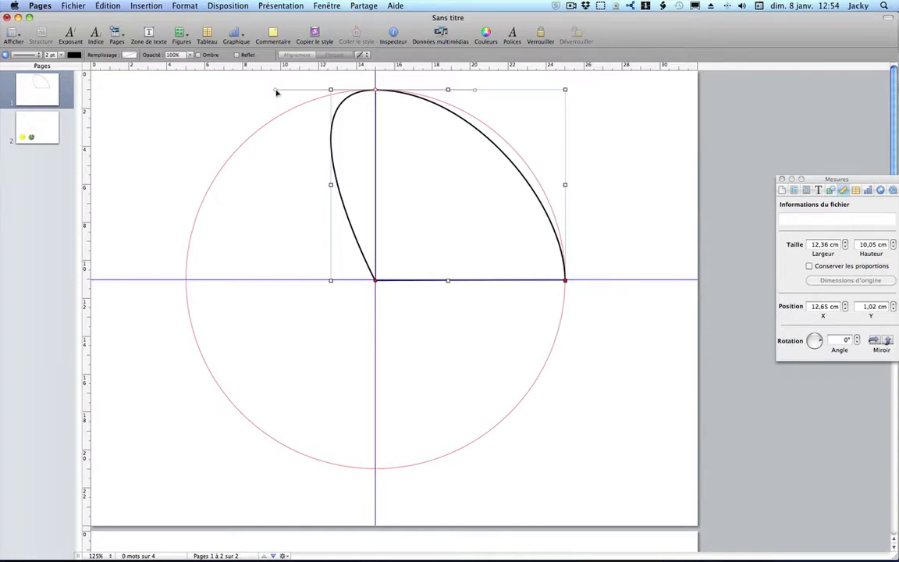
left_click_drag(277, 92, 354, 175)
left_click(686, 101)
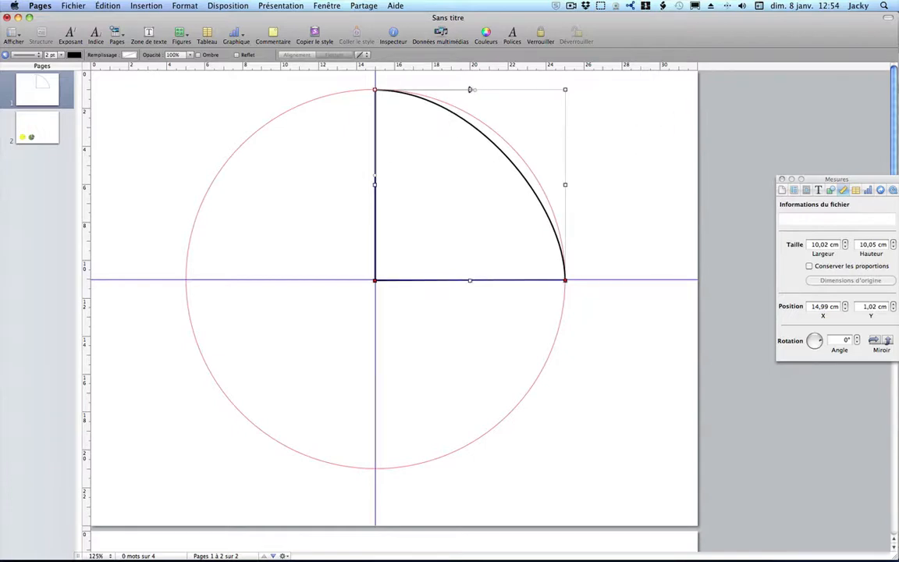
Step: Adjust the outer curve handles of the sector's two arc points until the arc follows the circle
left_click_drag(473, 90, 497, 92)
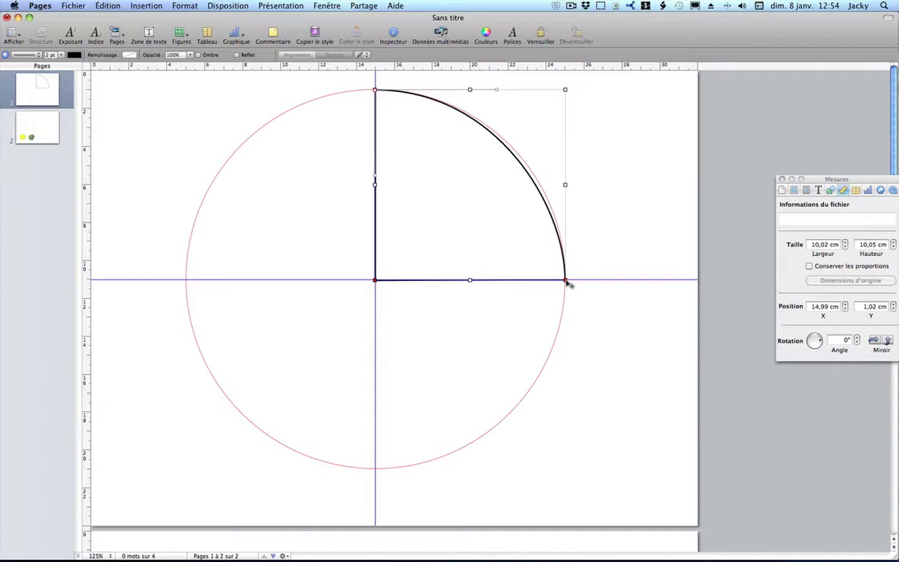
left_click_drag(568, 284, 559, 179)
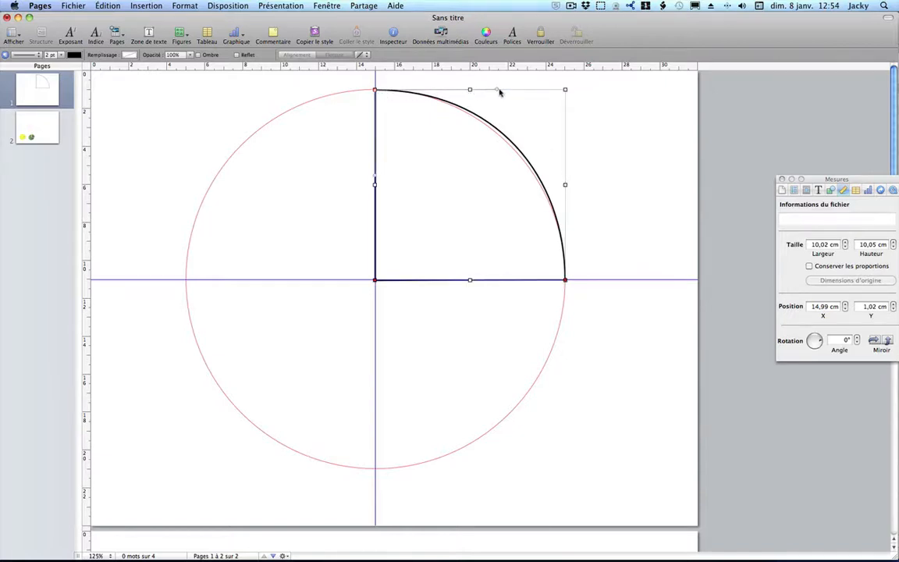
left_click_drag(496, 91, 483, 91)
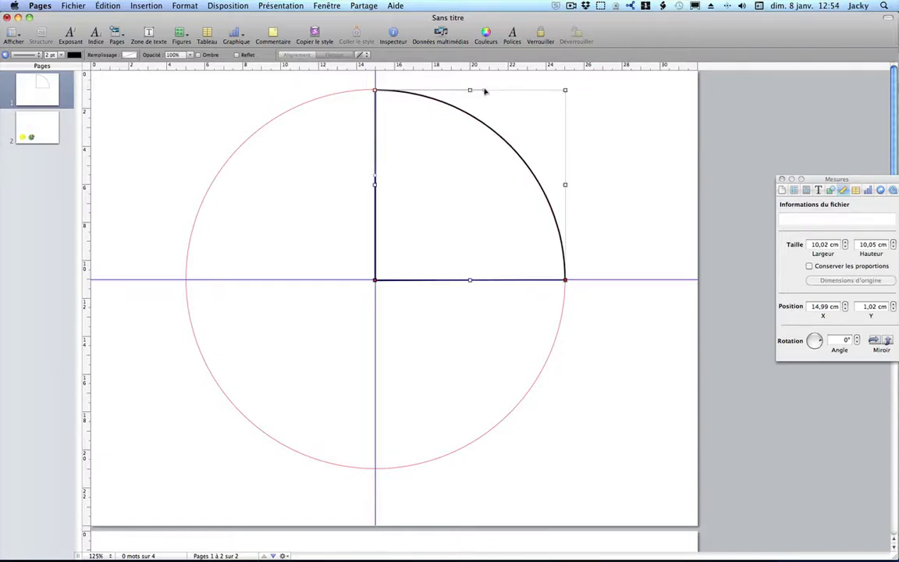
Step: Set the sector's outline to 0.75 pt and move the sector up and to the right, away from the circle's centre
left_click(830, 190)
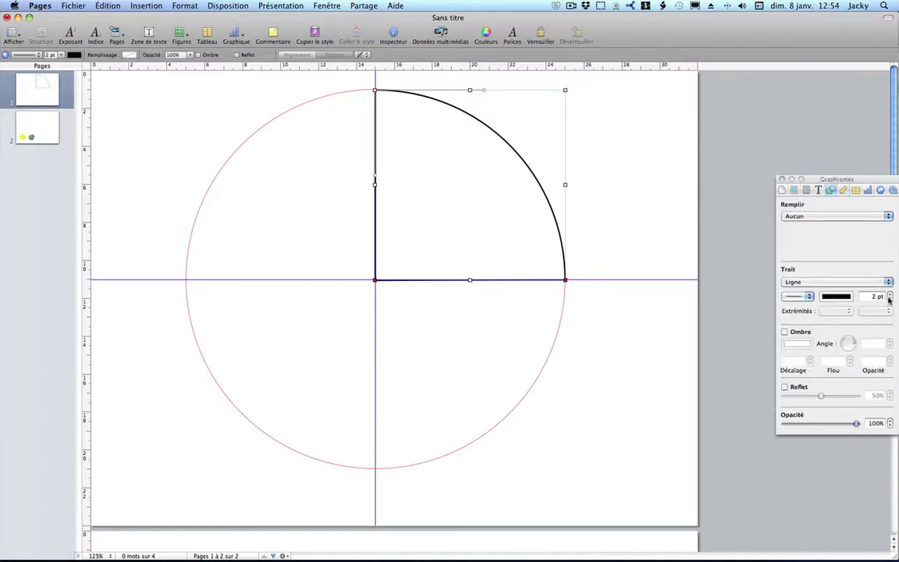
left_click(889, 299)
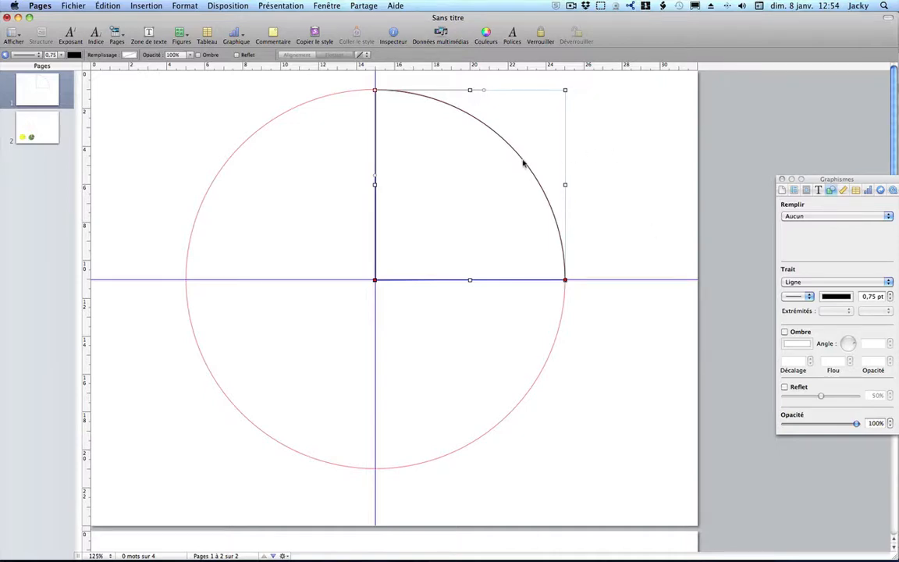
left_click_drag(522, 162, 551, 153)
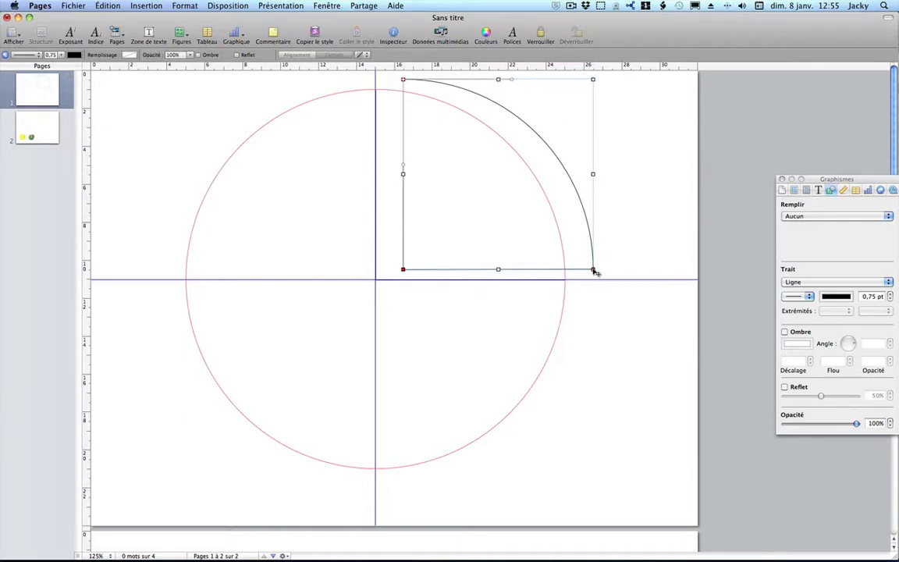
left_click(593, 268)
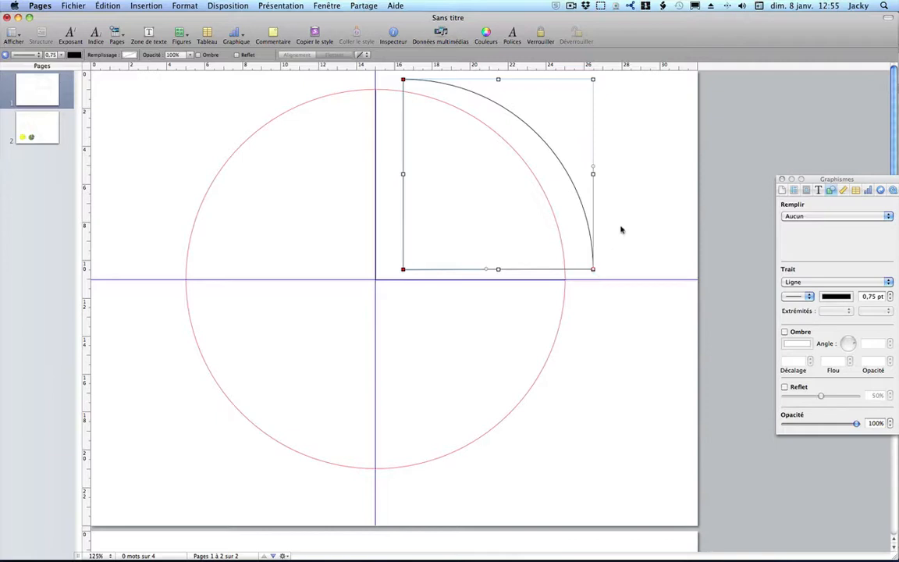
Step: Label the quarter sector "90°" and centre the text horizontally and vertically inside it
left_click(574, 190)
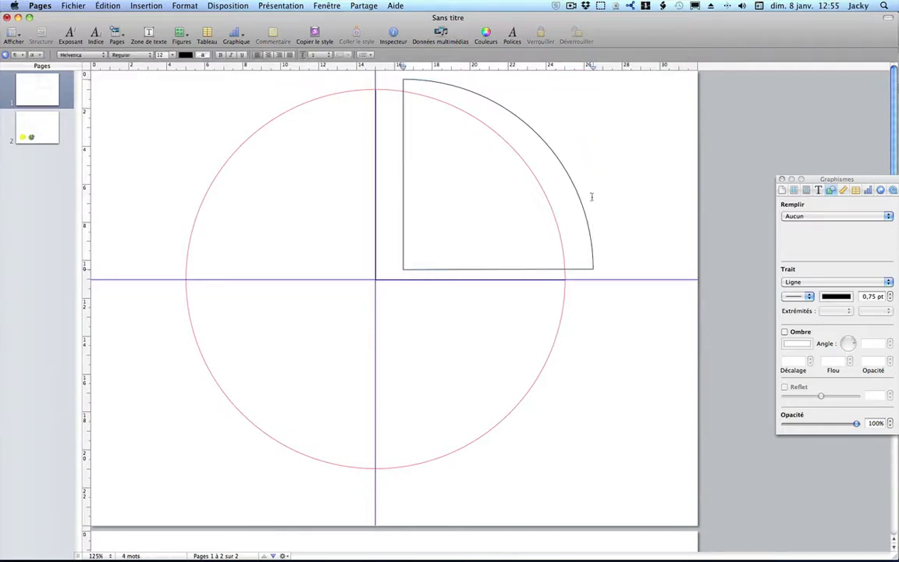
type("90")
left_click(818, 190)
left_click(821, 232)
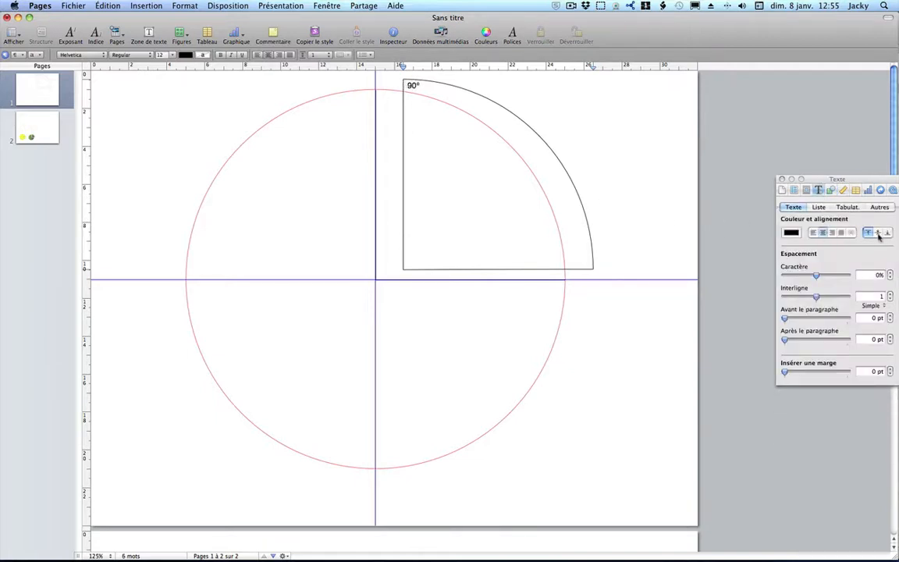
left_click(876, 232)
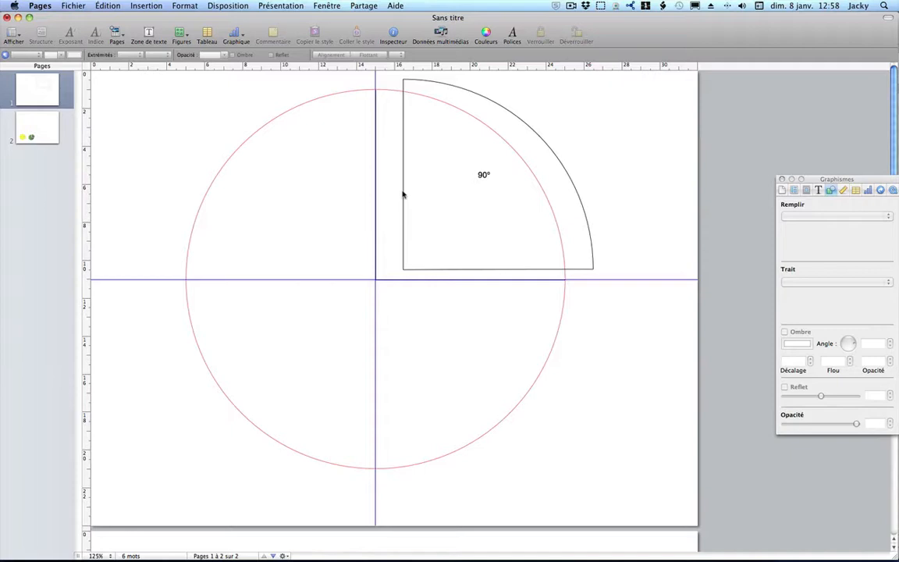
Step: Draw a closed freeform shape from the circle's centre through curved points at the circle's top, left, bottom and right extremes
left_click(185, 36)
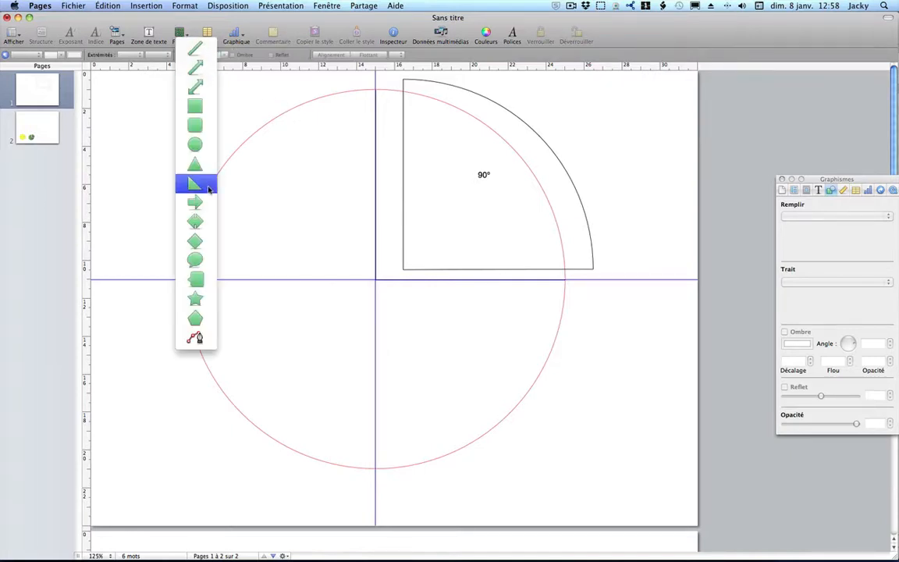
left_click(196, 338)
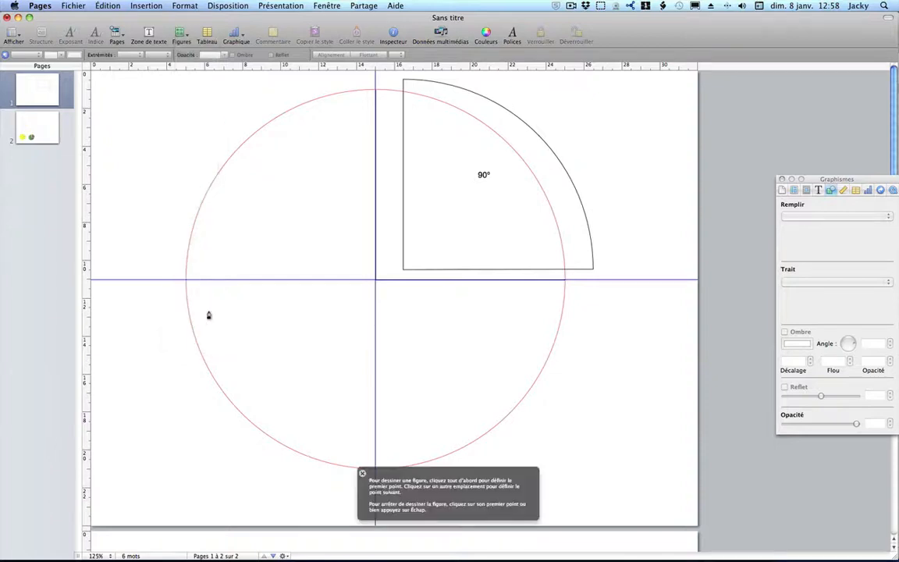
left_click(375, 279)
left_click(375, 93)
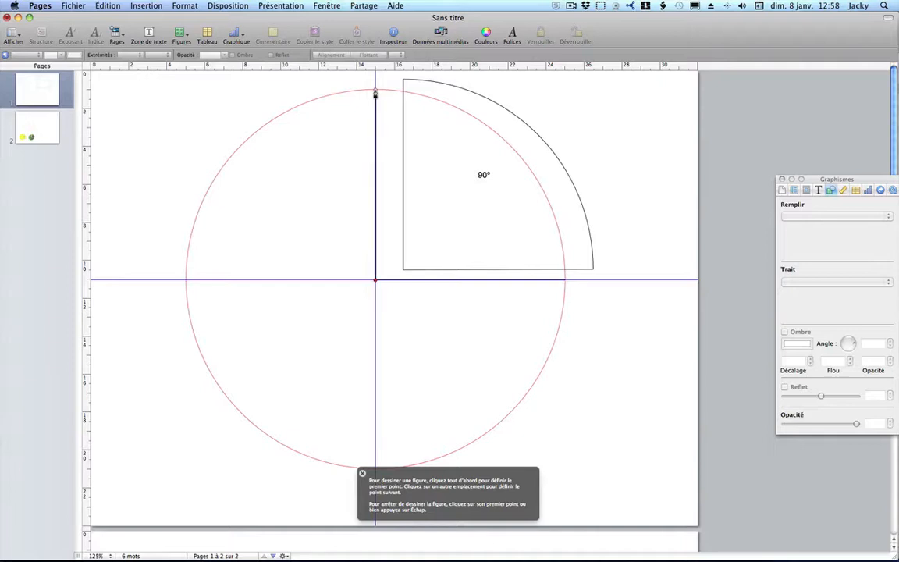
left_click_drag(375, 94, 292, 92)
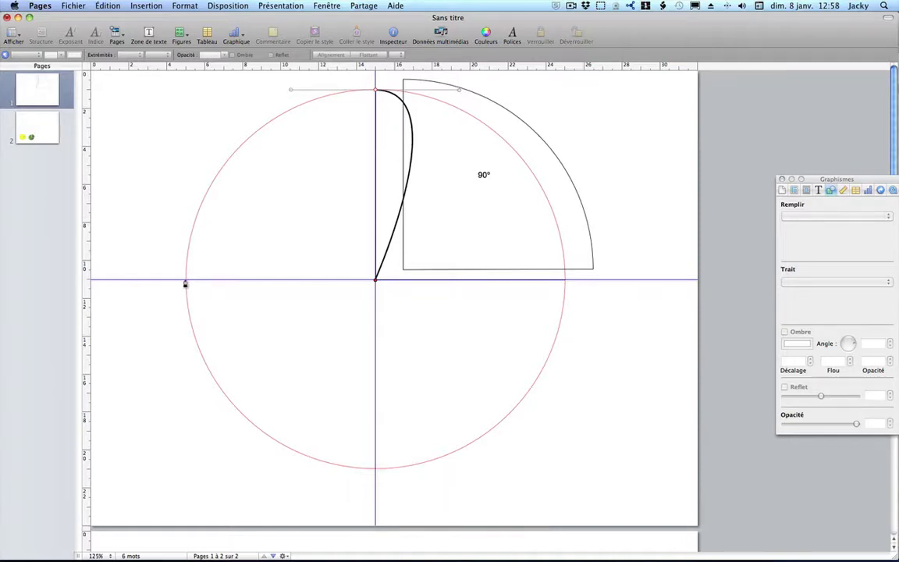
left_click_drag(185, 284, 185, 384)
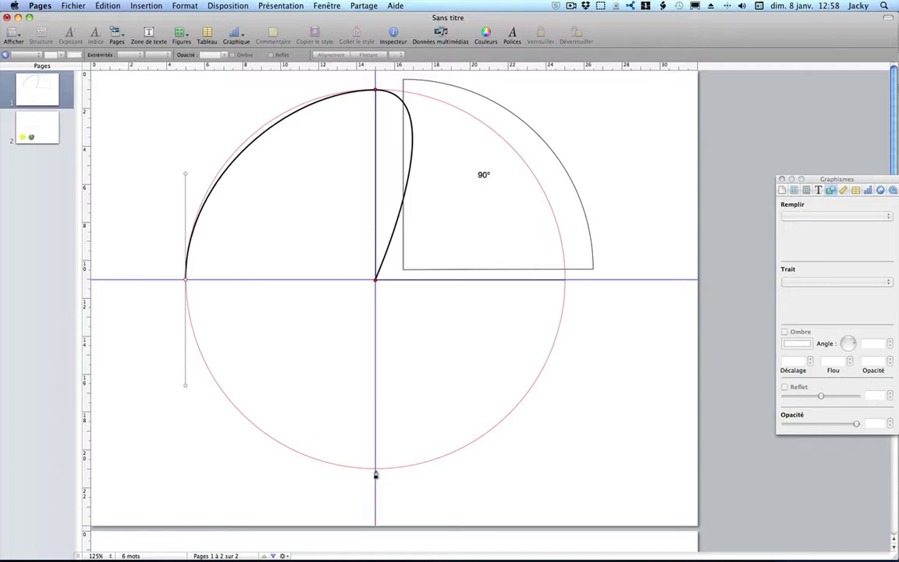
left_click_drag(374, 473, 470, 473)
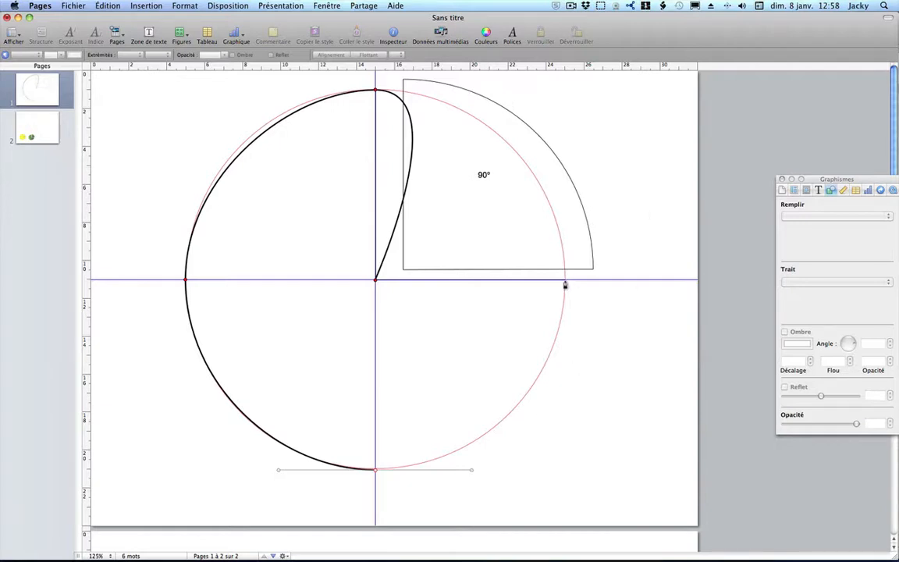
left_click_drag(564, 283, 565, 176)
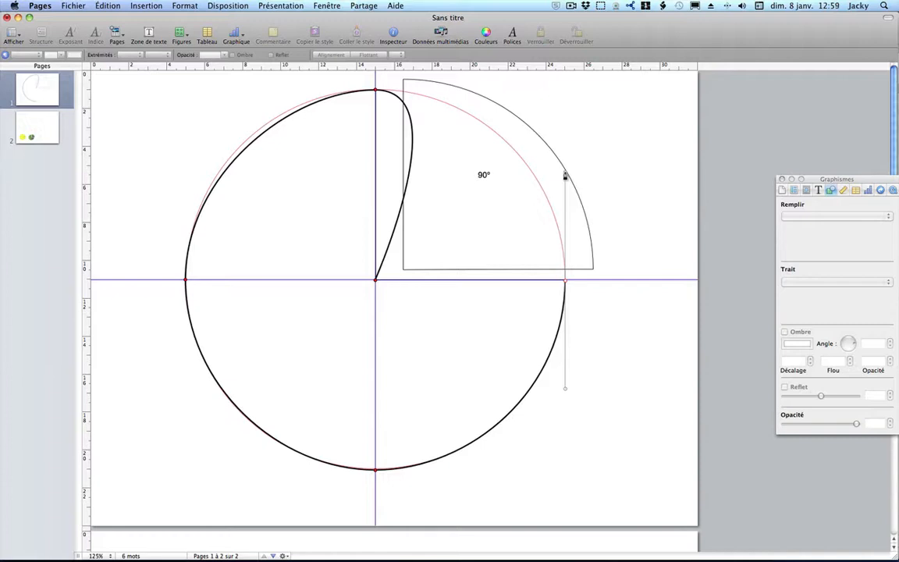
left_click(375, 282)
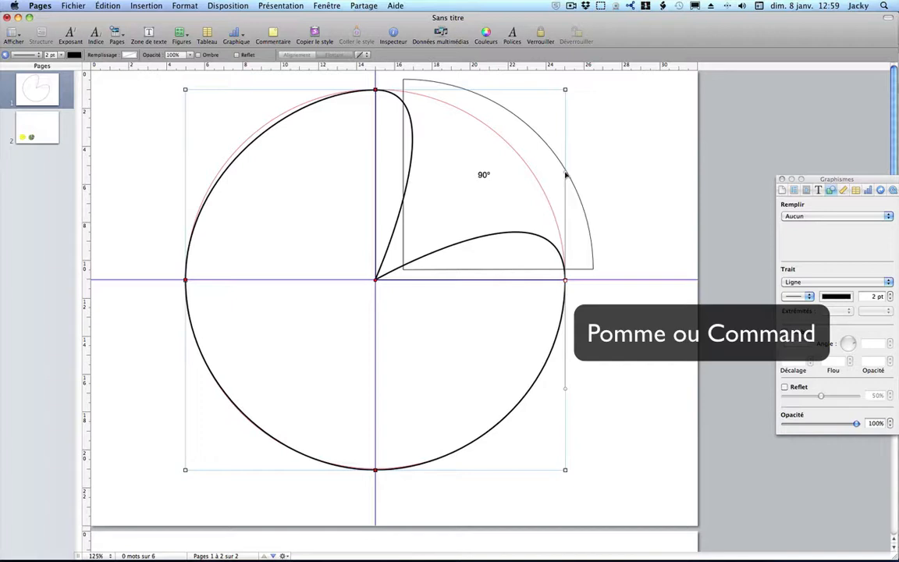
Step: Straighten the new shape's inner edges by moving the inner handles of its rightmost and highest points onto the radii
left_click_drag(565, 176, 467, 277)
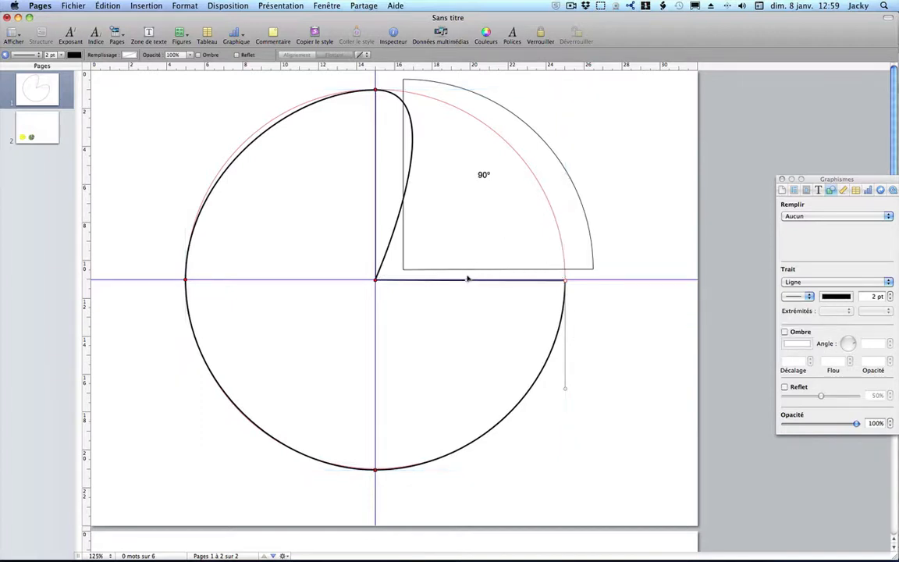
left_click(376, 91)
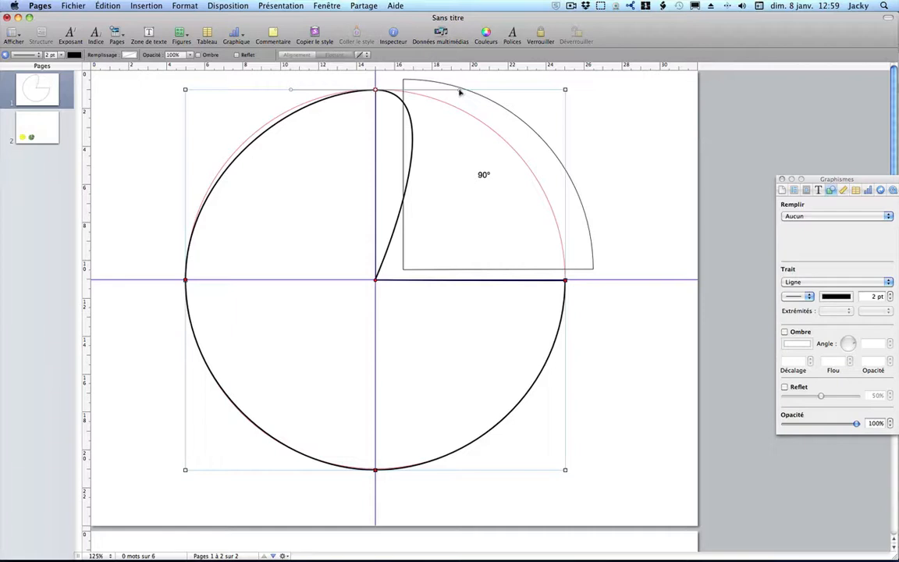
left_click_drag(460, 92, 383, 175)
Step: Lengthen the highest point's outer handle horizontally until the upper-left arc follows the circle
left_click(287, 92)
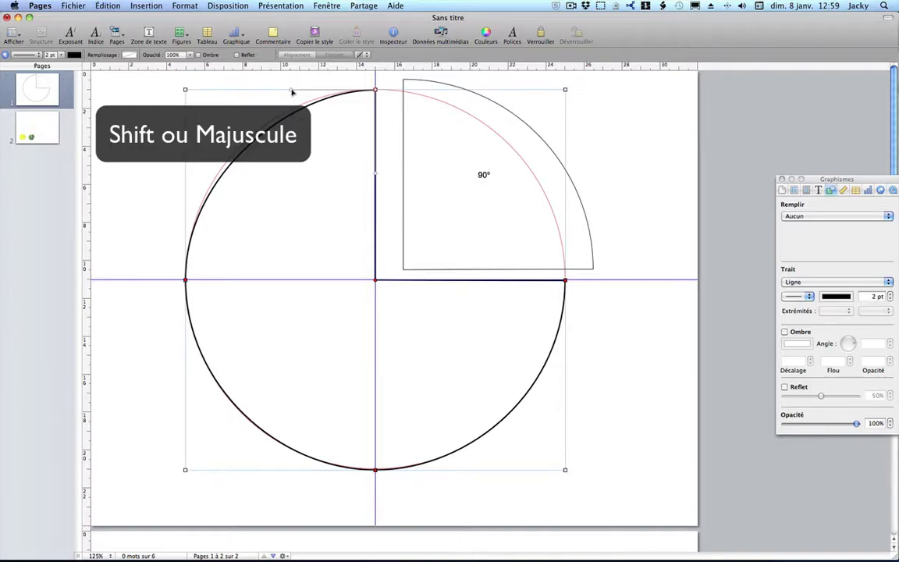
left_click(288, 92)
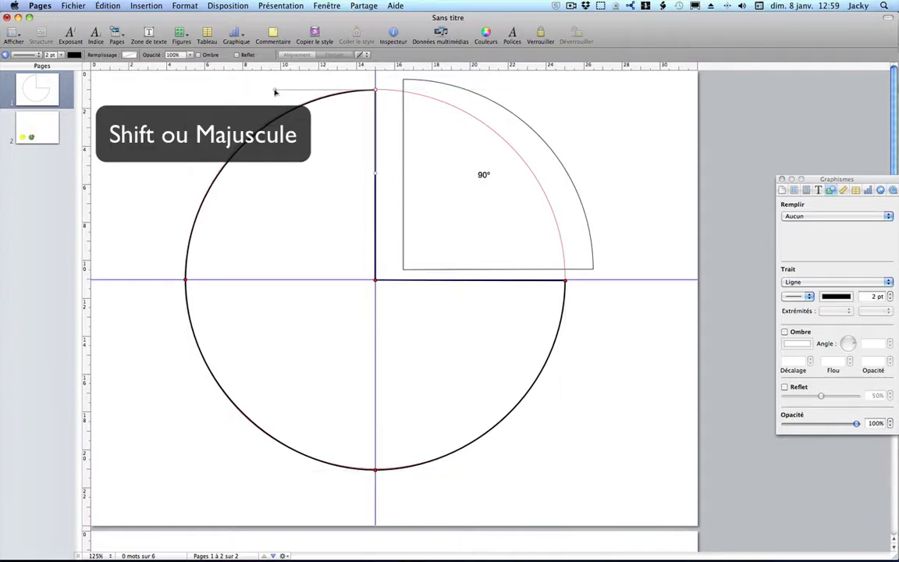
left_click(275, 92)
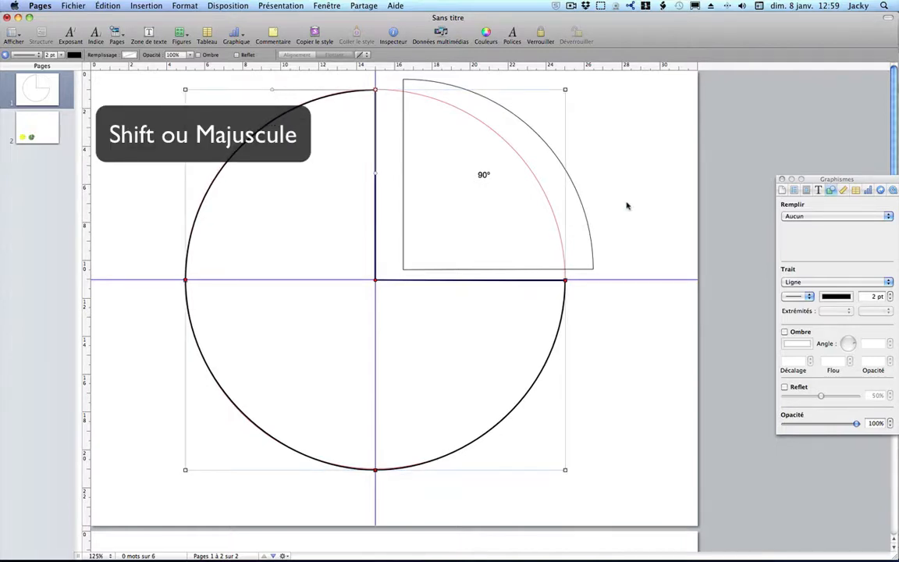
Step: Set the three-quarter shape's outline to 0.75 pt
left_click(890, 294)
left_click(890, 294)
left_click(890, 299)
left_click(890, 299)
left_click(890, 299)
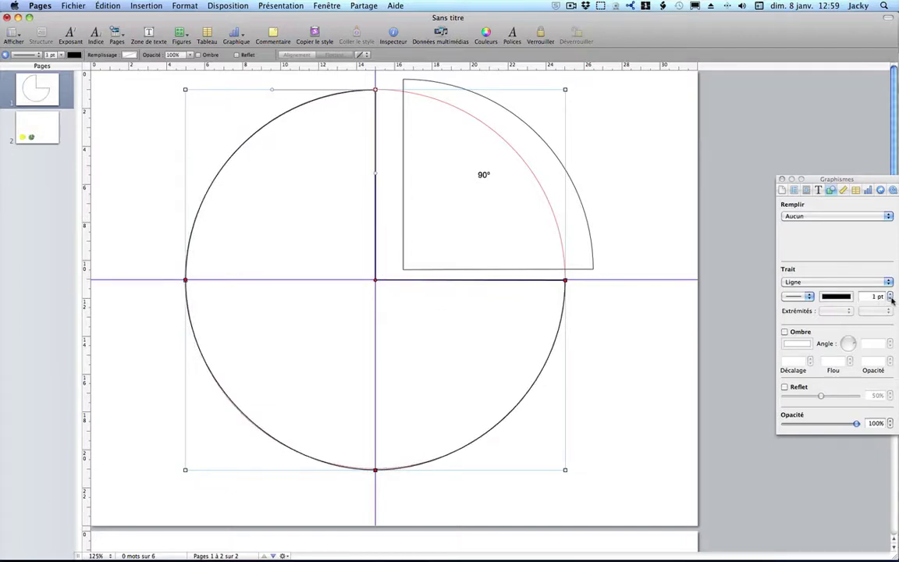
left_click(890, 300)
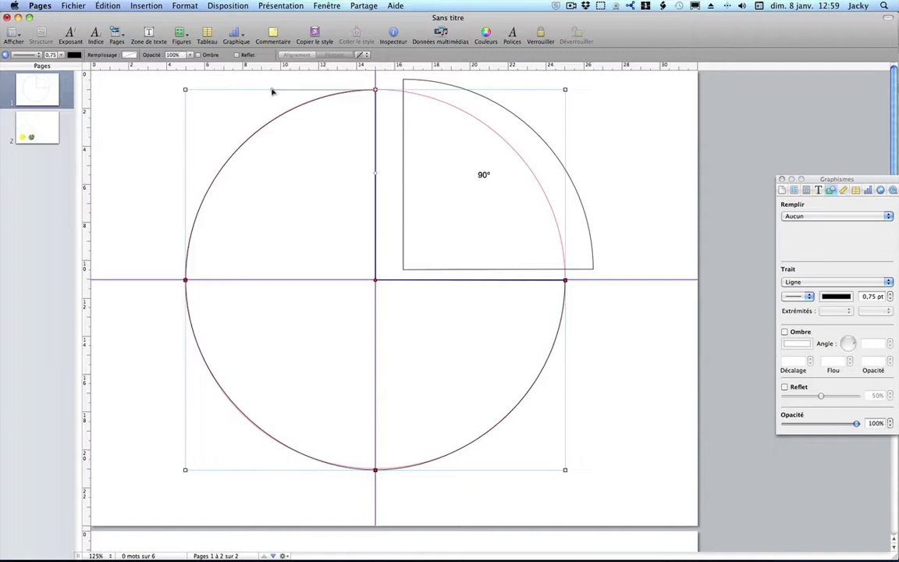
Step: Fine-tune the curve handles of the shape's highest and lowest points so its arcs match the circle
left_click(271, 91)
left_click(375, 471)
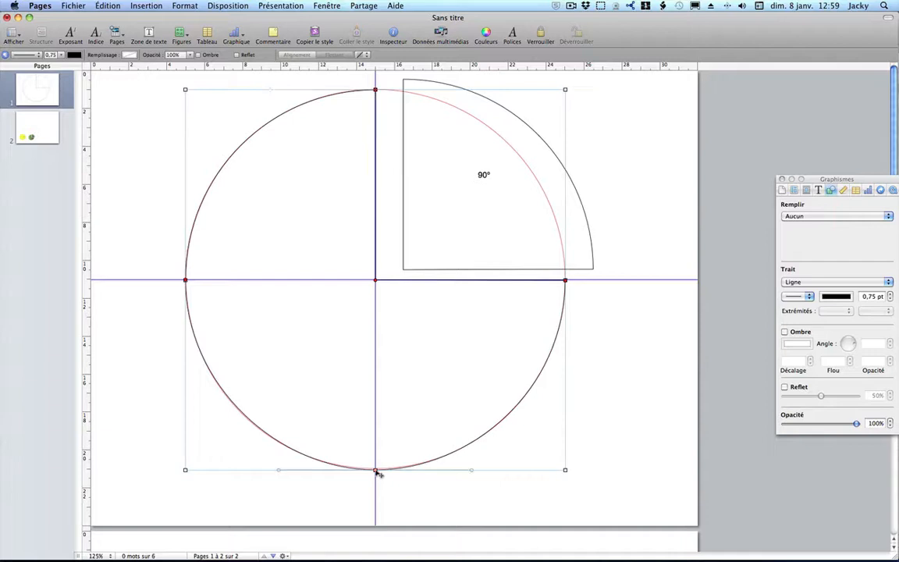
left_click(469, 471)
left_click(376, 471)
left_click_drag(471, 472, 473, 471)
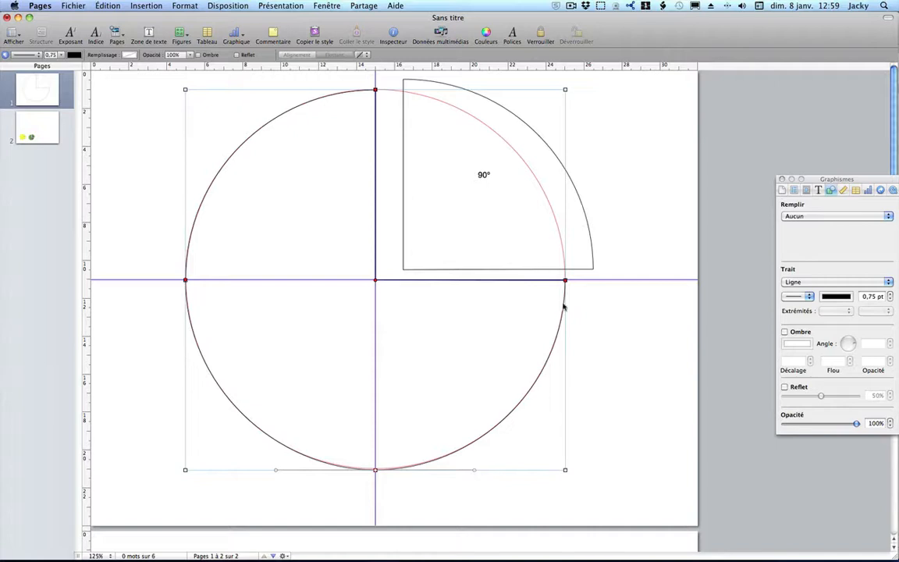
Step: Move the three-quarter sector down and to the left, away from the circle's centre
left_click(616, 328)
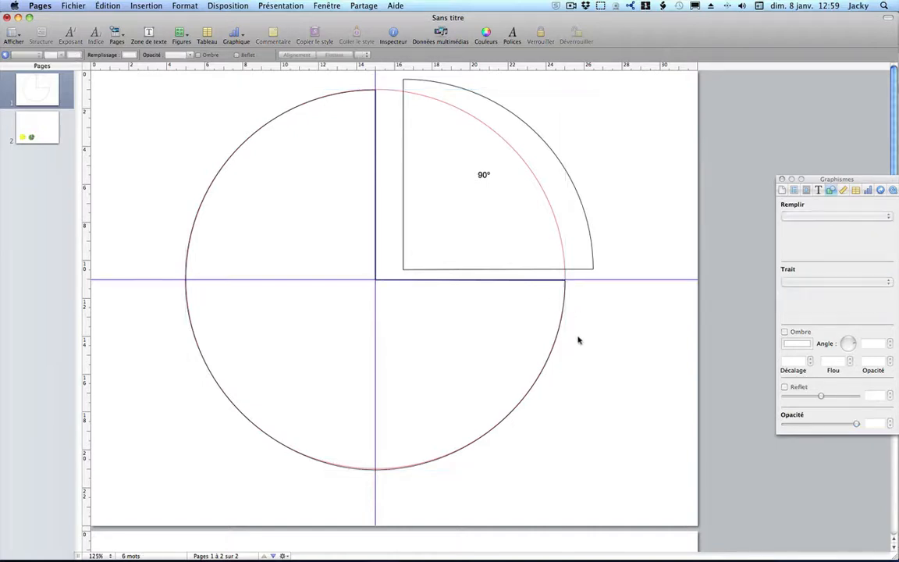
left_click(549, 356)
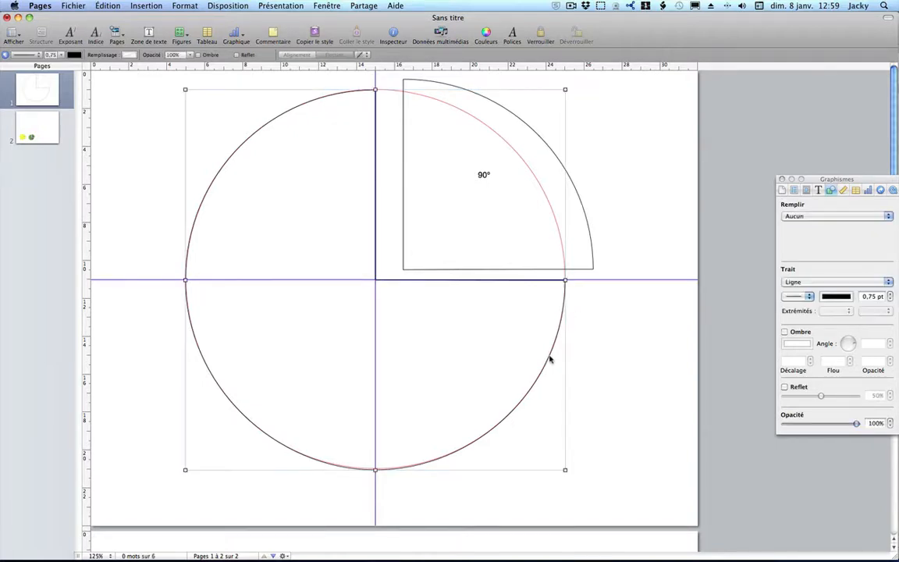
left_click_drag(549, 358, 492, 394)
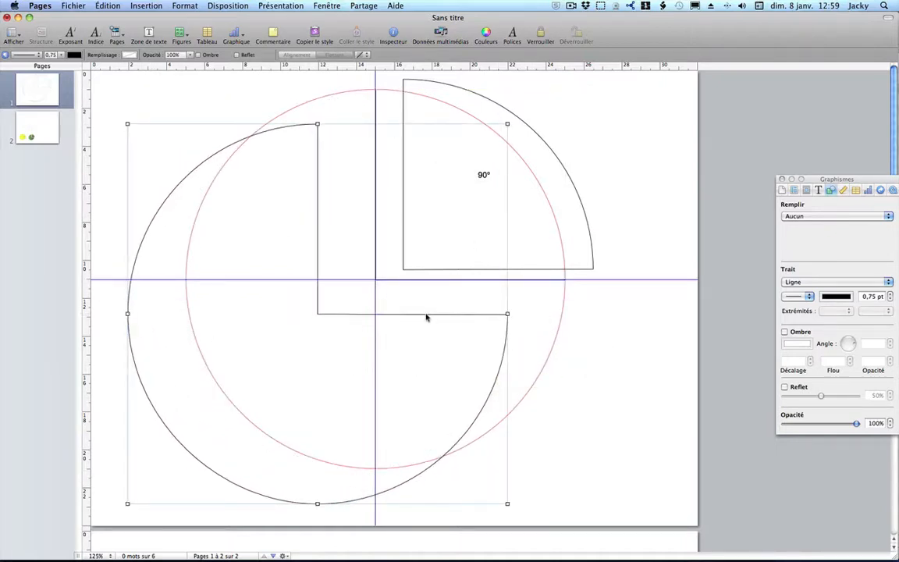
Step: Label the three-quarter sector "270°" and centre the text horizontally and vertically inside it
left_click(331, 310)
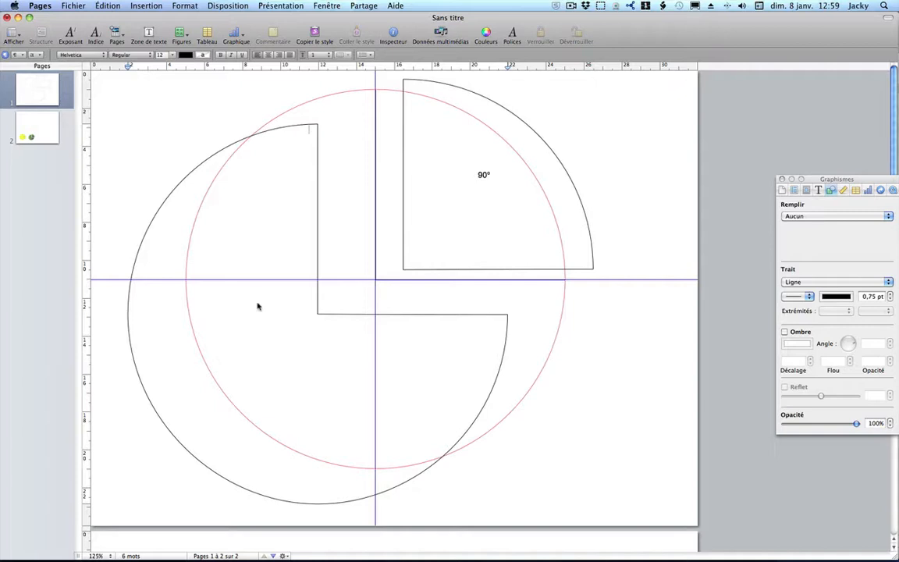
type("270")
left_click(817, 190)
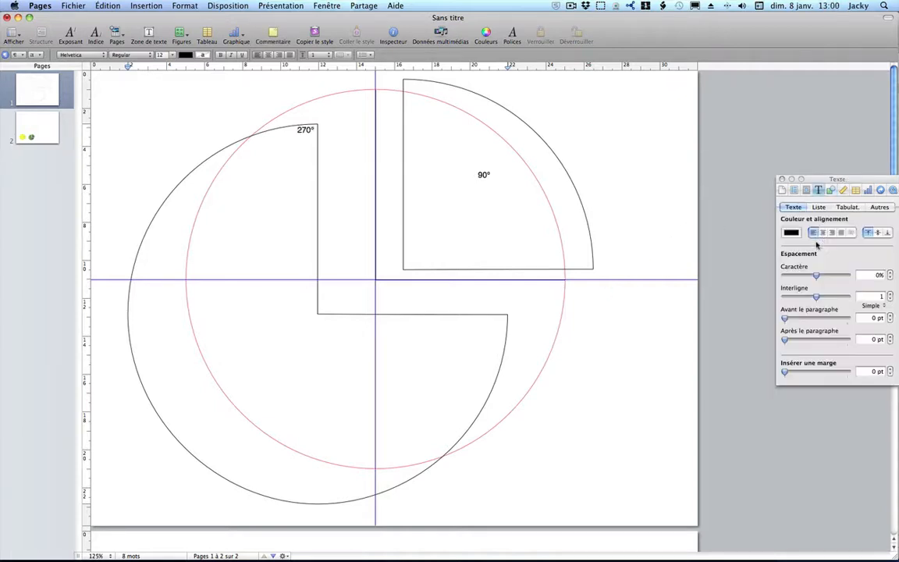
left_click(827, 234)
left_click(876, 233)
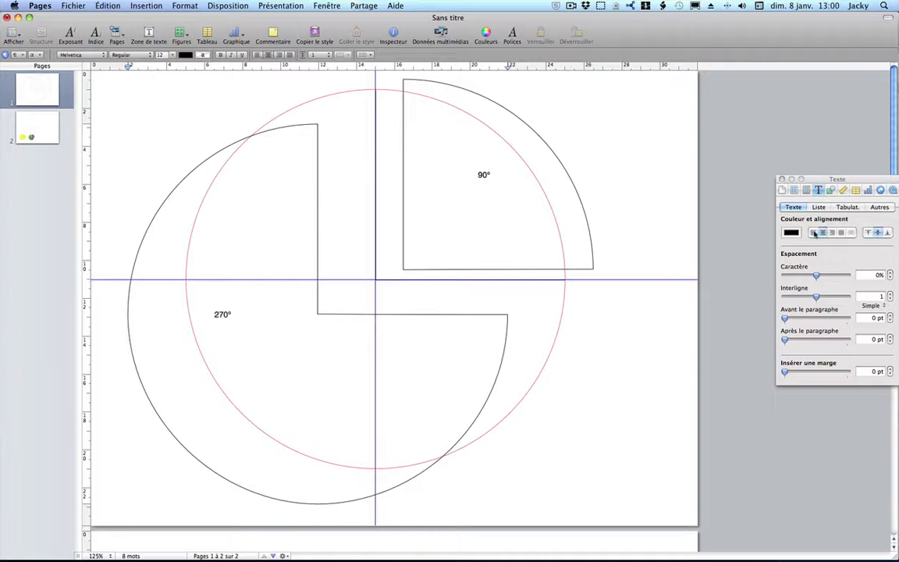
left_click(594, 329)
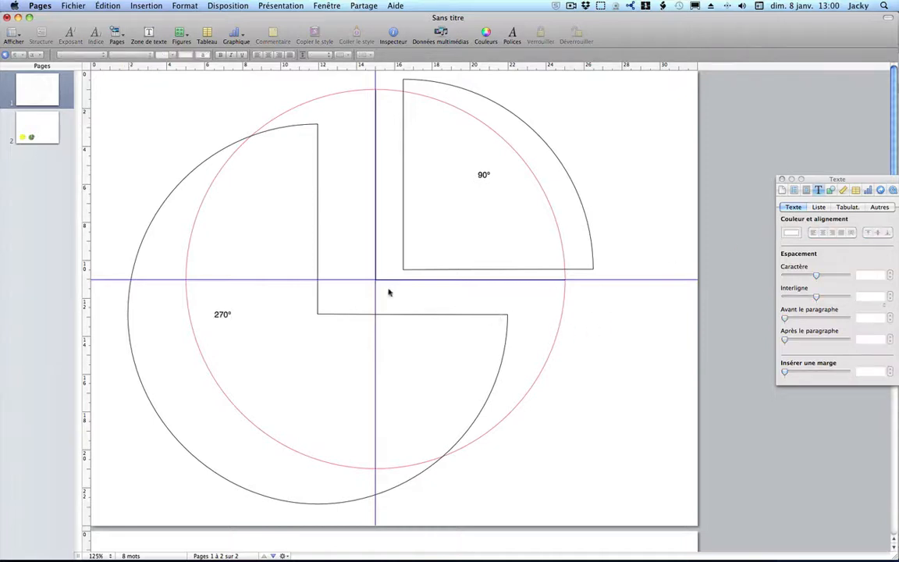
left_click(832, 191)
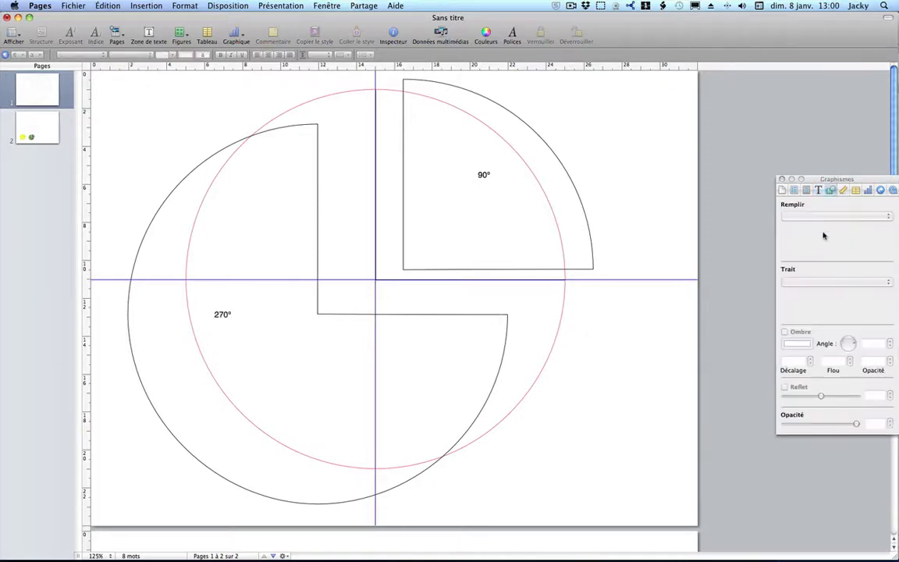
Step: Fill the 270° sector with a solid yellow colour fill
left_click(428, 314)
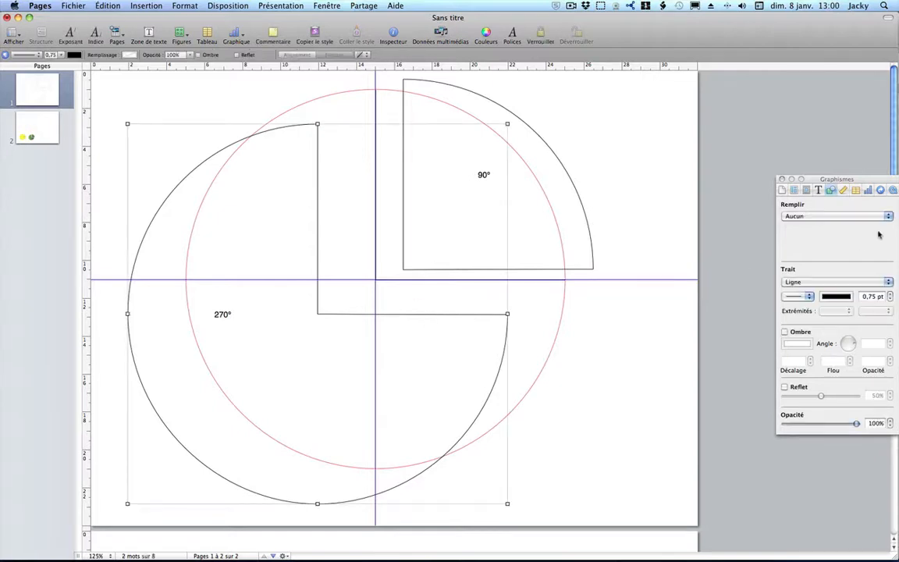
left_click(788, 217)
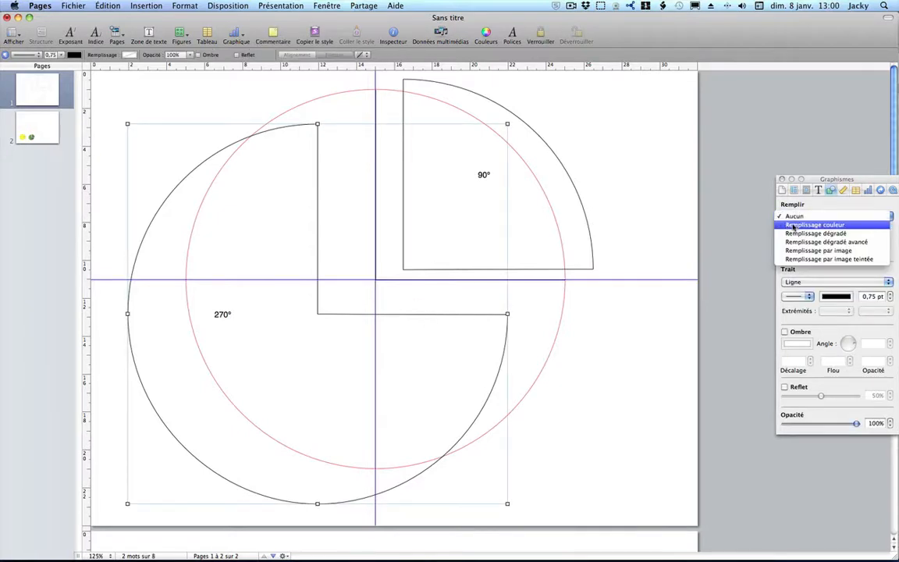
left_click(794, 225)
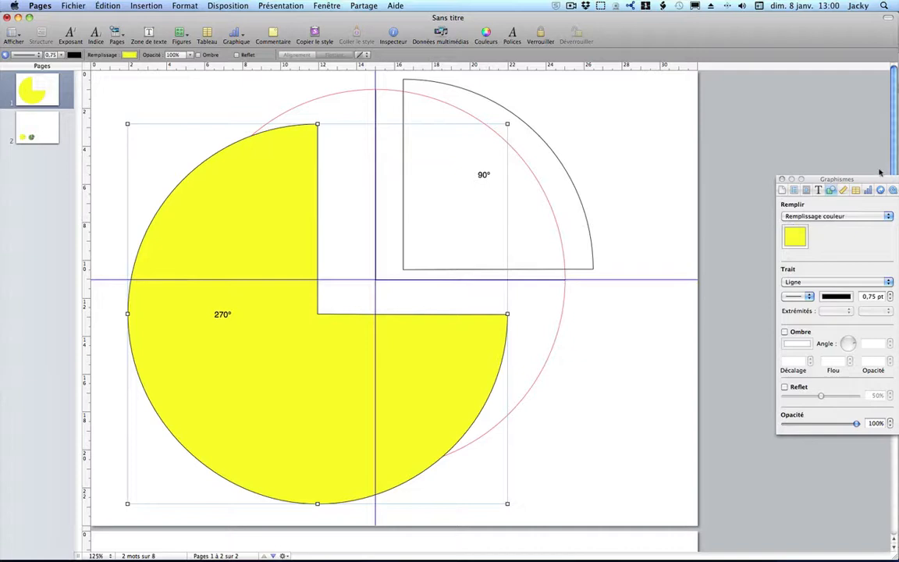
Step: Give the 90° sector a green-to-yellow gradient fill
left_click(562, 164)
left_click(562, 163)
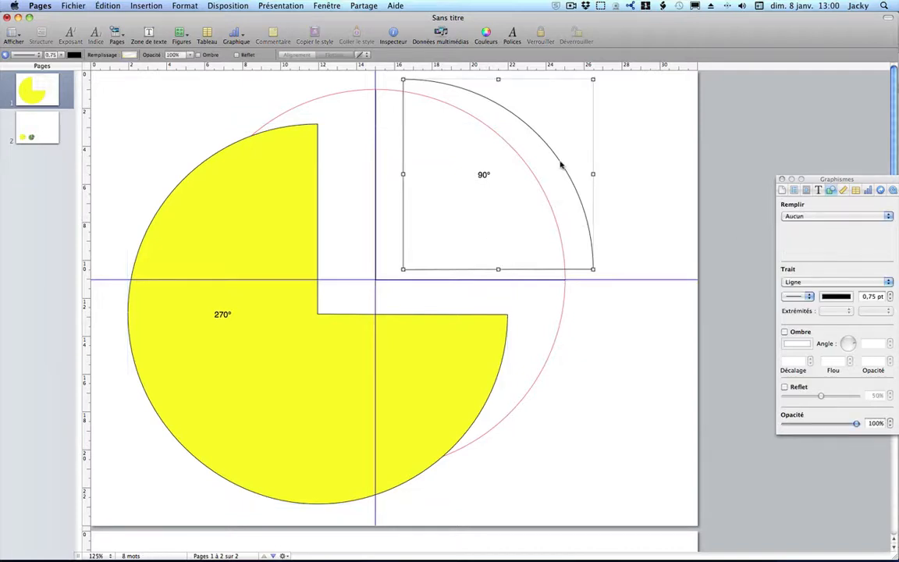
left_click(807, 216)
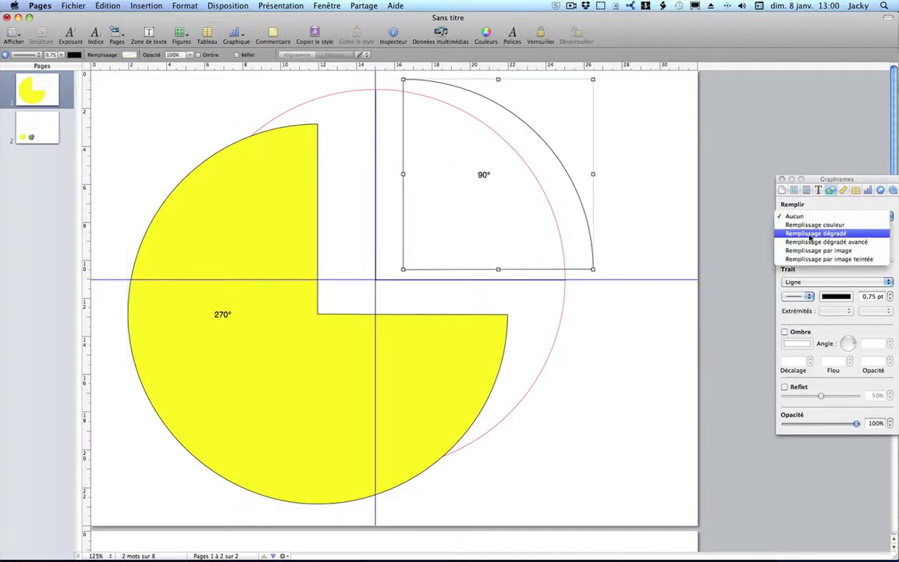
left_click(811, 233)
Step: Move the 90° and 270° sectors closer together around the circle's centre, leaving a narrow gap between them
left_click_drag(482, 167, 462, 168)
left_click_drag(317, 354, 358, 334)
left_click(640, 205)
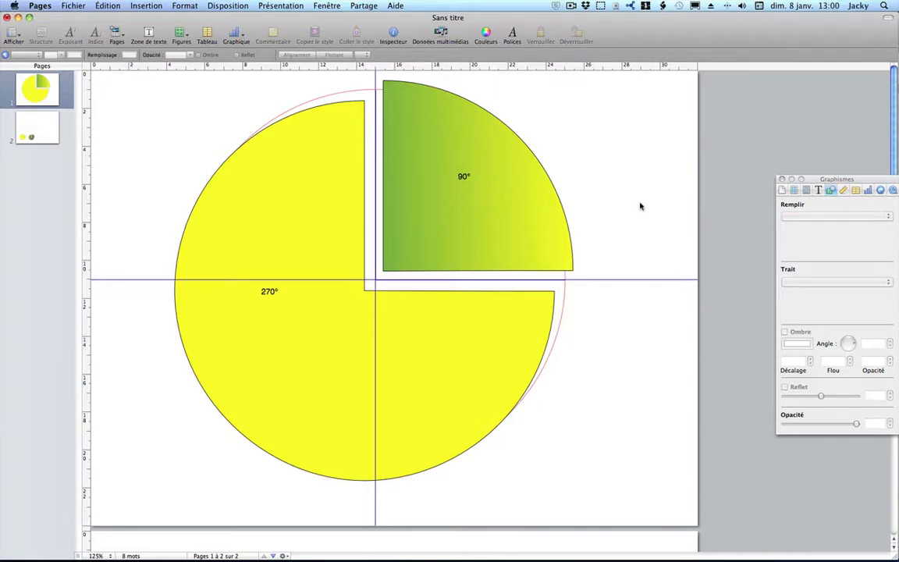
Step: Delete the 90° and 270° sectors, keeping the red circle and the two radius lines
left_click(521, 190)
key("Delete")
left_click(437, 364)
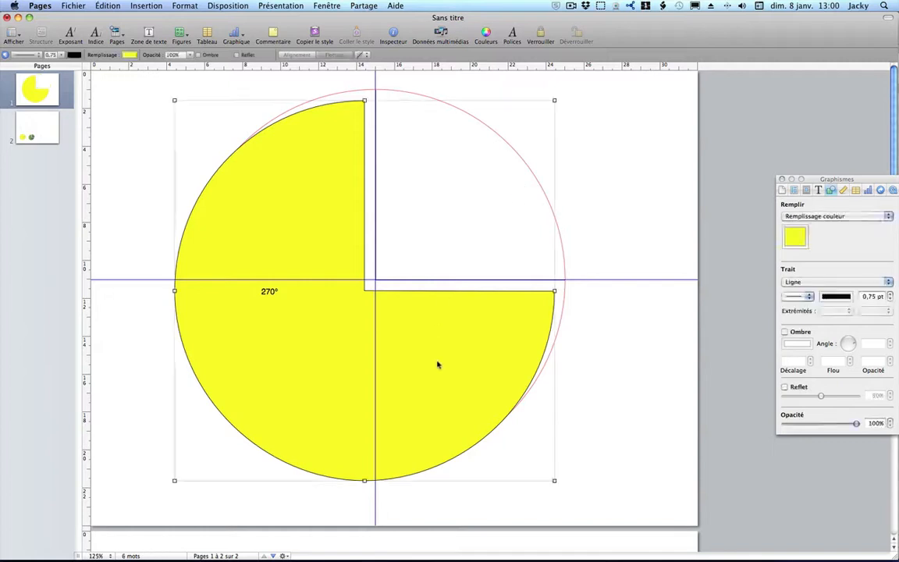
key("Delete")
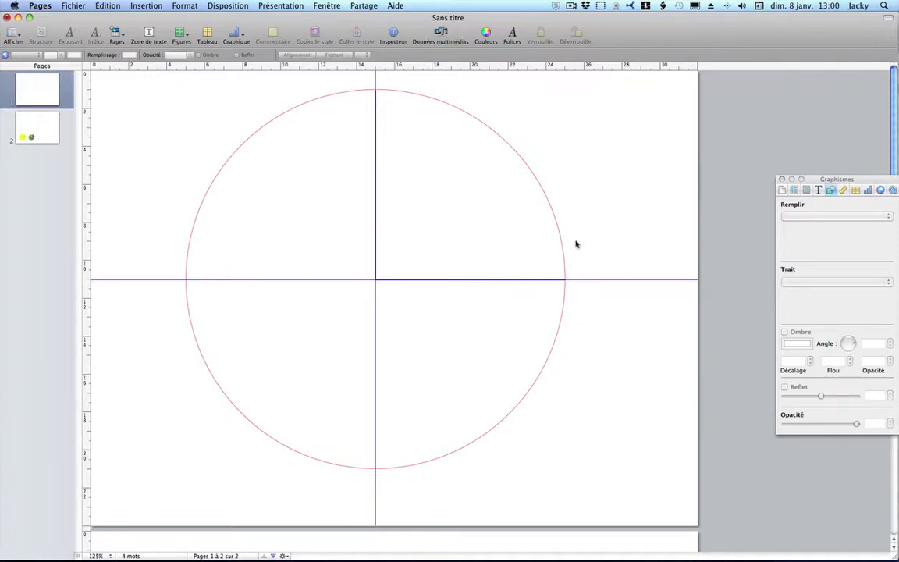
Step: Set the rotation angle of the circle's horizontal radius line to 30°
left_click(505, 282)
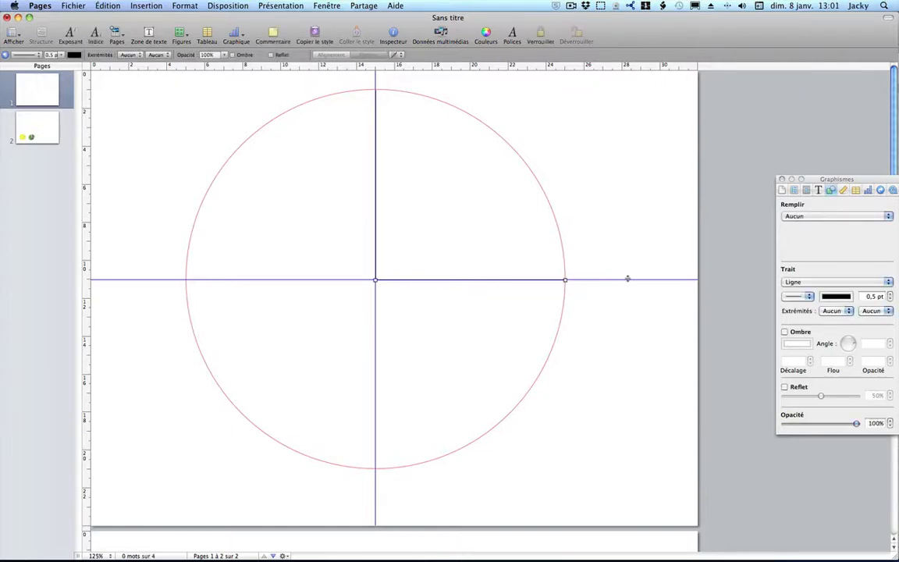
left_click(842, 190)
left_click(844, 340)
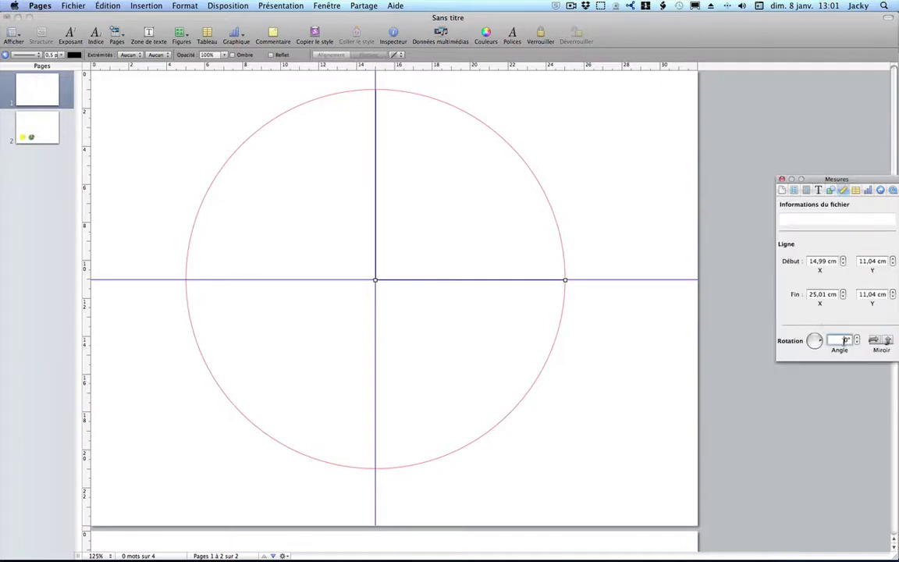
key("Return")
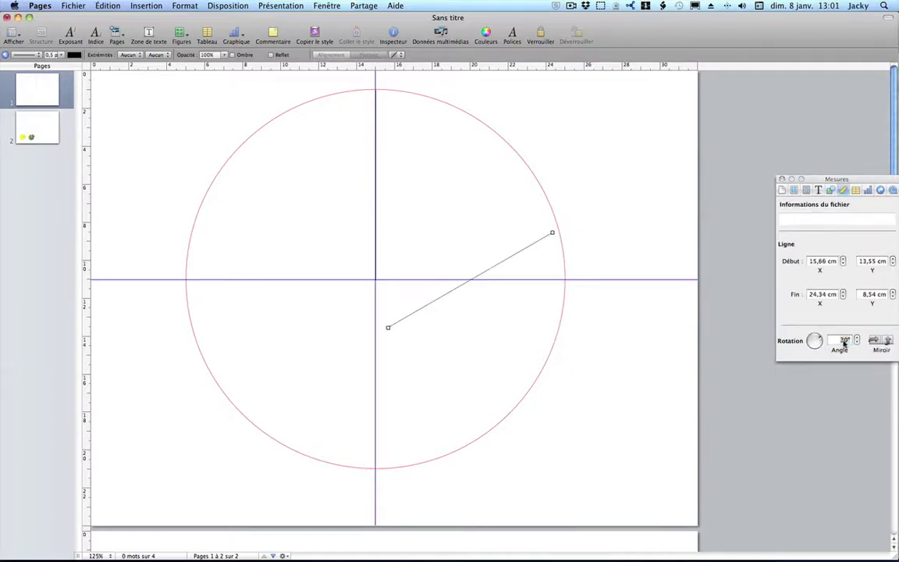
Step: Duplicate the 30° line and set the copy's rotation angle to -30°
key("super+d")
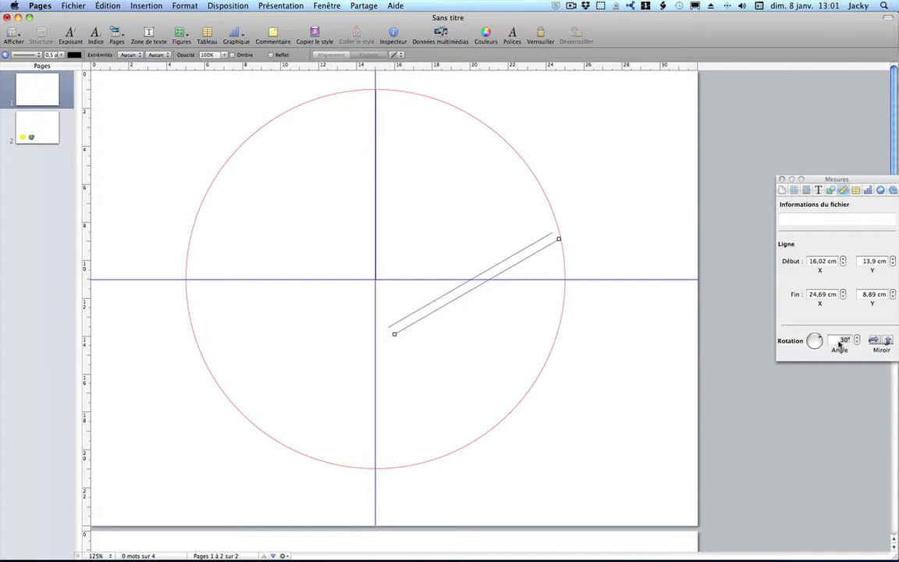
left_click(841, 340)
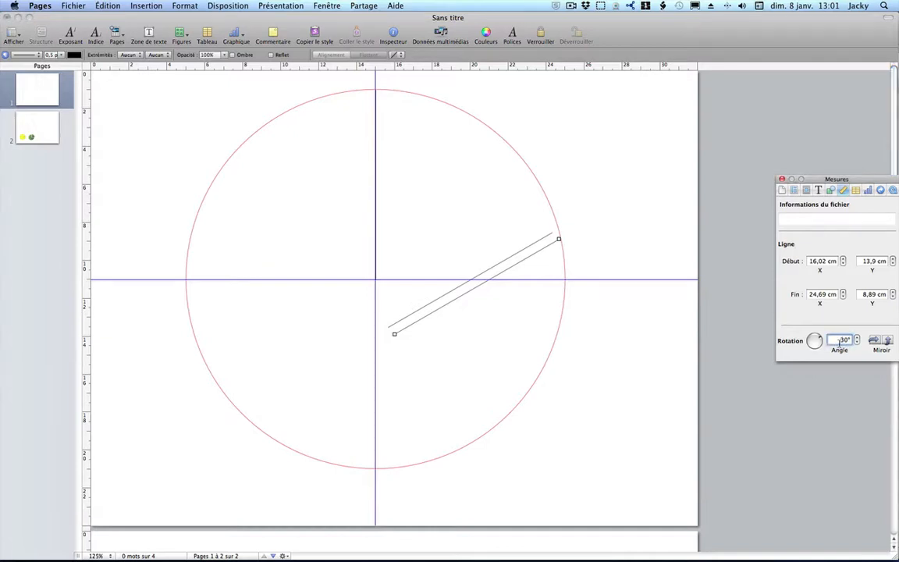
type("-30")
key("Return")
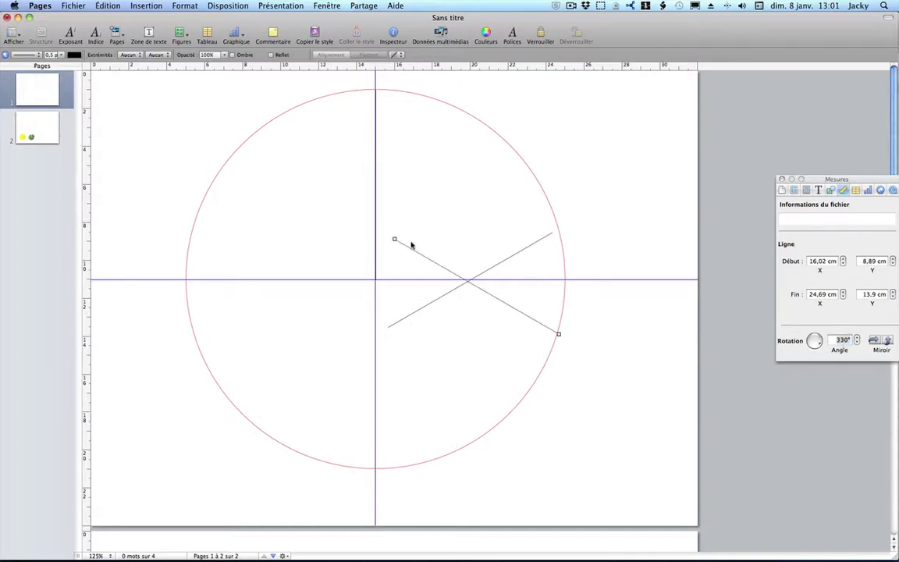
Step: Move both slanted lines so that each starts at the circle's centre and ends on the circle
left_click_drag(398, 245, 382, 289)
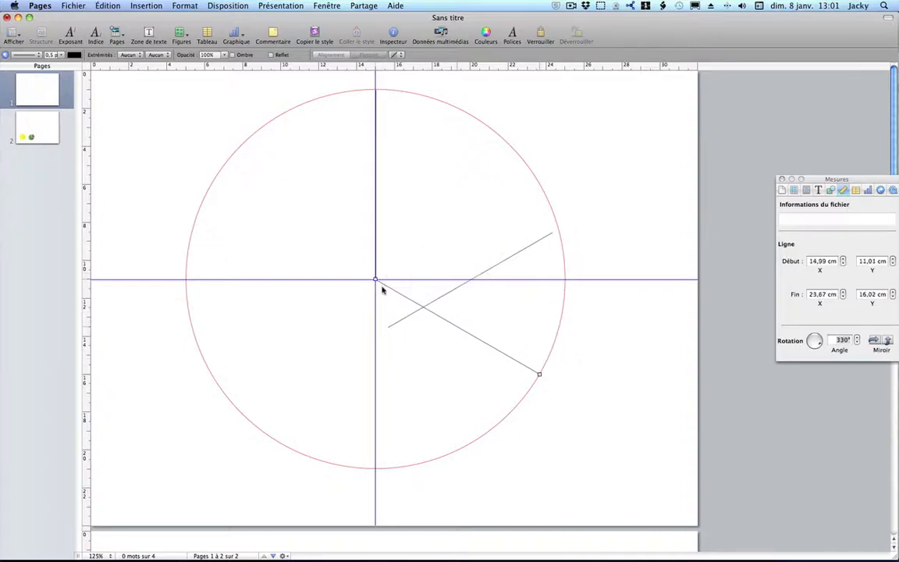
left_click_drag(393, 327, 381, 283)
left_click(669, 205)
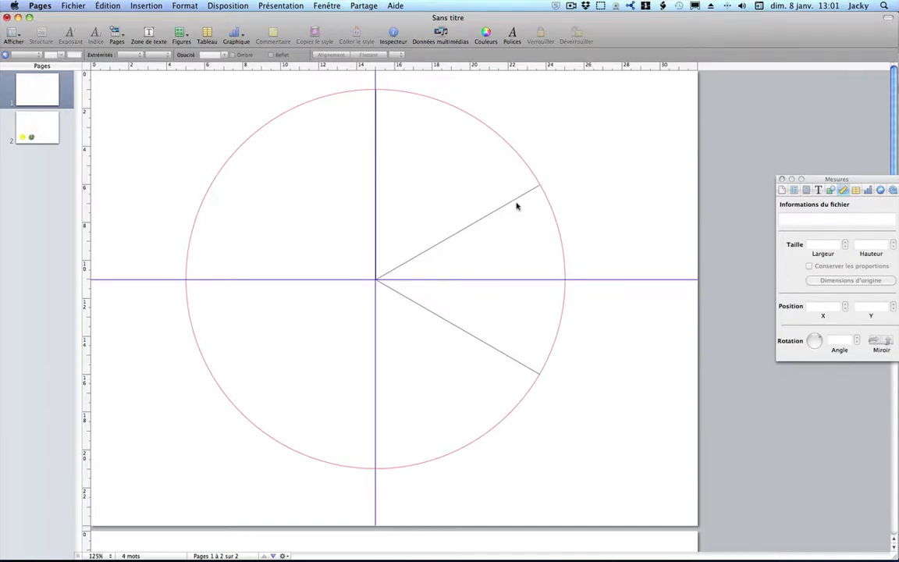
Step: Draw a closed freeform shape from the circle's centre through the ends of both slanted radii, with curved points on the circle
left_click(180, 35)
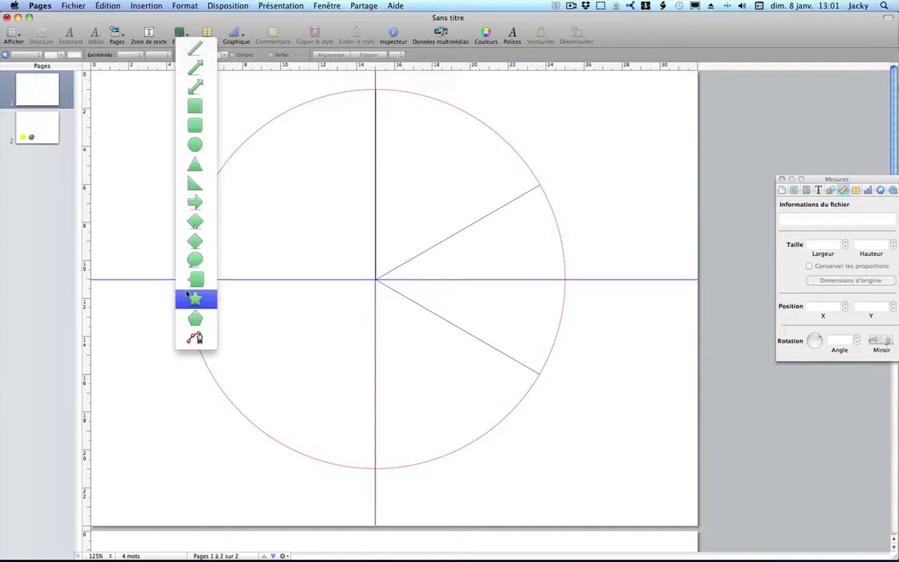
left_click(196, 337)
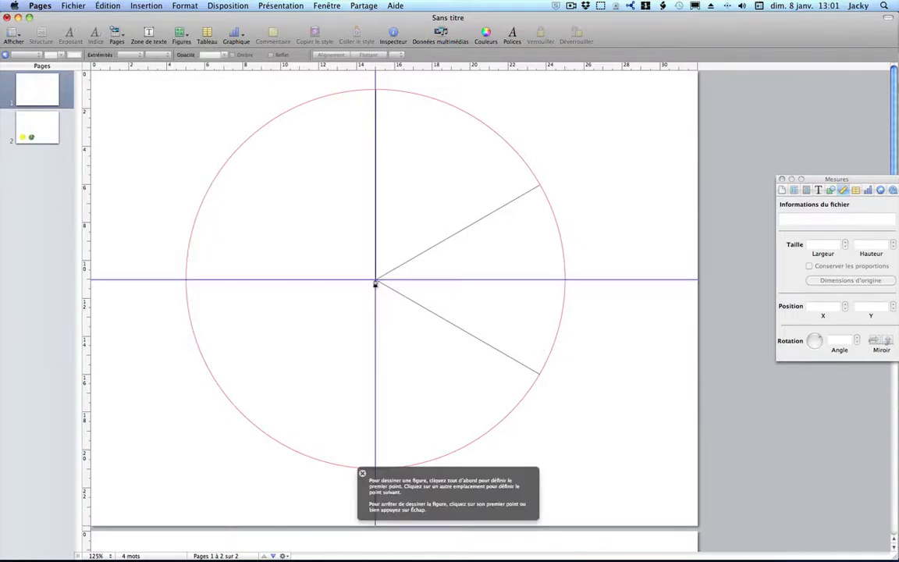
left_click(538, 378)
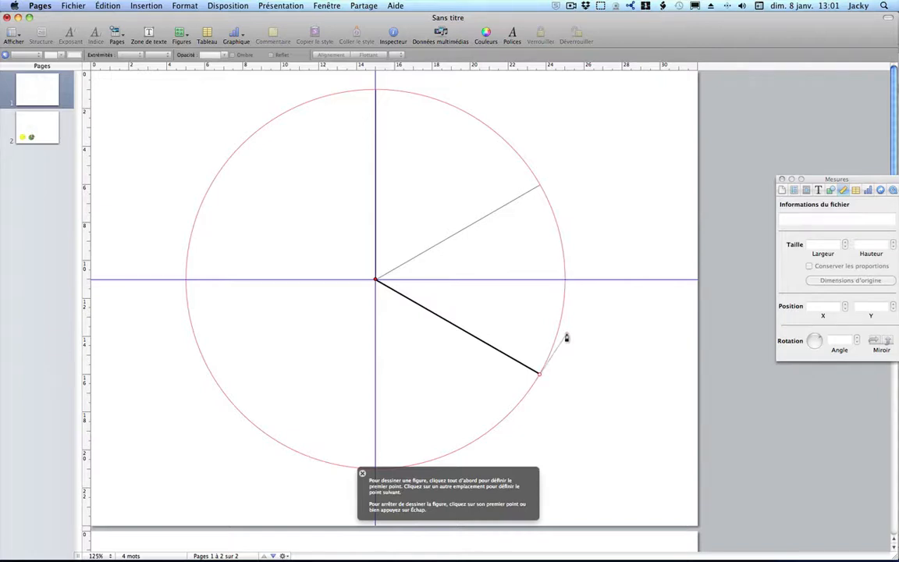
left_click_drag(566, 337, 575, 316)
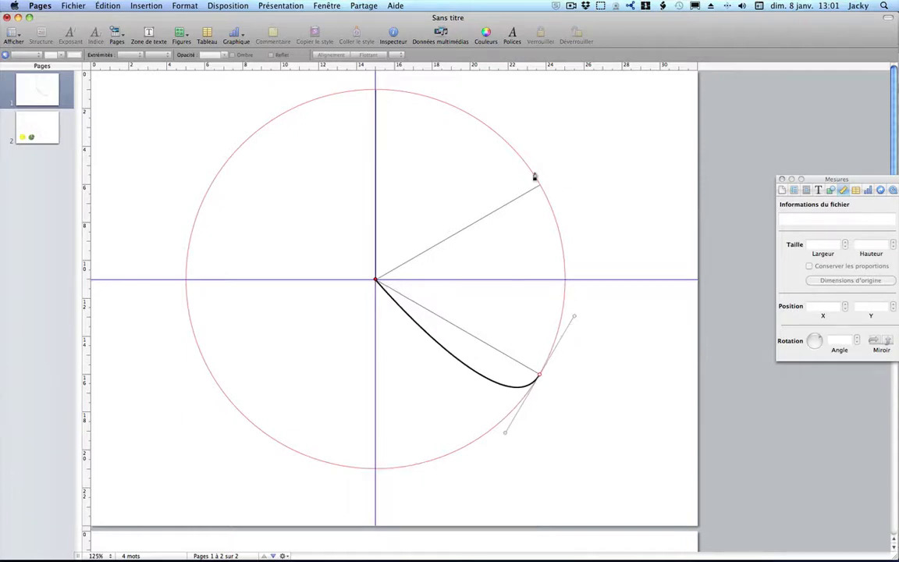
left_click_drag(538, 189, 509, 141)
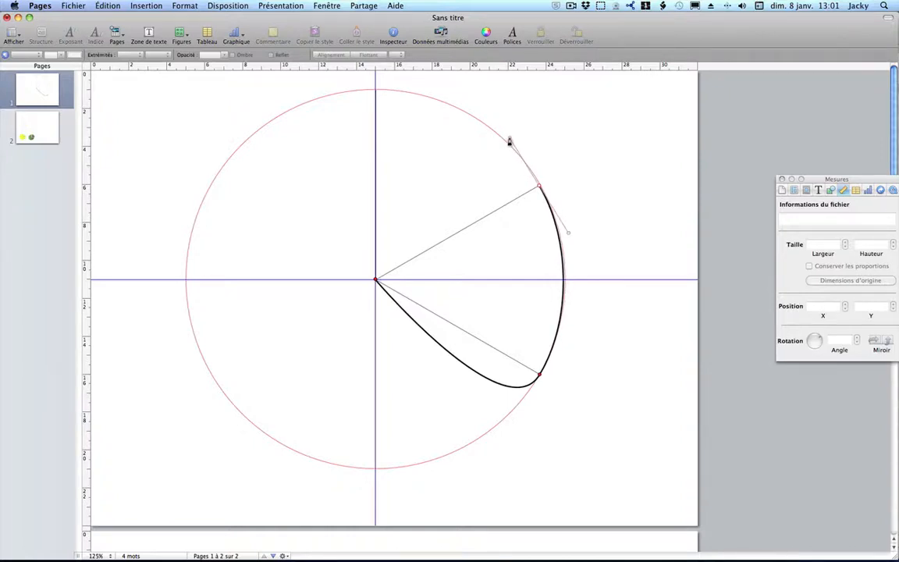
left_click(375, 283)
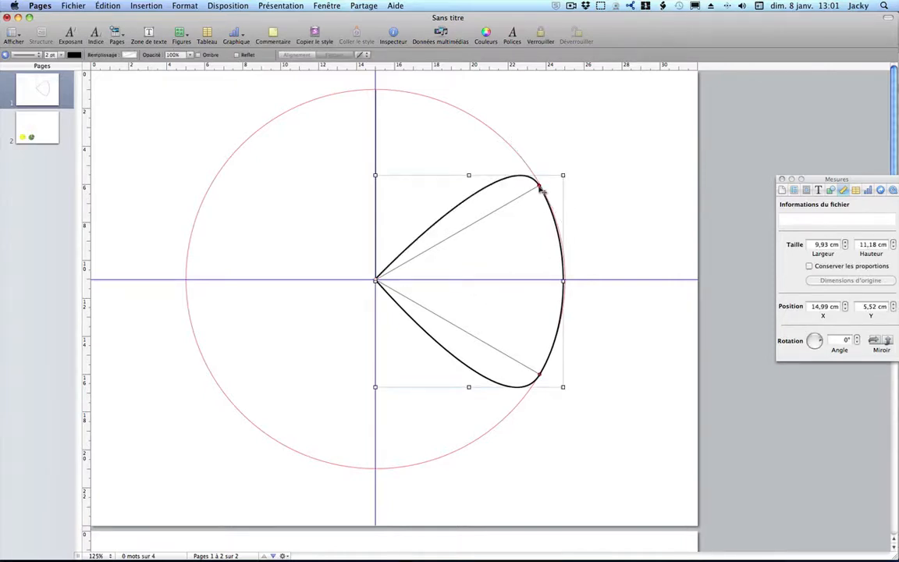
Step: Straighten the freeform shape's two sides along the slanted radii and set its outline to 0.75 pt
left_click_drag(540, 185, 375, 282)
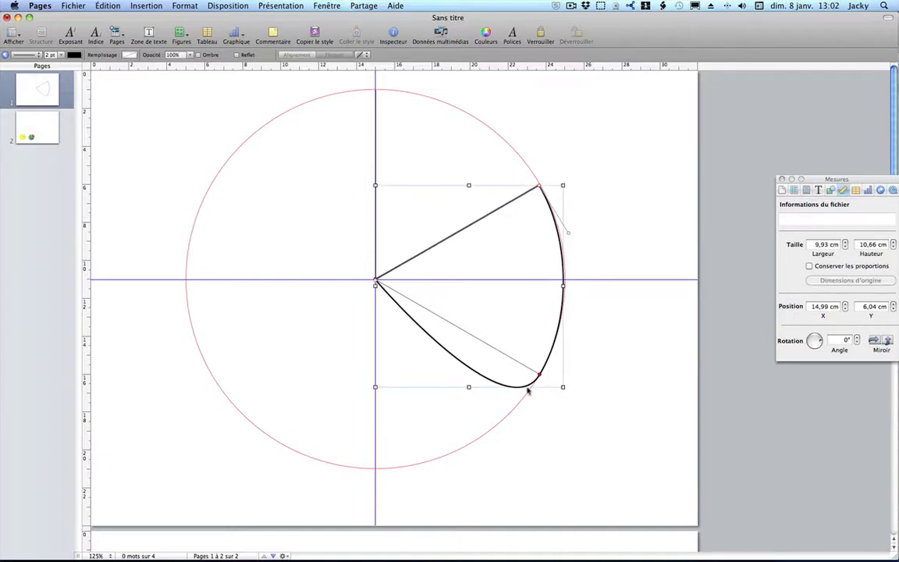
left_click_drag(539, 376, 376, 282)
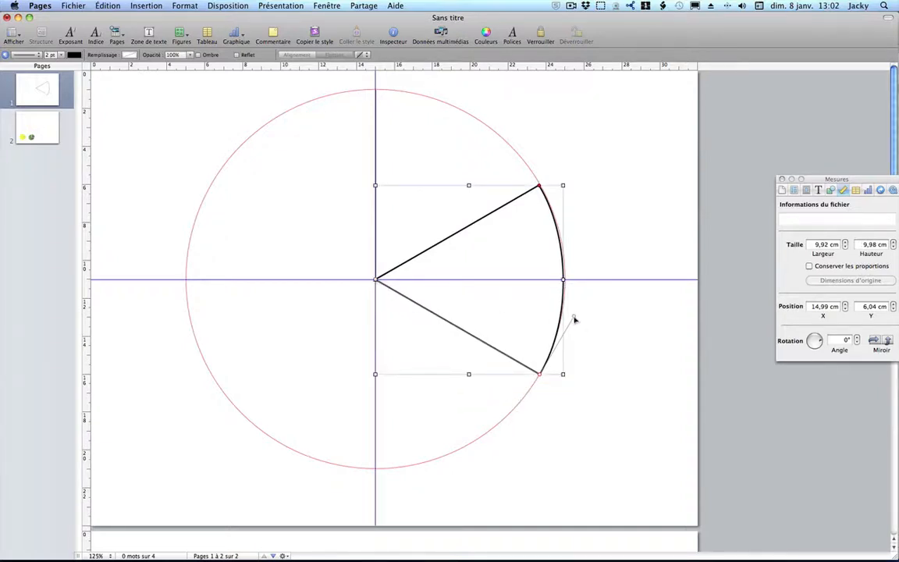
left_click(830, 190)
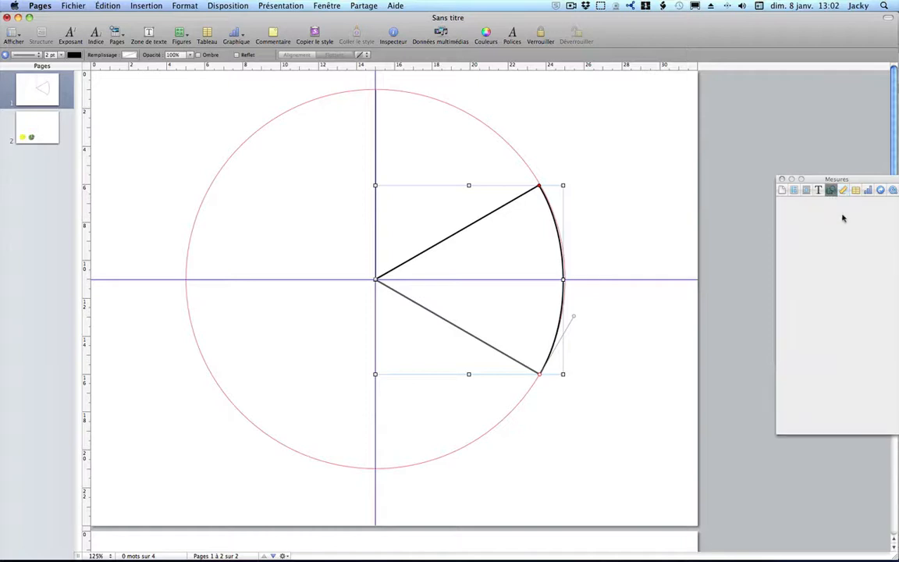
left_click(889, 300)
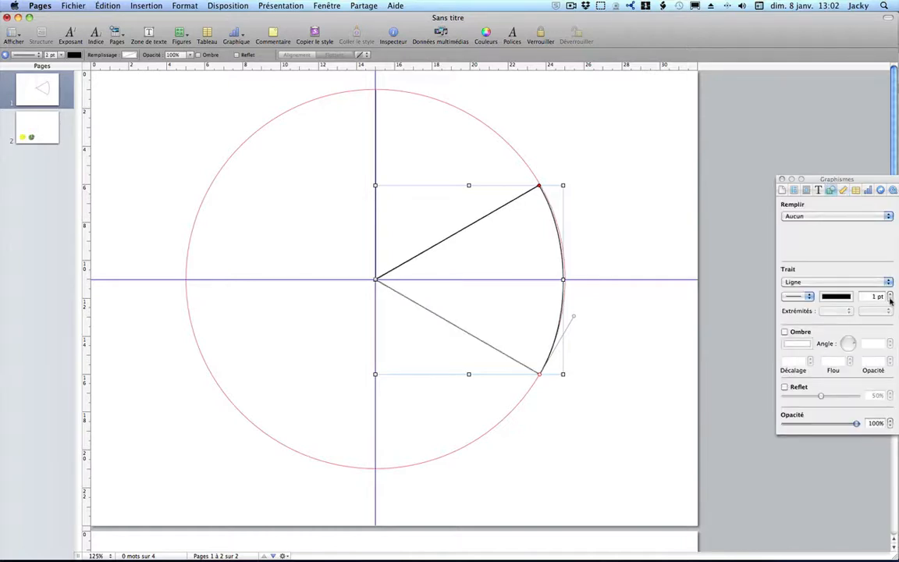
left_click(889, 299)
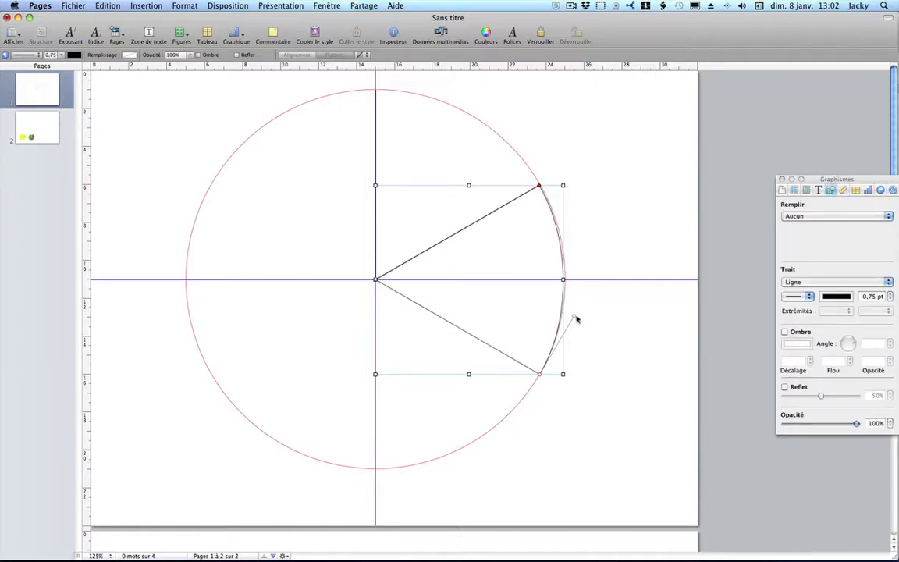
Step: Fine-tune the curve handles at both ends of the shape's arc so it matches the circle
left_click_drag(573, 318, 578, 315)
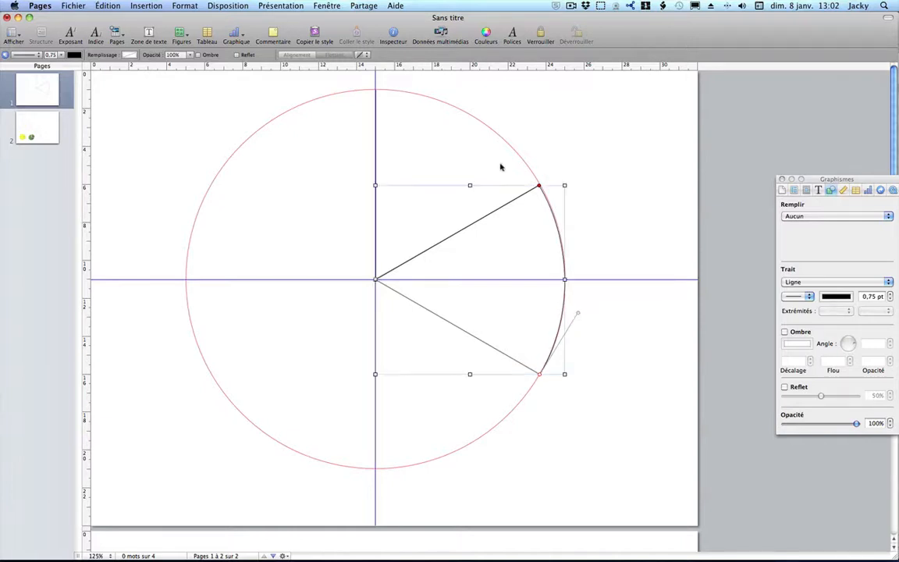
left_click(539, 187)
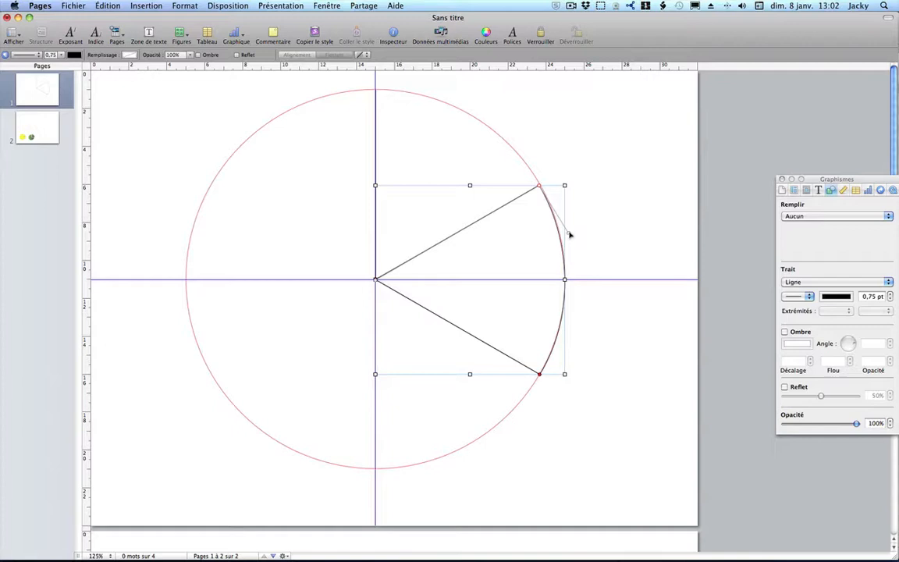
left_click_drag(570, 233, 572, 238)
left_click(529, 283)
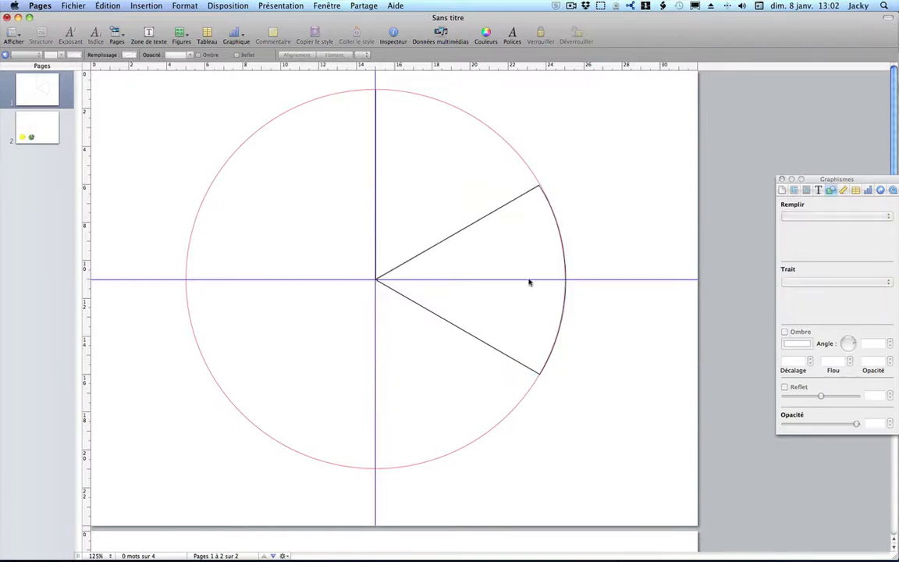
Step: Move the new sector to the right of the circle's centre and label it "60°", centred horizontally and vertically
left_click_drag(485, 221, 535, 220)
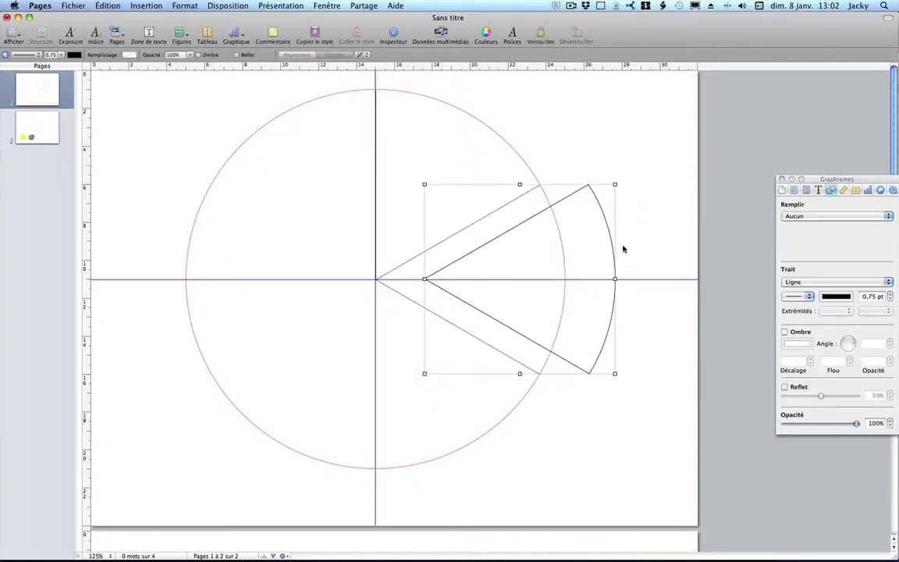
left_click(581, 207)
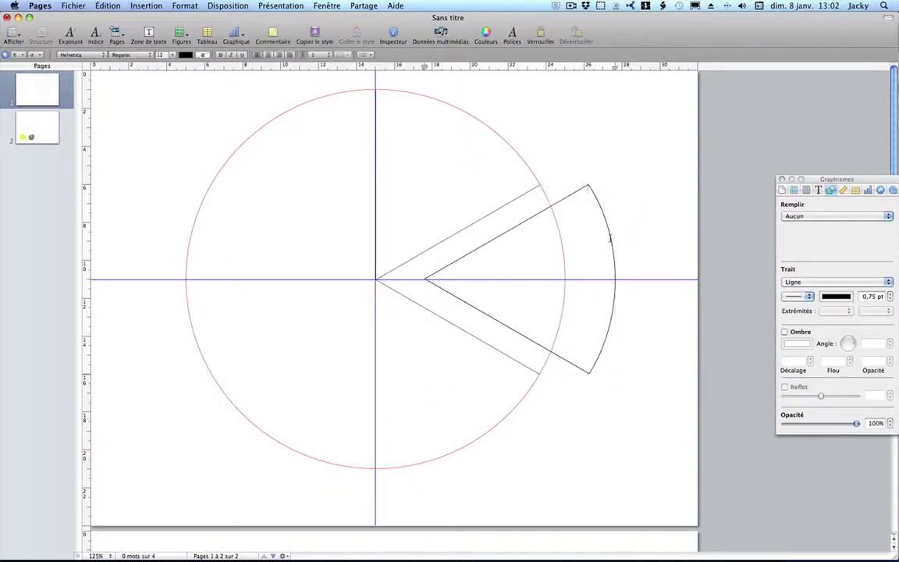
left_click(585, 193)
type("60°")
left_click(821, 191)
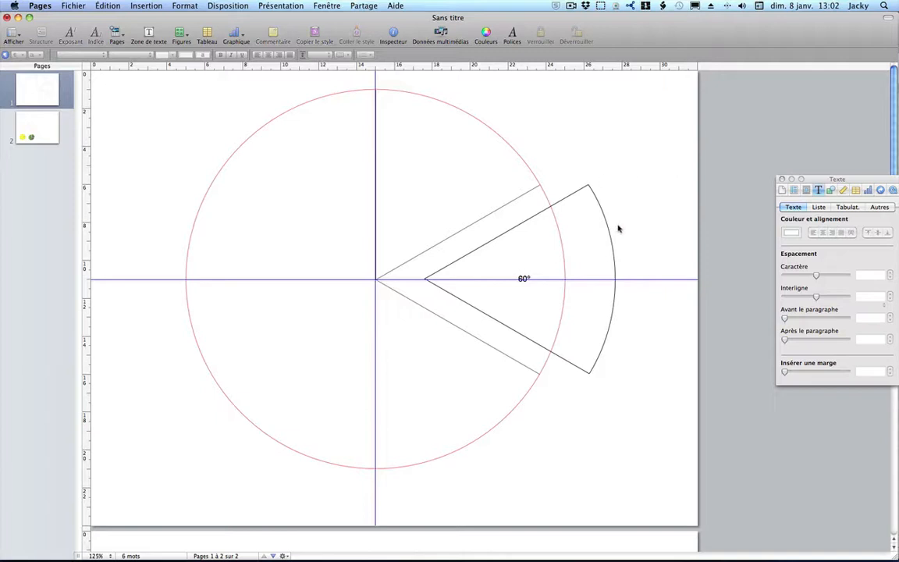
Step: Draw a closed freeform shape from the circle's centre around its larger arc between both slanted radii, with curved points on the circle
left_click(180, 33)
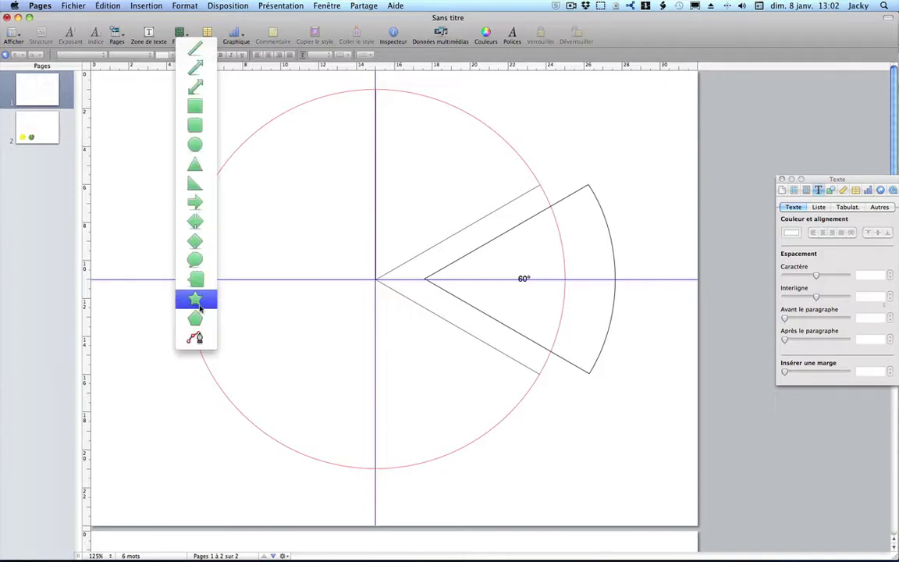
left_click(195, 337)
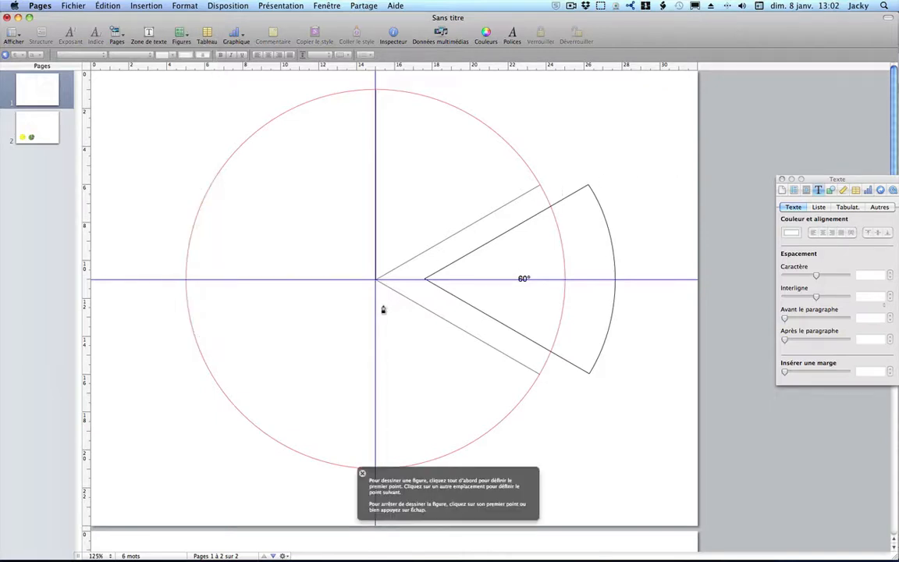
left_click(375, 279)
left_click(539, 190)
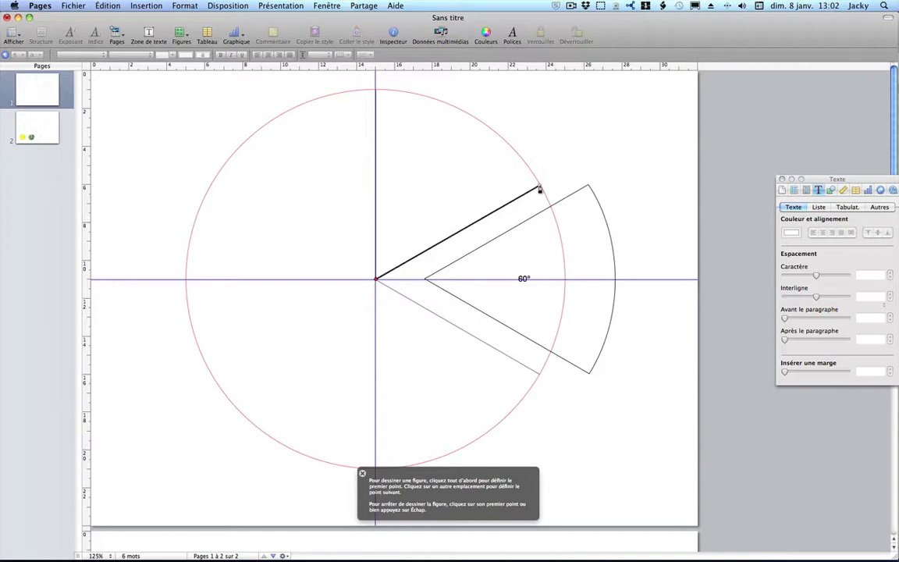
left_click_drag(538, 190, 508, 134)
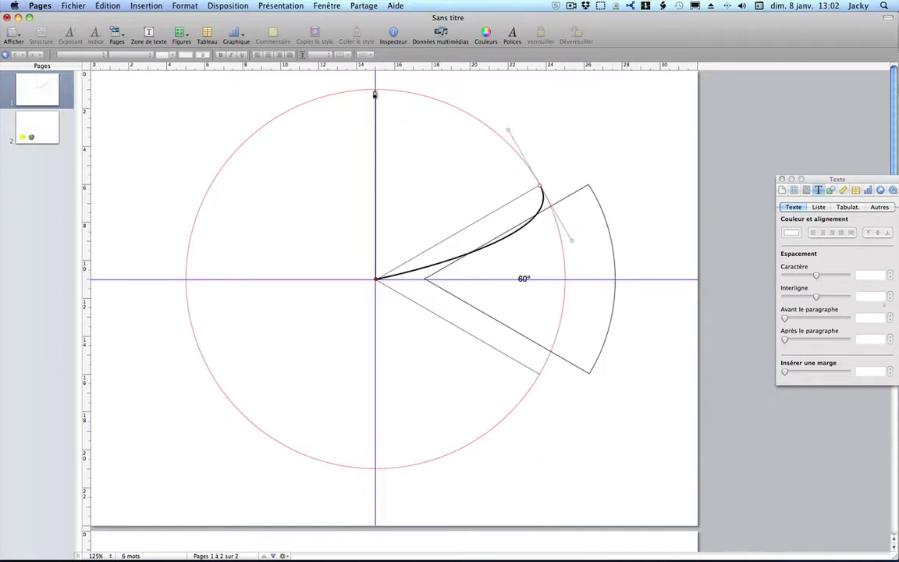
left_click_drag(376, 91, 293, 94)
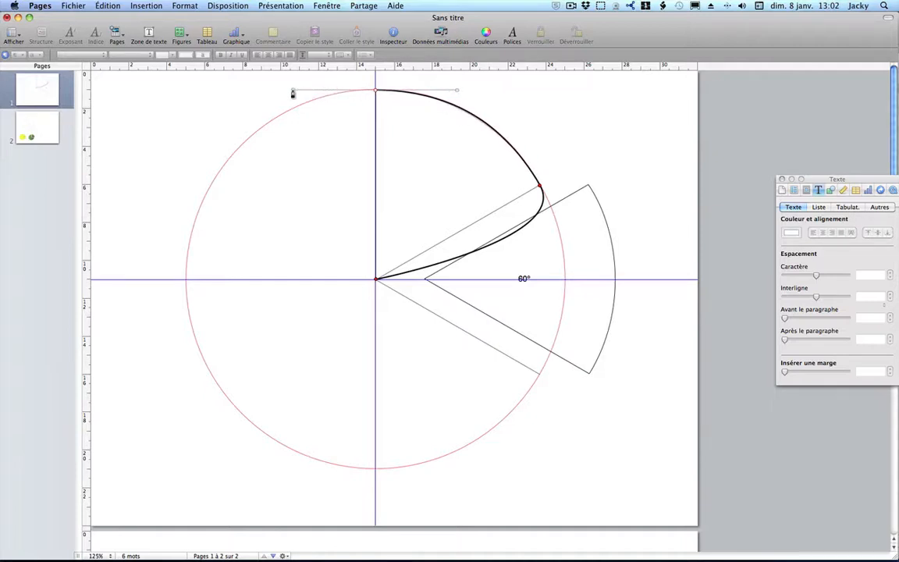
left_click_drag(186, 278, 187, 404)
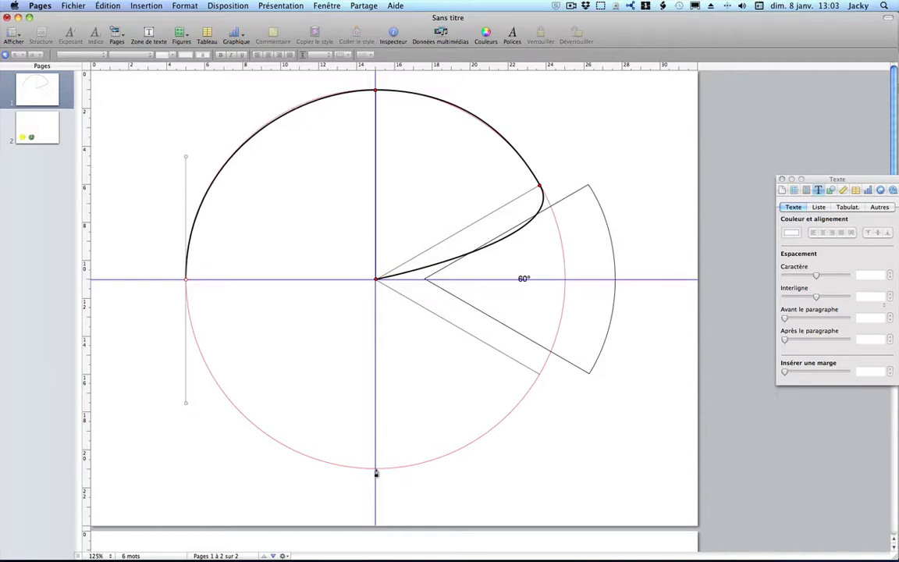
left_click_drag(374, 473, 477, 470)
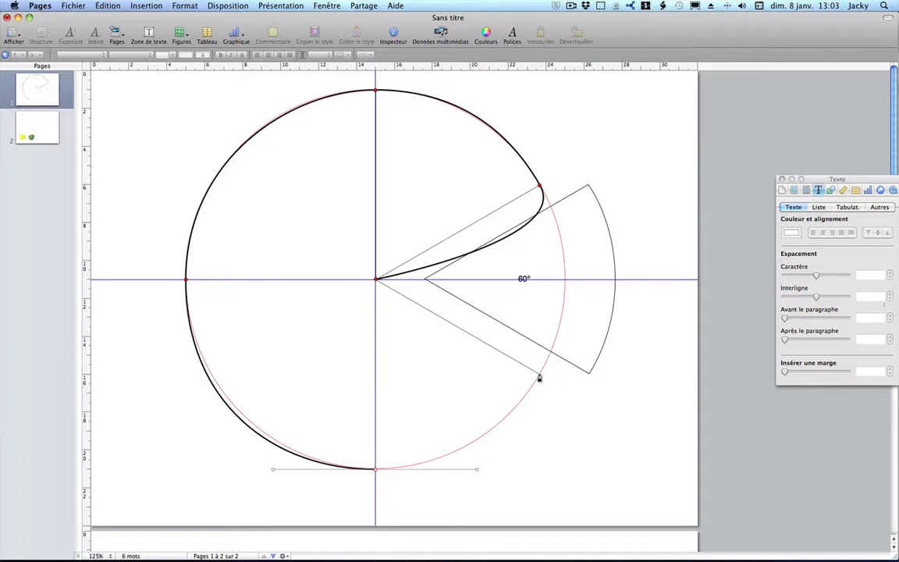
left_click(538, 378)
left_click_drag(538, 378, 567, 329)
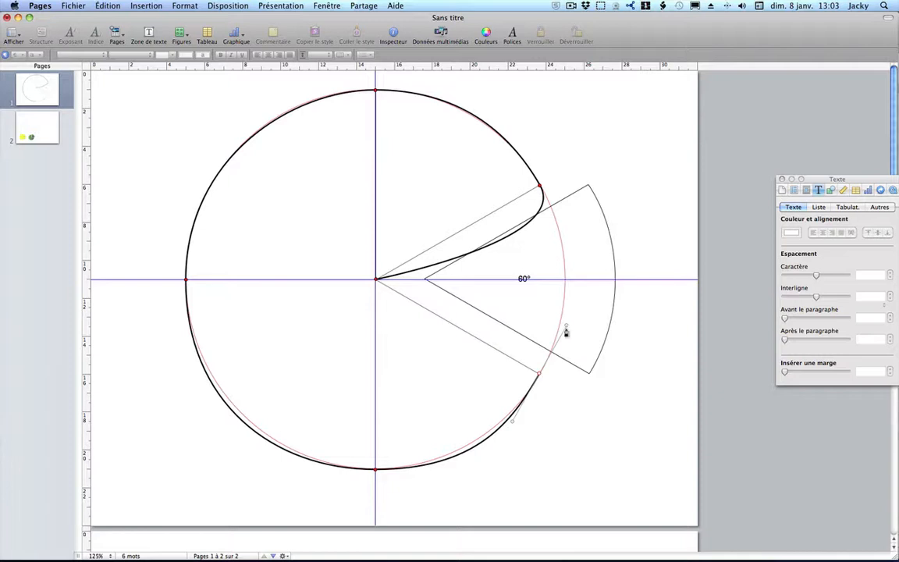
left_click(376, 280)
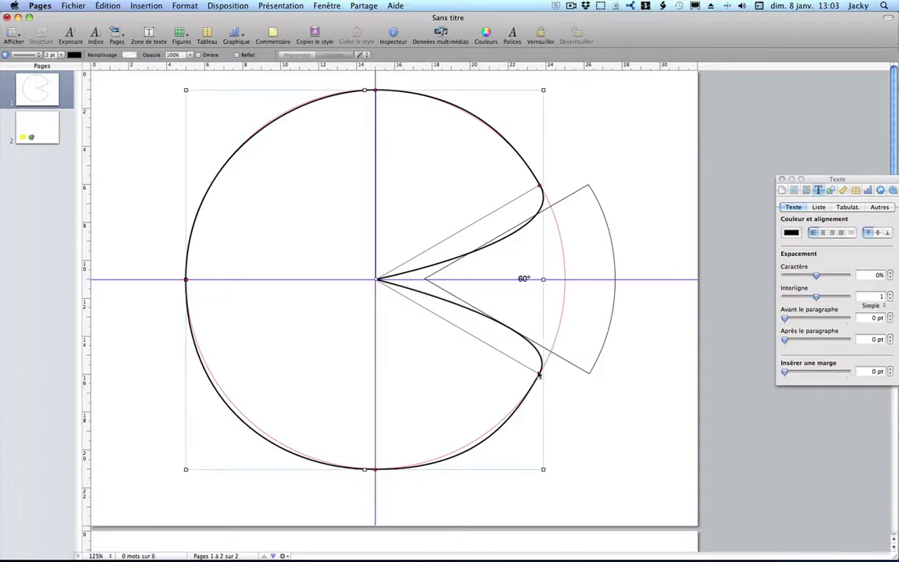
Step: Straighten the two sides of the new freeform shape along the slanted radii
left_click(540, 373)
left_click_drag(567, 328, 400, 297)
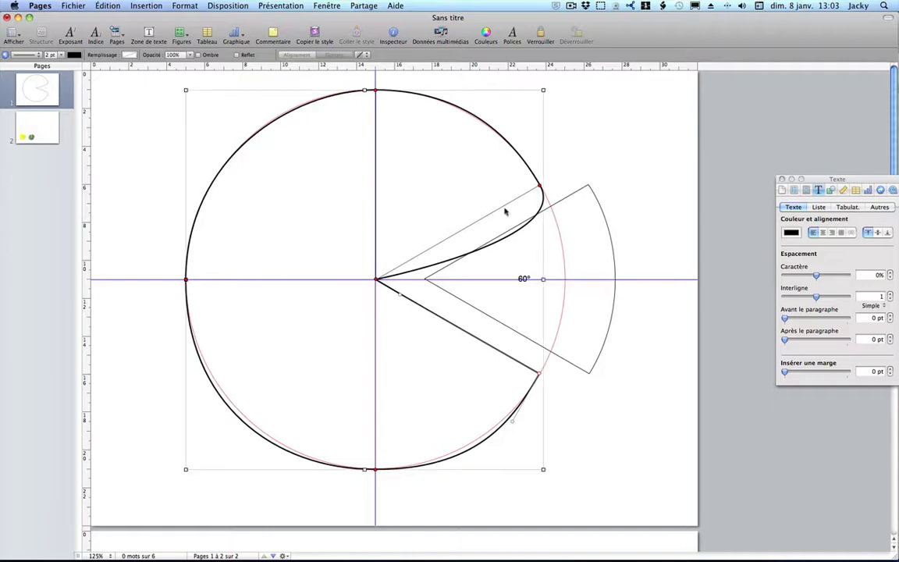
left_click(539, 187)
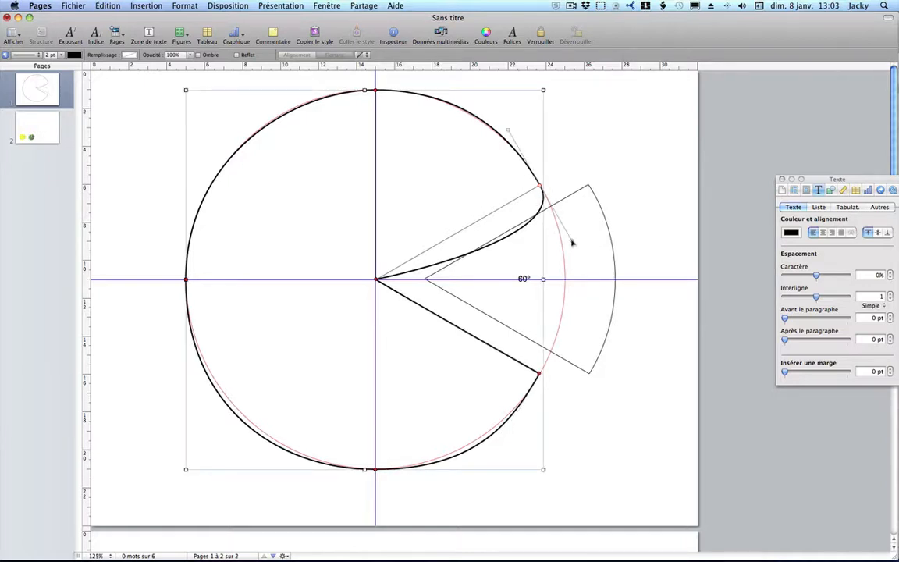
left_click_drag(571, 243, 429, 251)
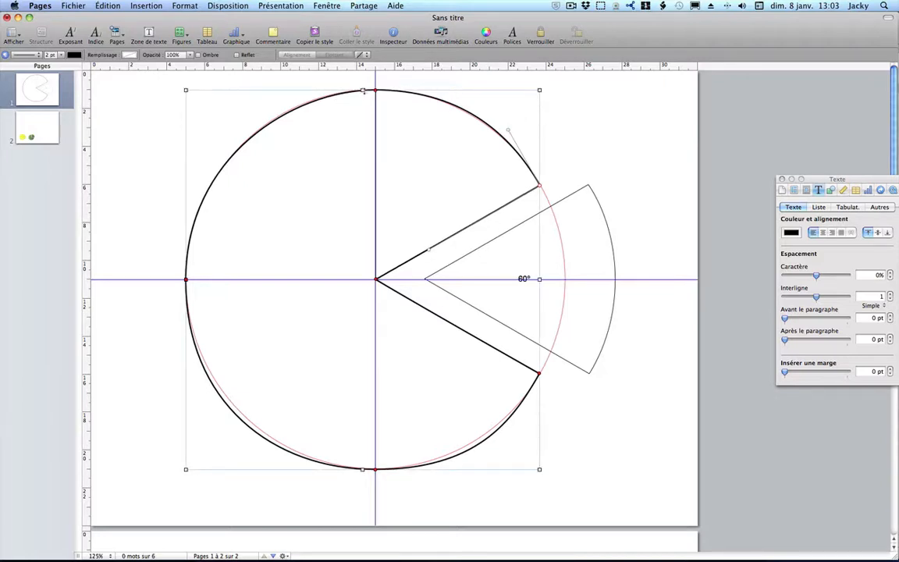
Step: Adjust the curve handles at the circle's topmost point and the upper radius end so the shape's arc follows the circle
left_click(377, 92)
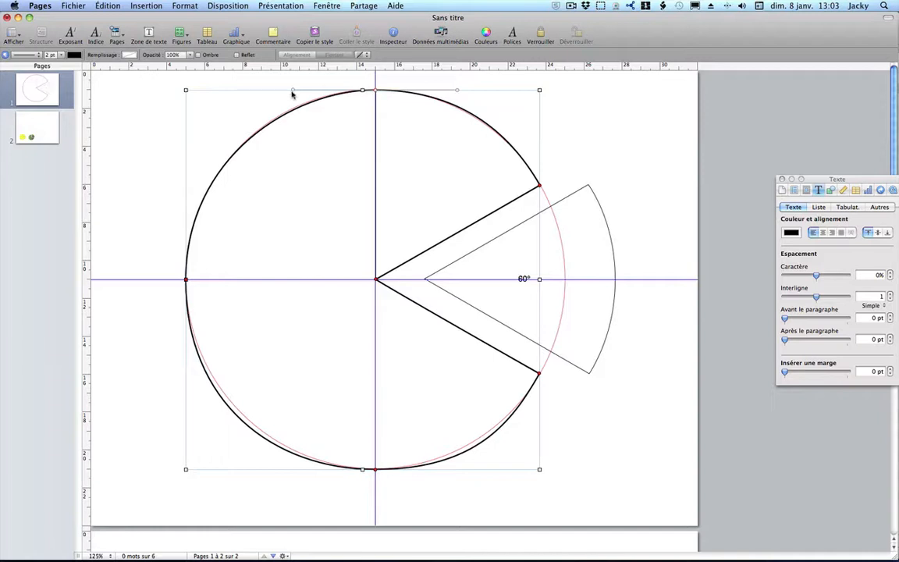
left_click_drag(292, 92, 287, 90)
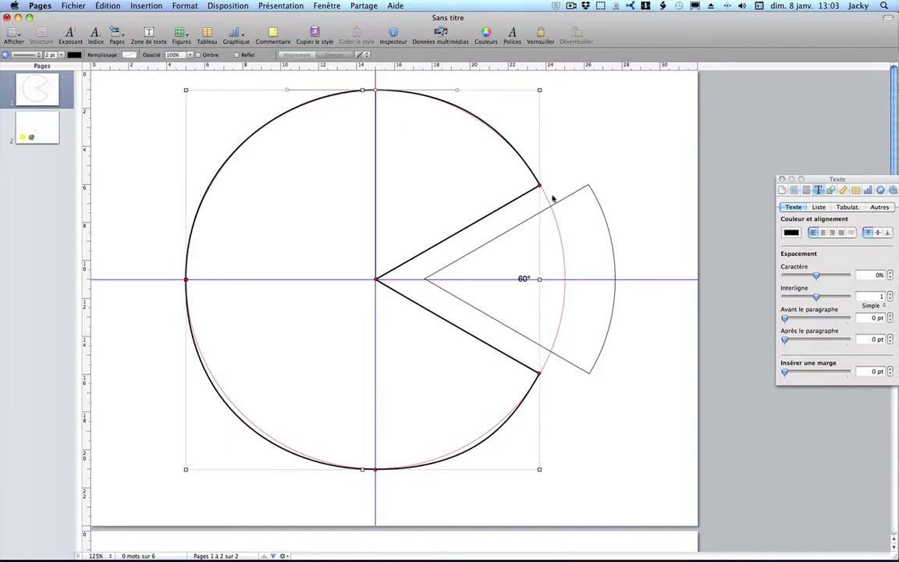
left_click(484, 166)
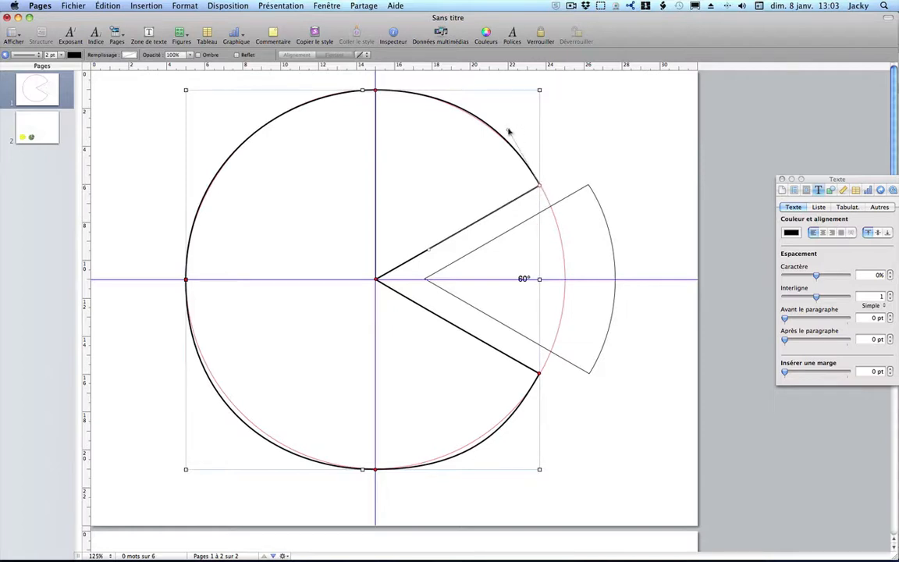
left_click_drag(508, 132, 506, 134)
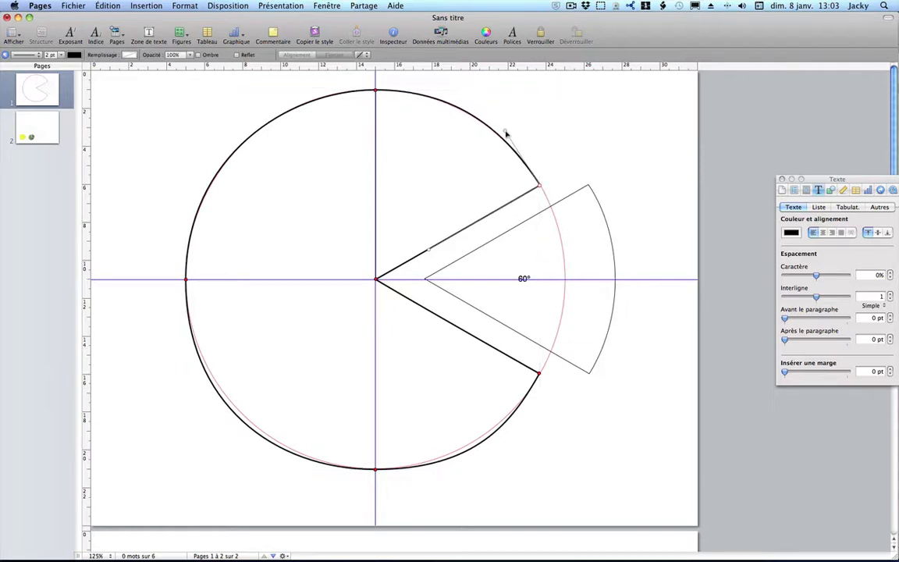
Step: Set the large sector's outline to 0.75 pt
left_click(422, 190)
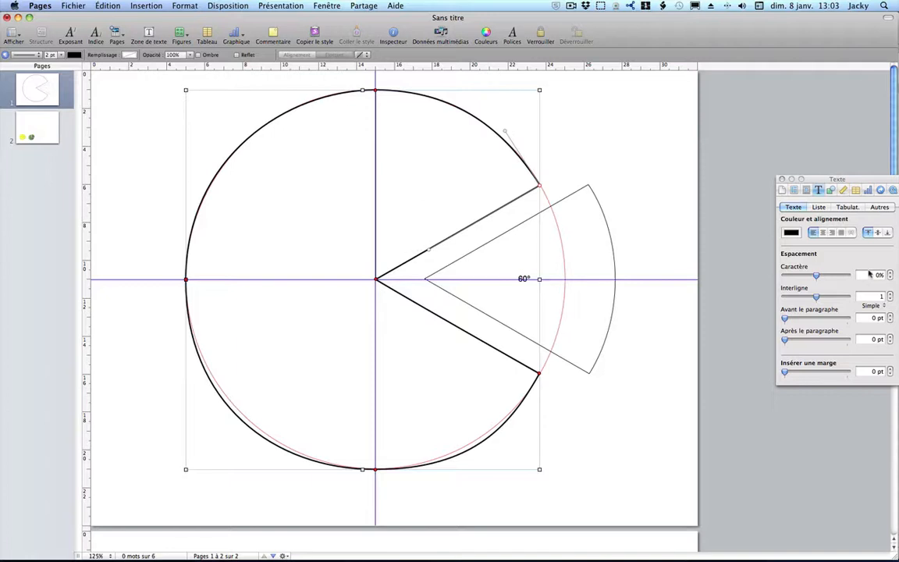
left_click(831, 190)
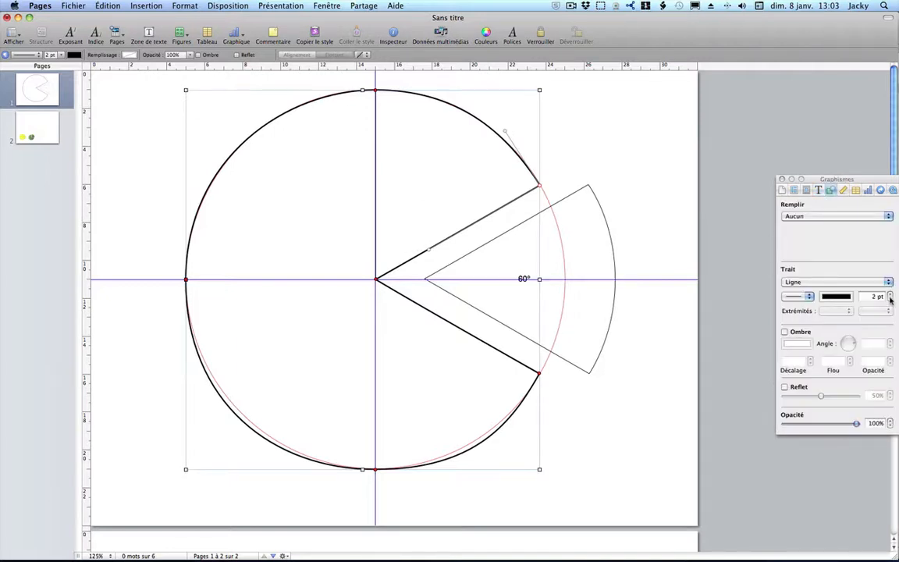
left_click(889, 298)
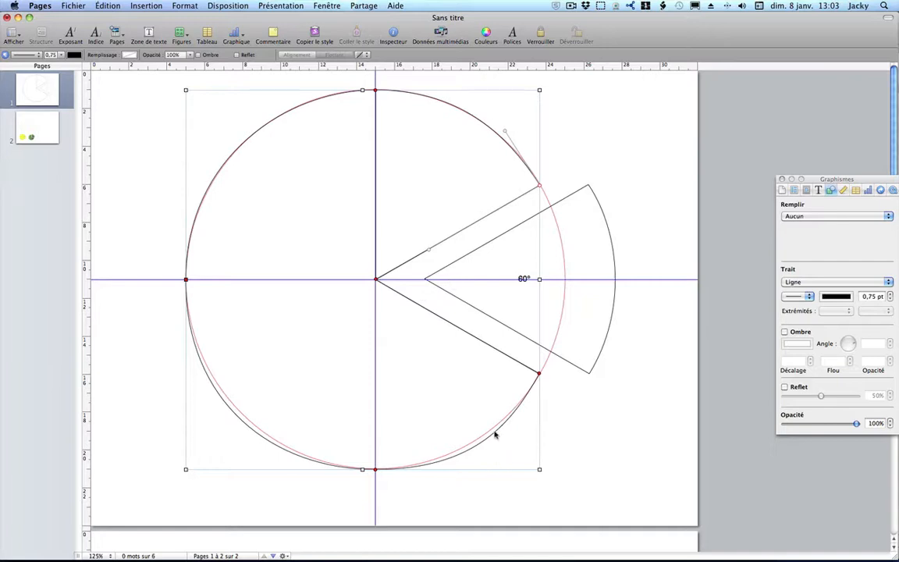
Step: Adjust the curve handles at the lower radius end and, symmetrically, at the circle's lowest point to fit the large sector's arc to the circle
left_click(539, 374)
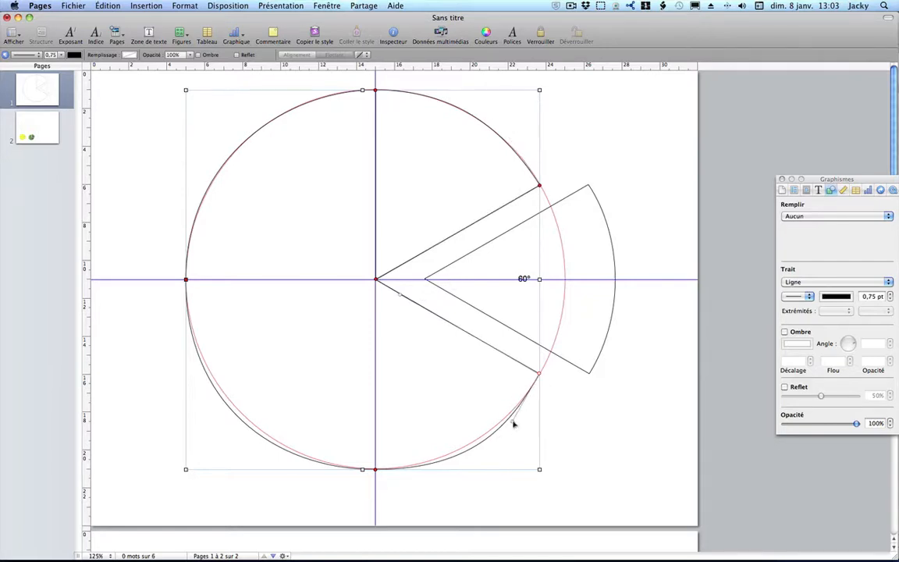
left_click(513, 424)
left_click_drag(513, 428, 507, 428)
left_click(375, 470)
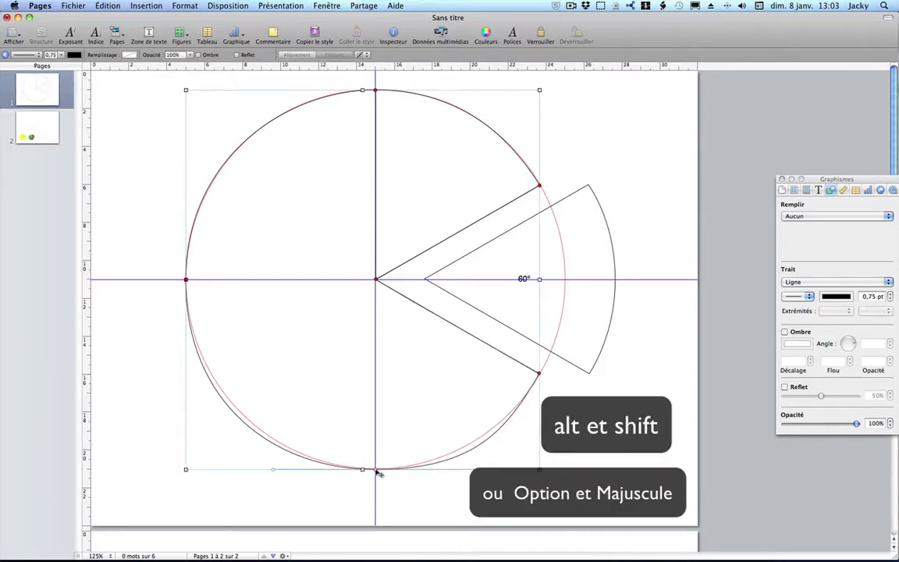
left_click_drag(479, 471, 456, 471)
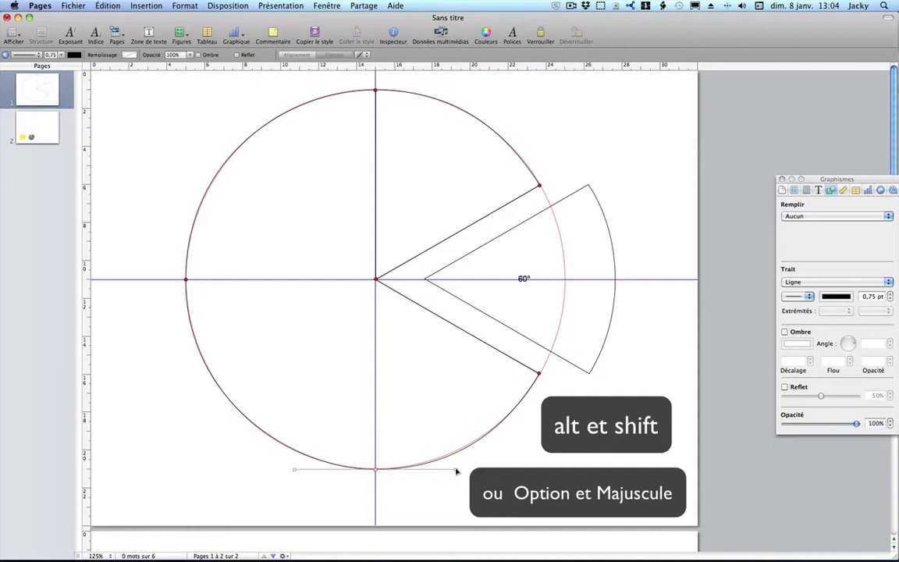
left_click_drag(457, 470, 456, 470)
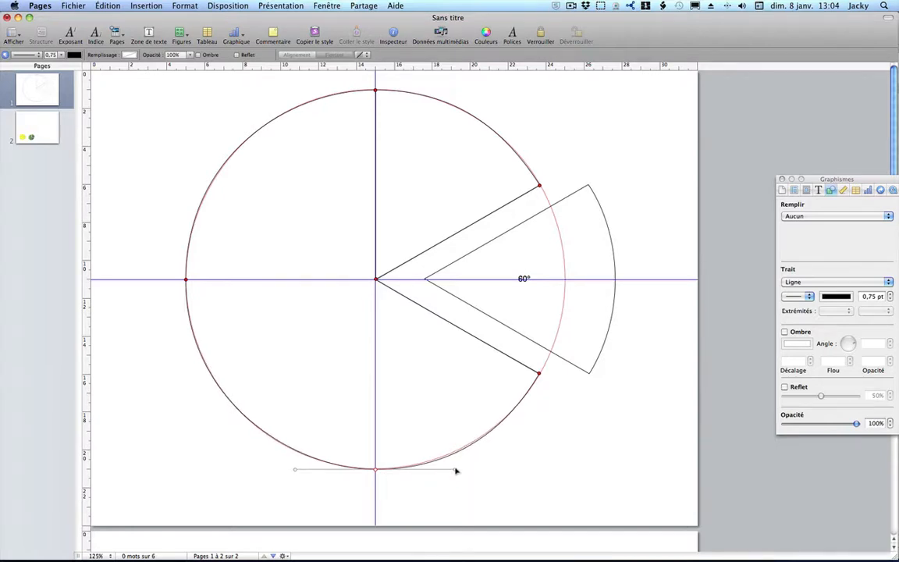
key("Return")
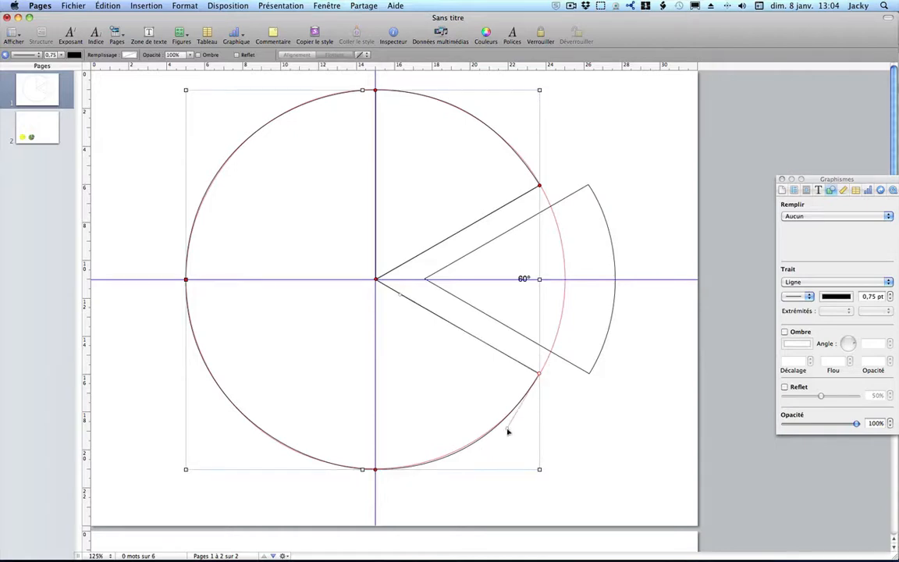
left_click(507, 430)
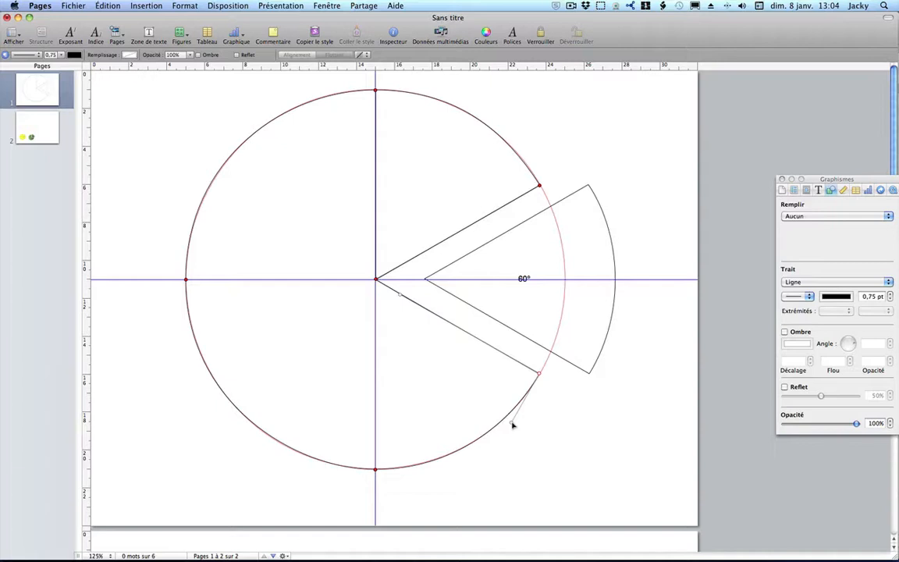
left_click(512, 424)
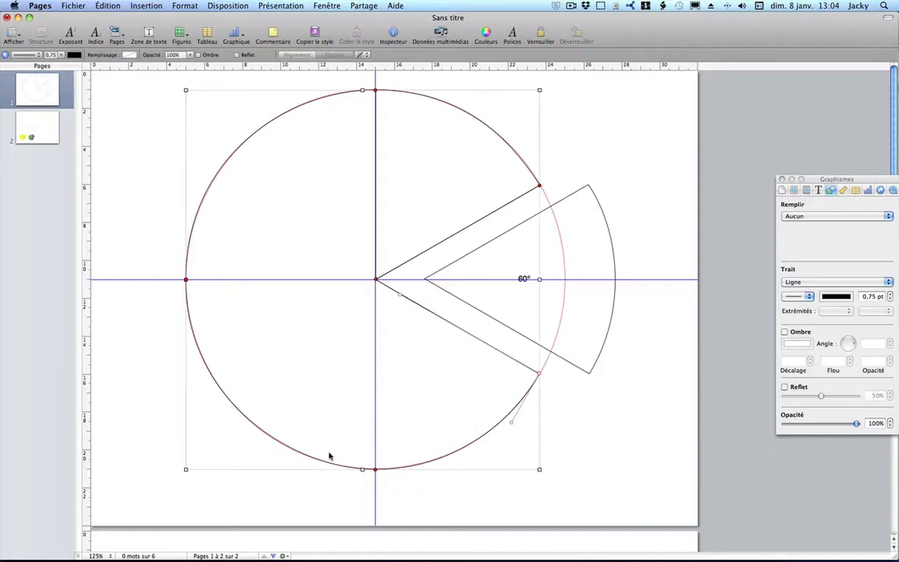
Step: Fine-tune the curve handle at the upper radius end so the large sector's arc matches the circle, and finish editing the shape
left_click(187, 279)
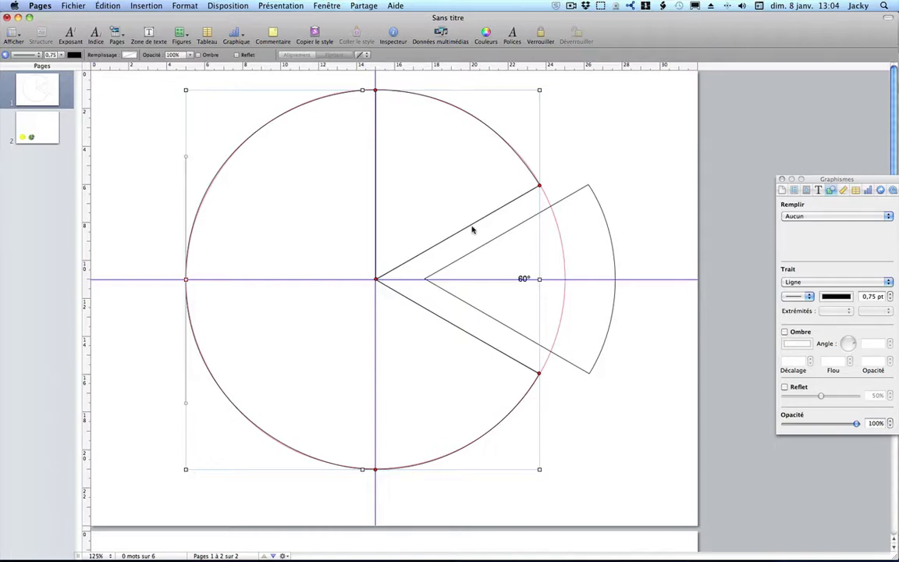
left_click(538, 186)
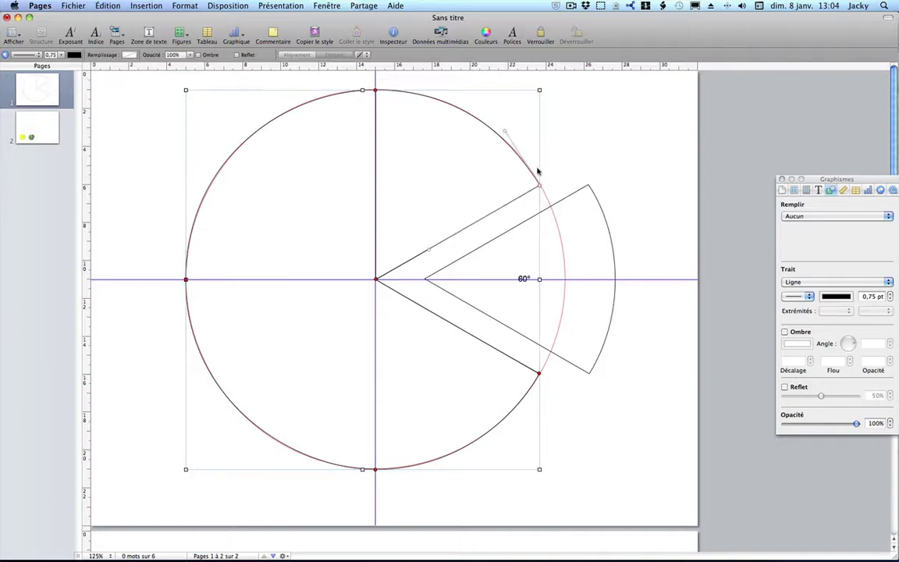
left_click(505, 134)
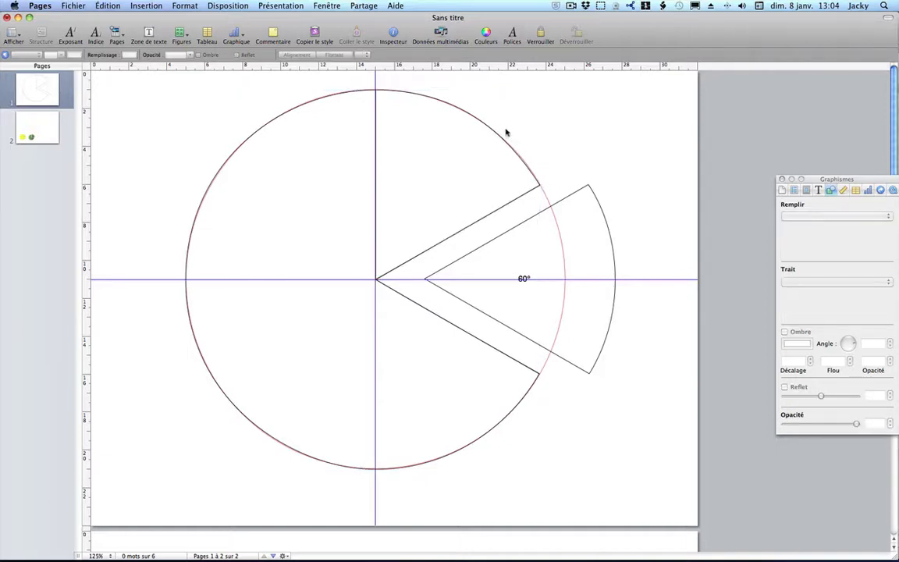
double_click(540, 187)
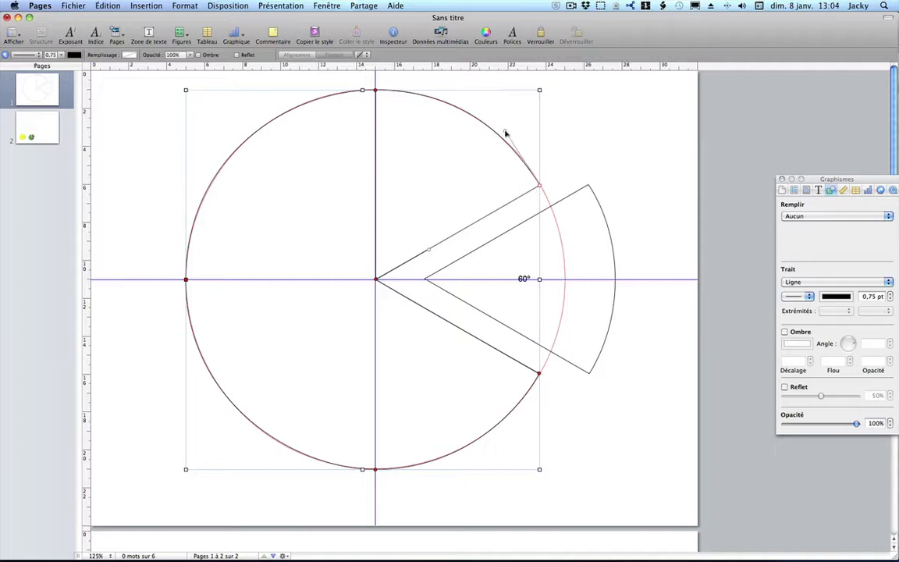
left_click_drag(505, 133, 506, 134)
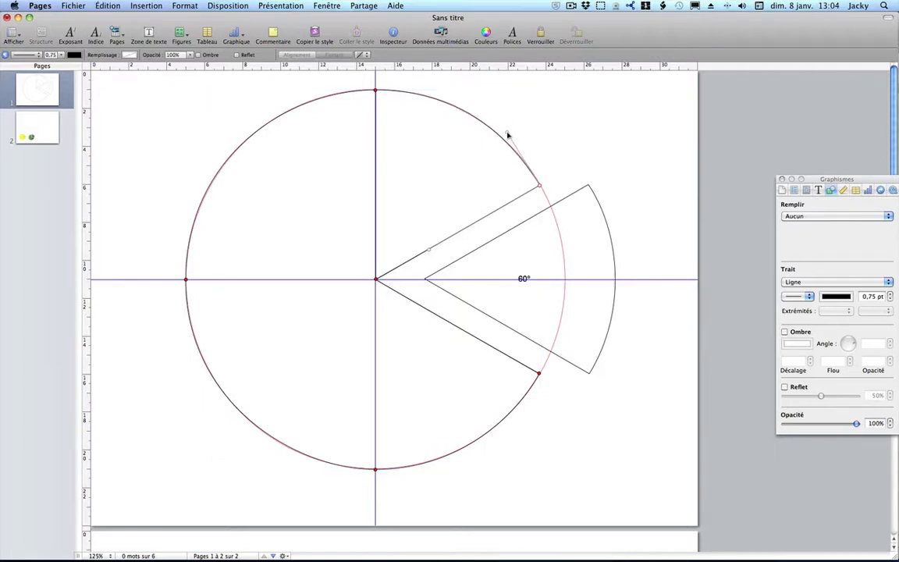
key("Return")
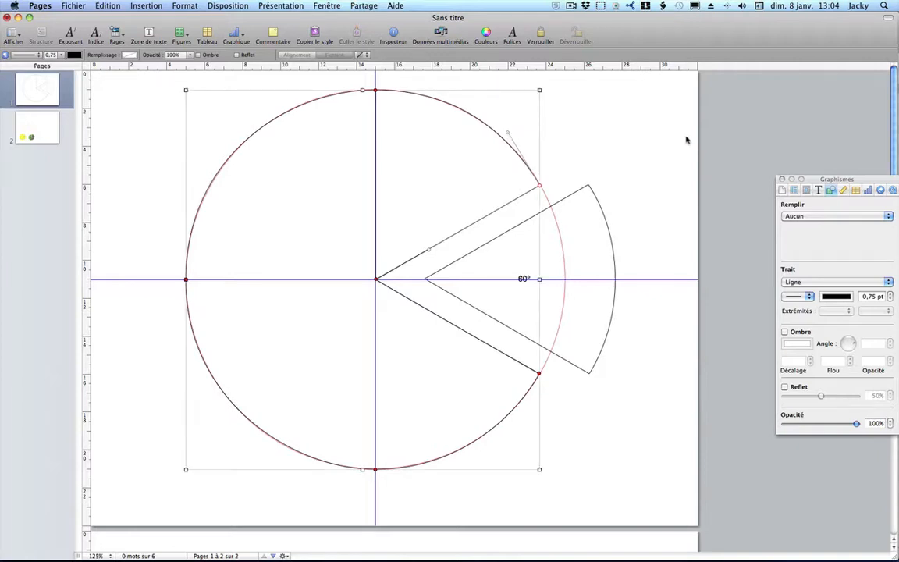
left_click(688, 140)
Step: Label the large sector "300°" and centre the text horizontally and vertically inside the shape
left_click(460, 231)
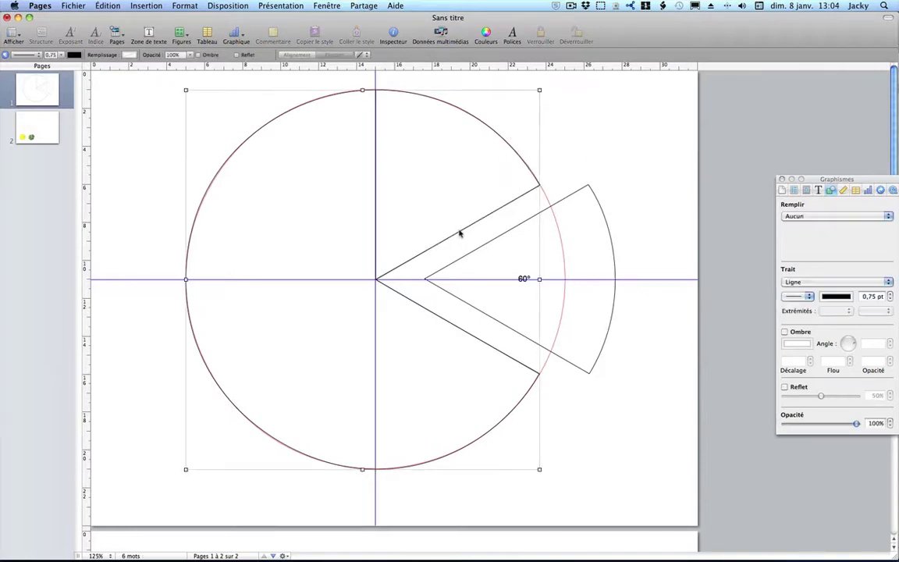
left_click(459, 217)
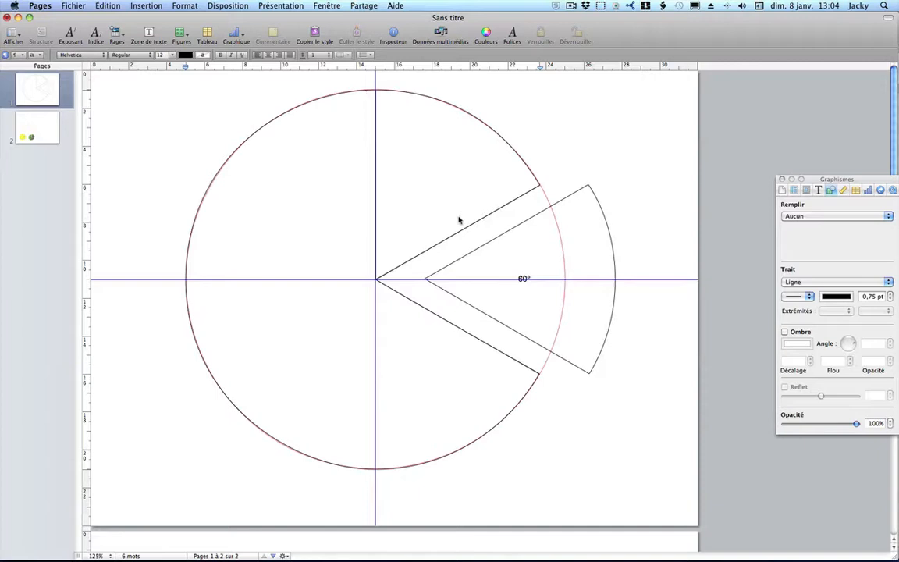
type("300")
left_click(818, 189)
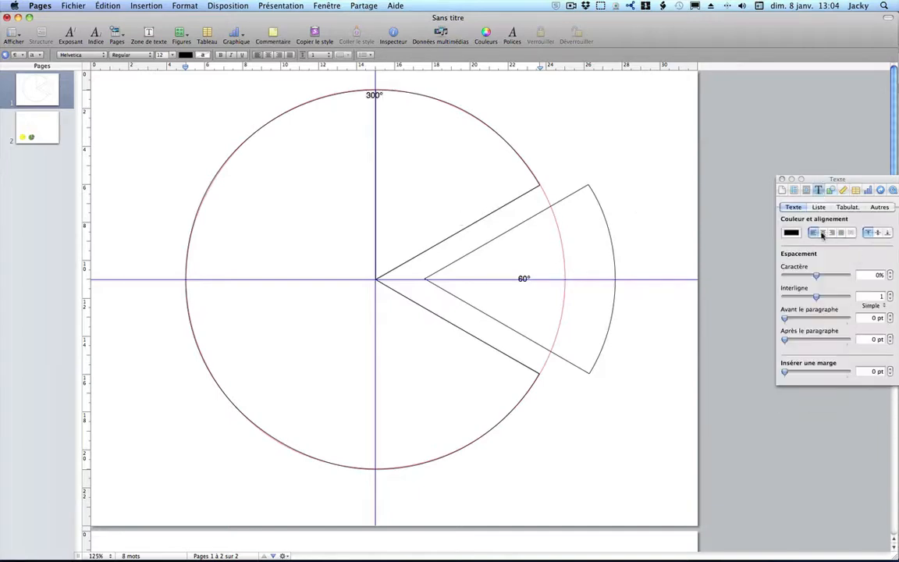
left_click(813, 233)
left_click(646, 156)
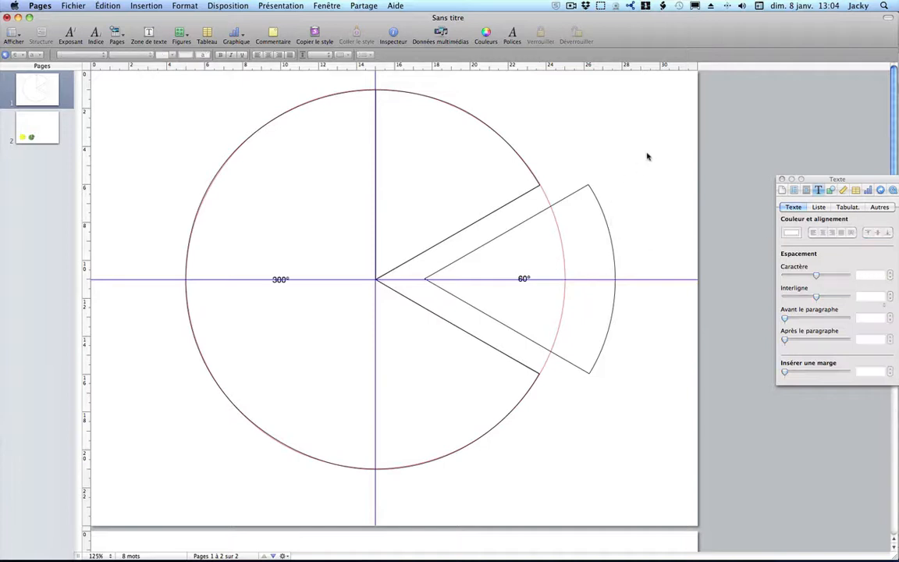
Step: Move the 300° sector to the left, away from the 60° sector, and give it a gradient fill (Remplissage dégradé)
left_click_drag(466, 117, 395, 108)
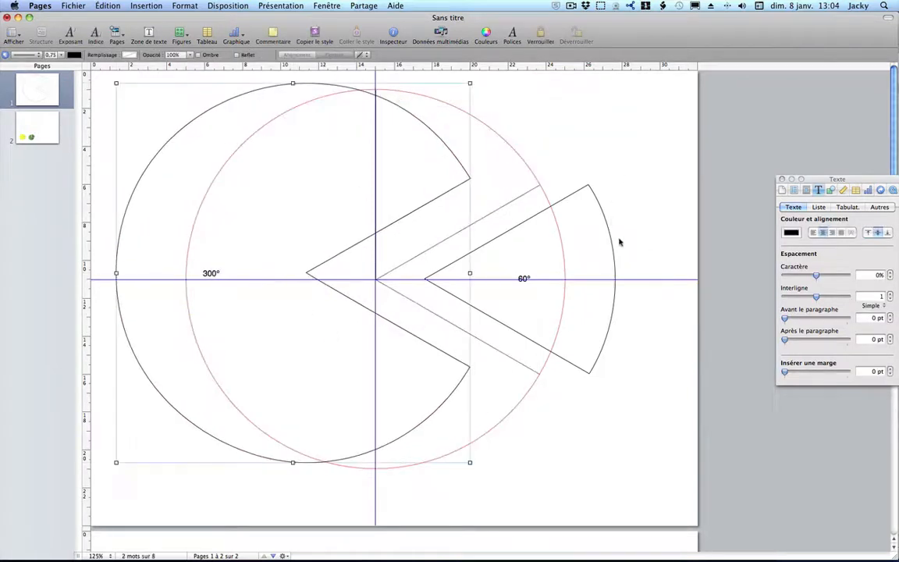
left_click(830, 190)
left_click(799, 215)
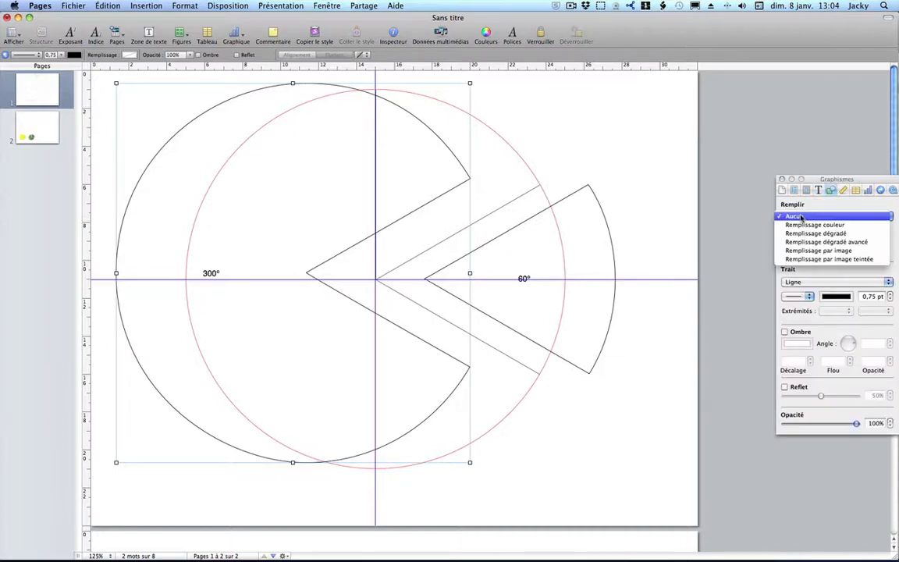
left_click(803, 232)
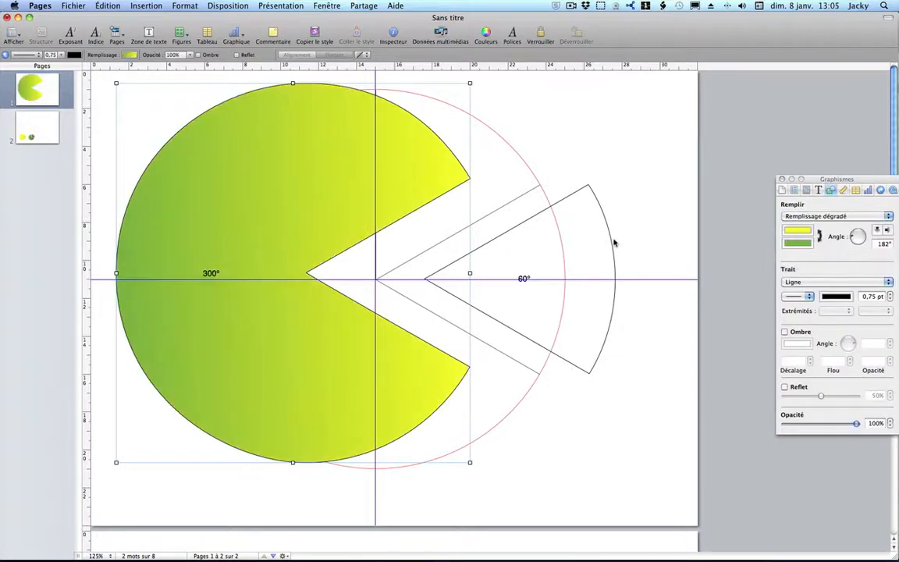
Step: Fill the 60° sector with solid yellow and move it further right, away from the large sector
left_click(614, 244)
left_click(792, 215)
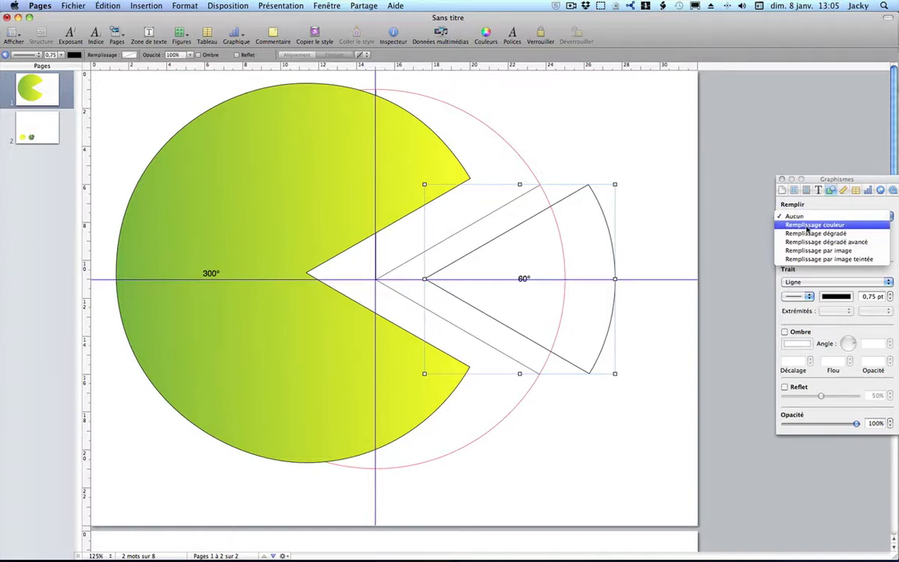
left_click(807, 226)
left_click_drag(615, 255, 662, 241)
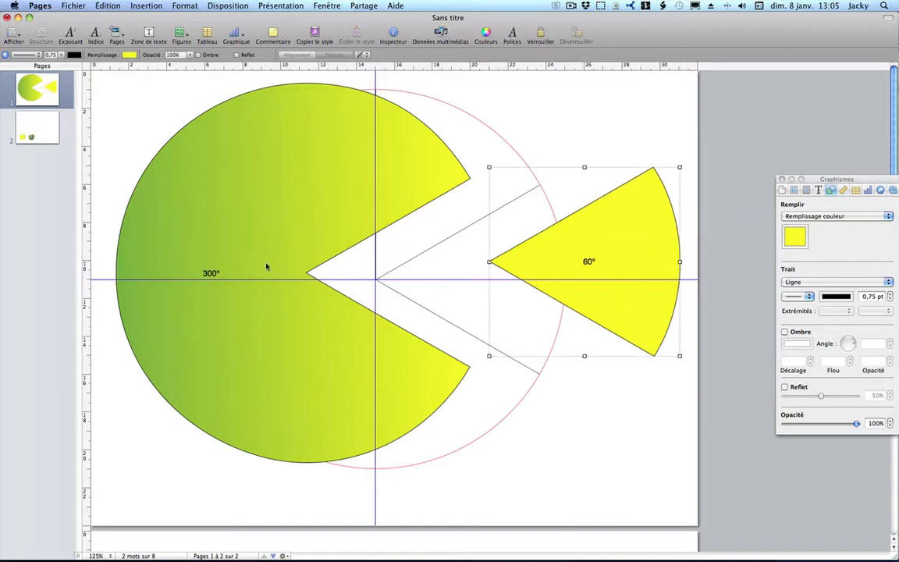
Step: Delete the 60° and 300° sectors, keeping only the red circle and its radii
key("Delete")
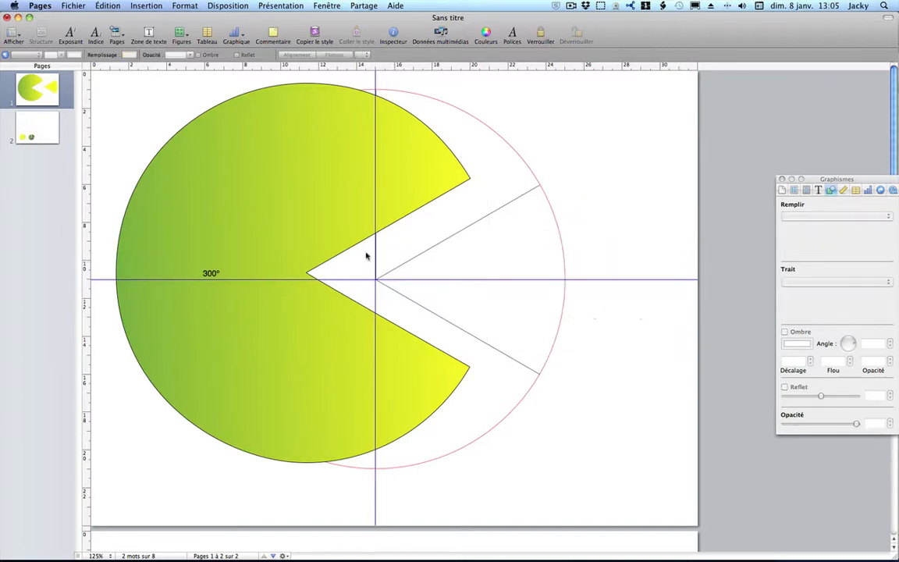
left_click(267, 221)
key("Delete")
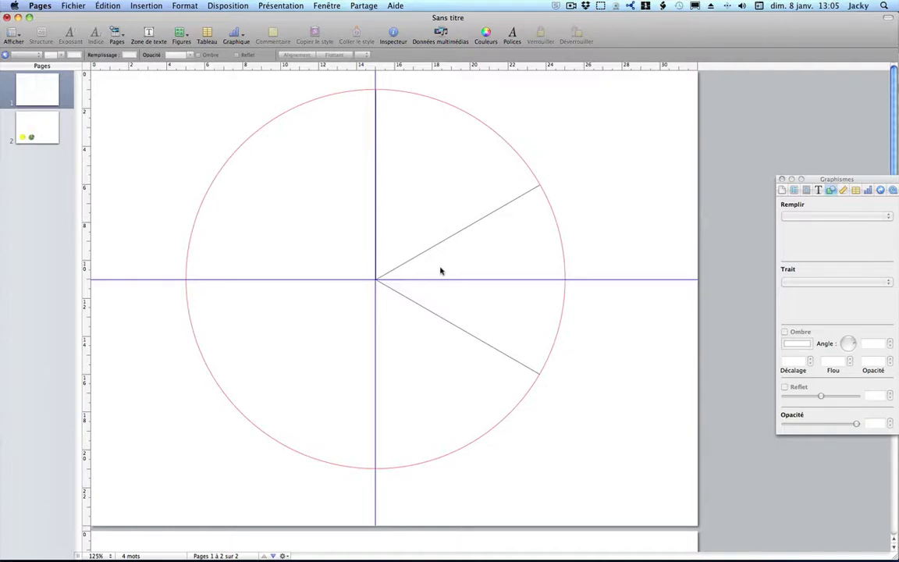
Step: Make the red circle editable and rotate it 45° so its editing points lie on the horizontal and vertical axes
left_click(508, 147)
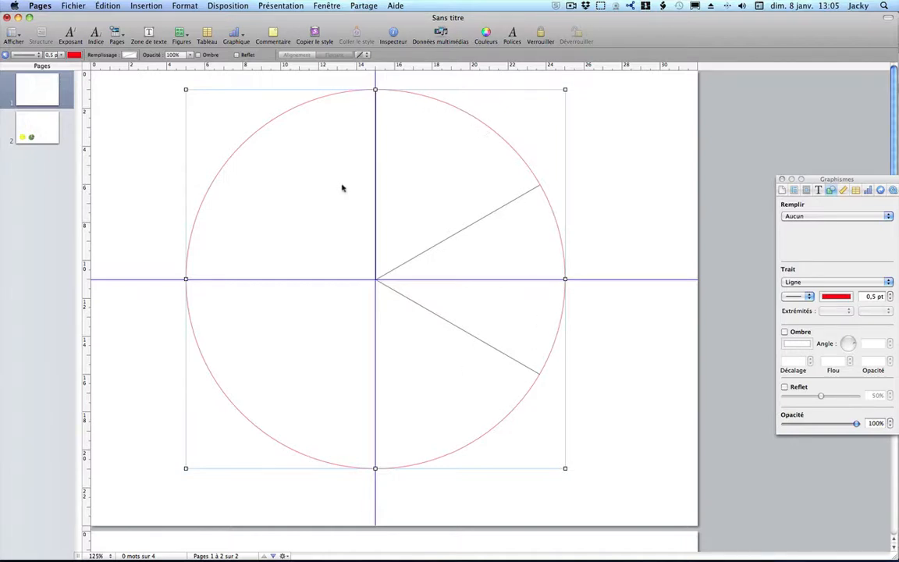
left_click(185, 6)
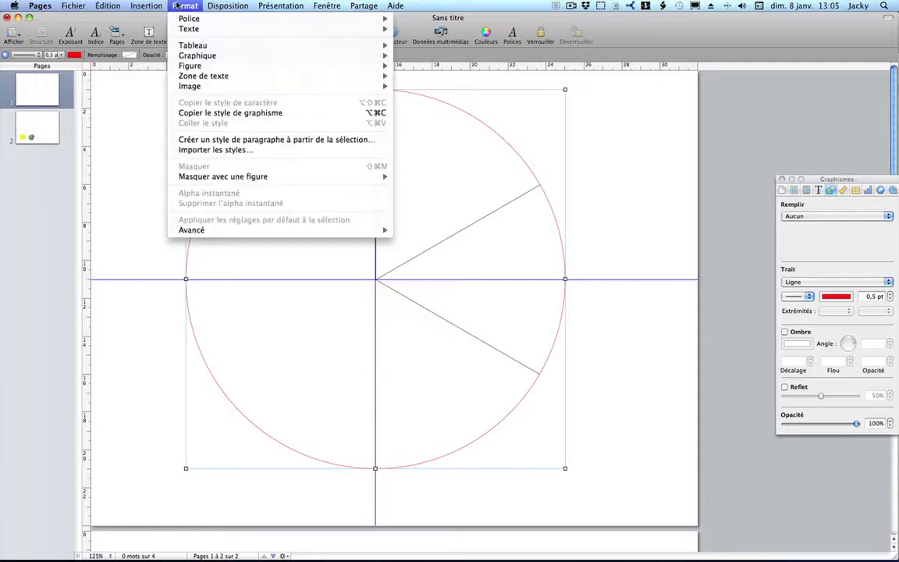
mouse_move(234, 65)
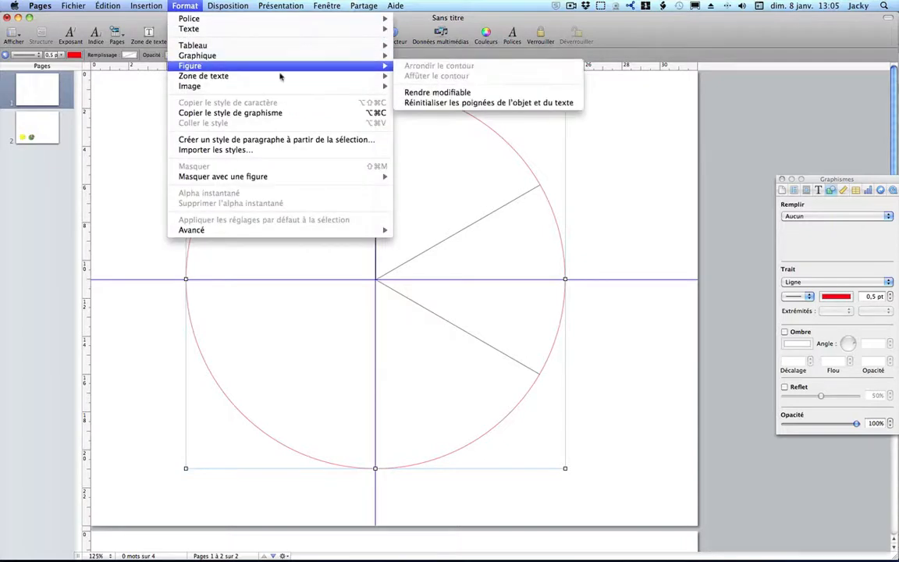
left_click(462, 94)
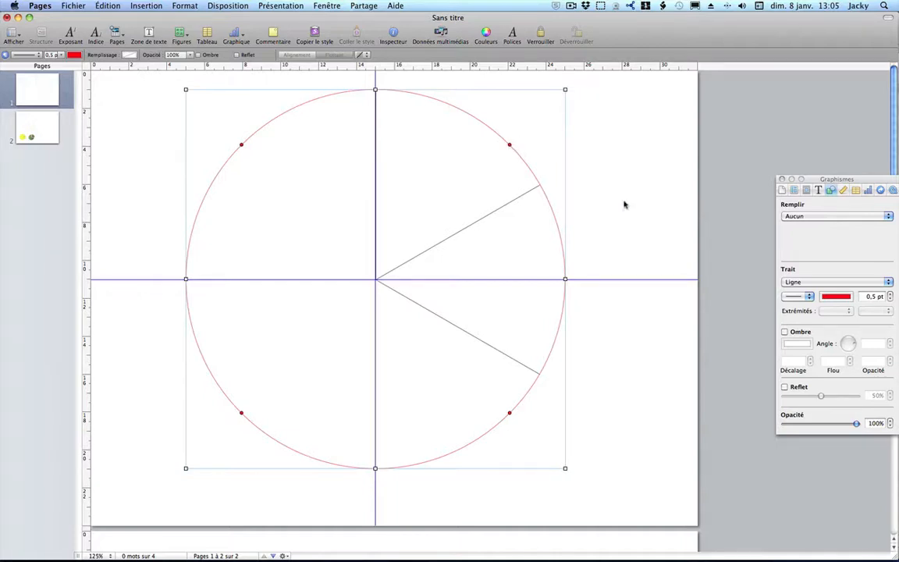
left_click(843, 190)
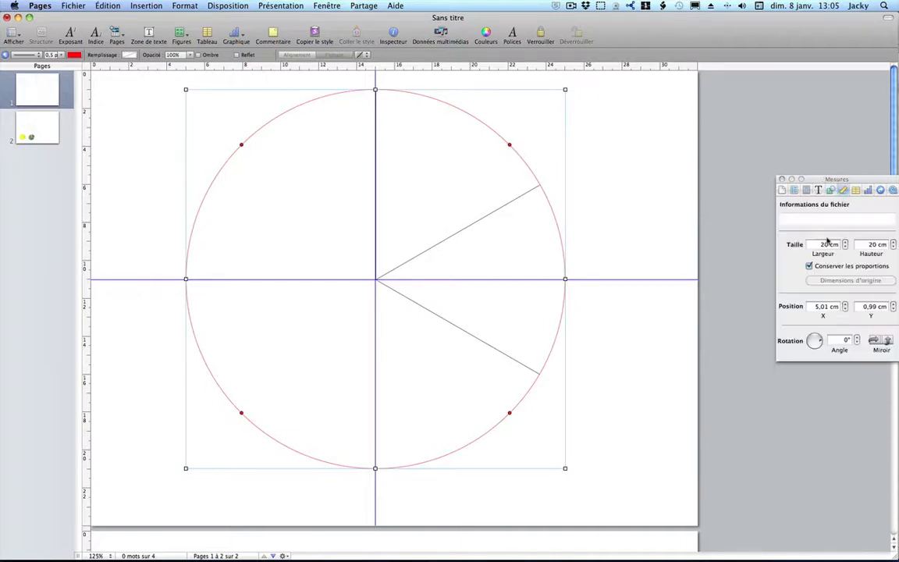
left_click(848, 342)
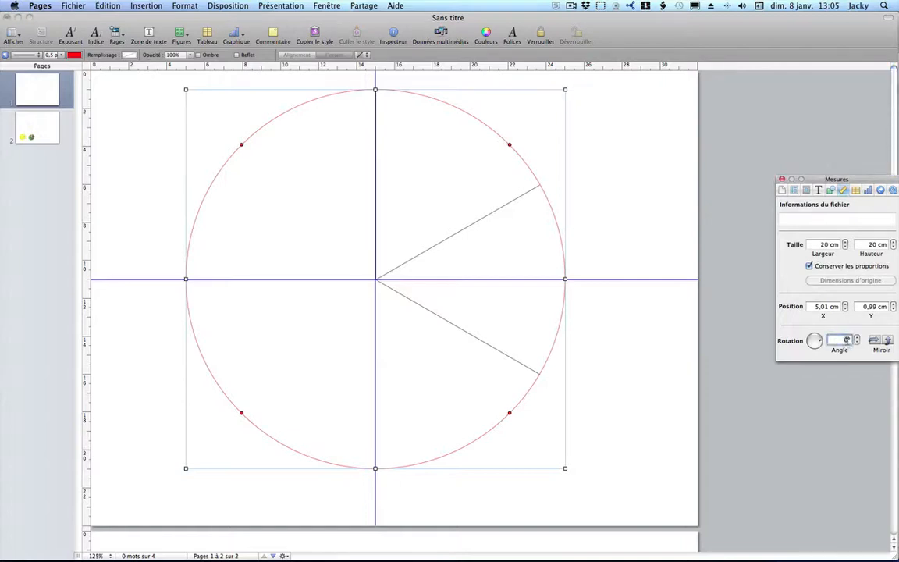
type("45")
key("Return")
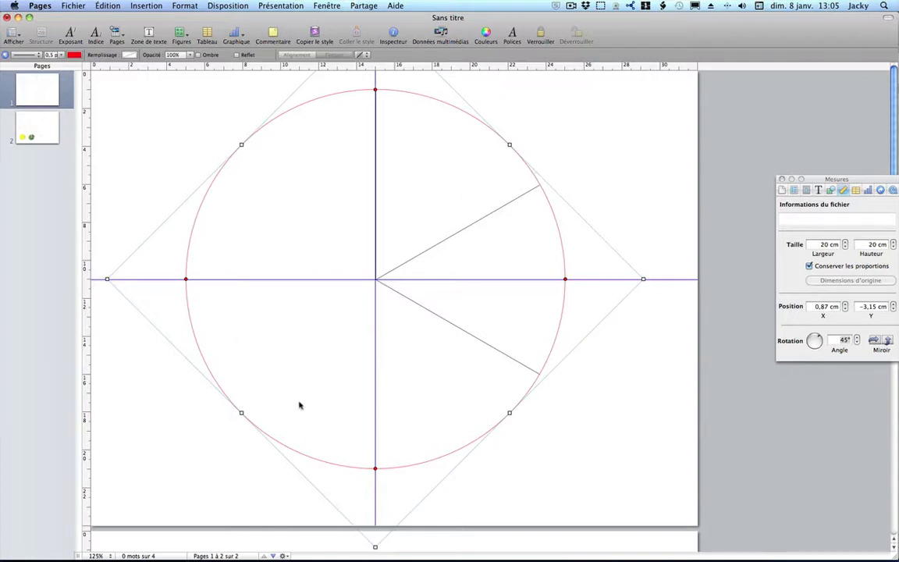
Step: Turn the circle into a half-disc by deleting its leftmost point and aligning the left curve handles of the topmost and lowest points with the vertical diameter
left_click(187, 281)
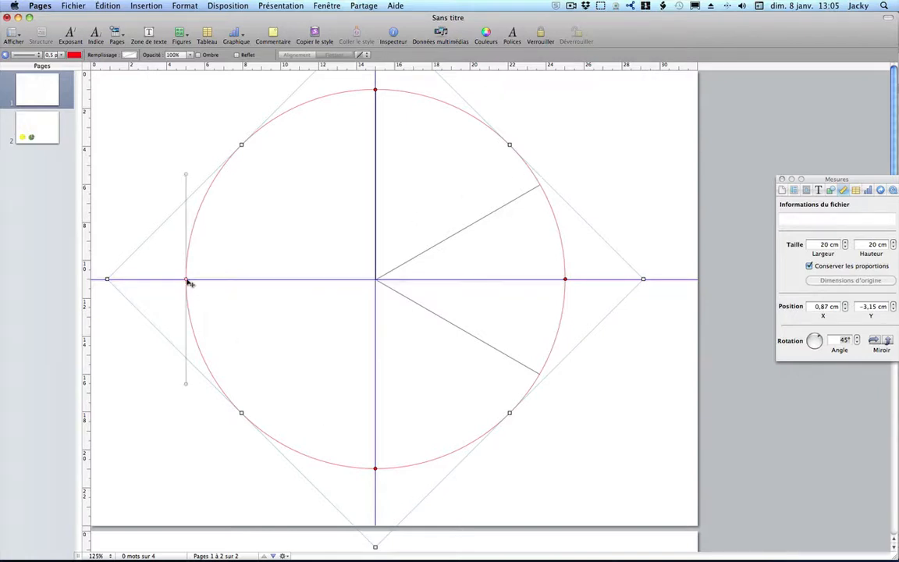
key("Delete")
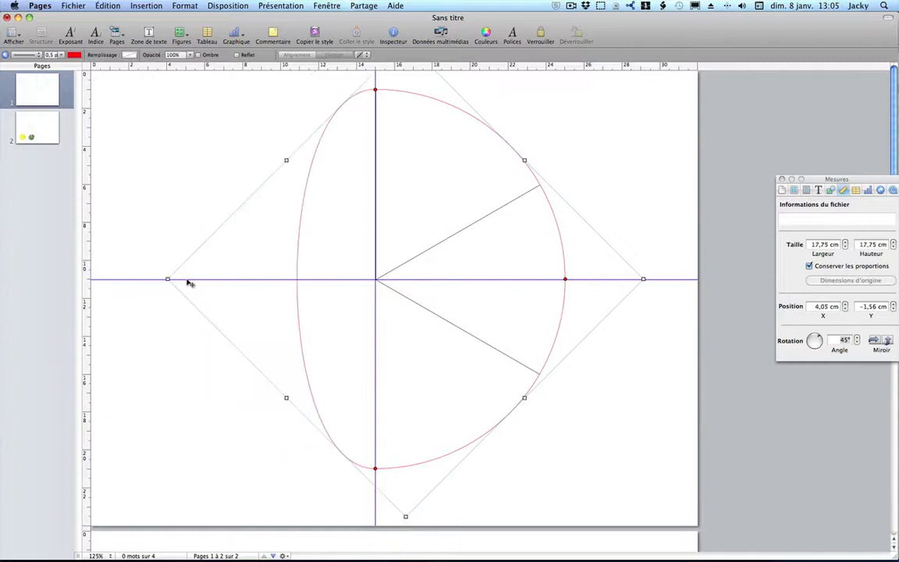
left_click(377, 93)
left_click_drag(271, 91, 376, 187)
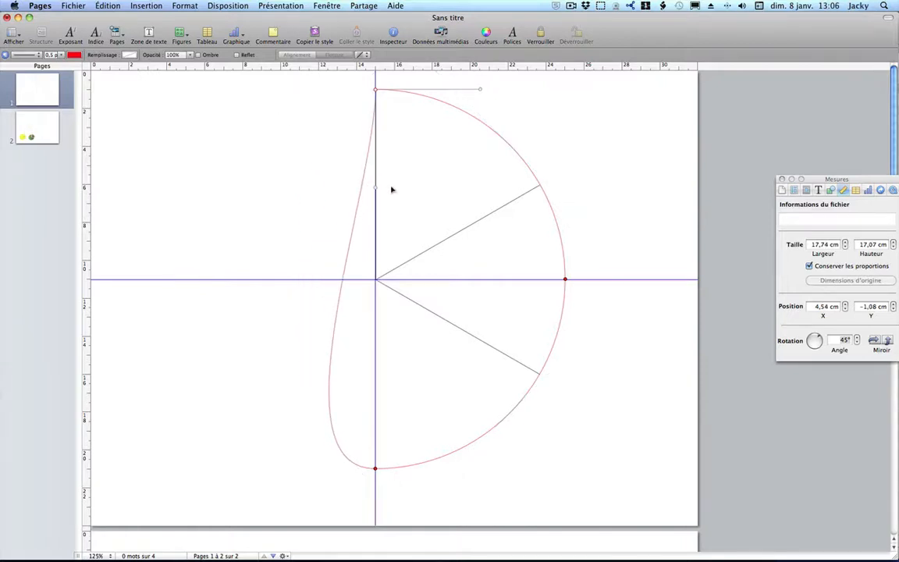
key("Return")
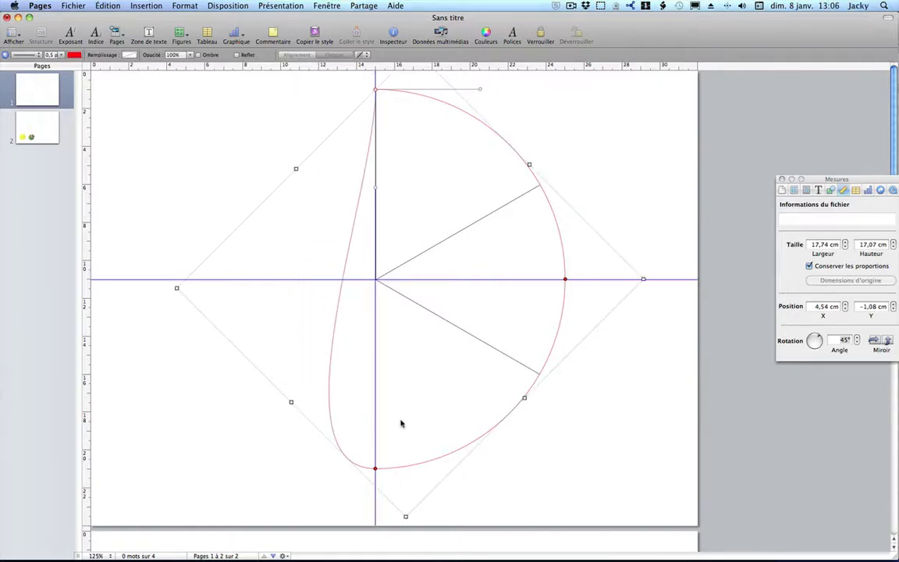
left_click(374, 468)
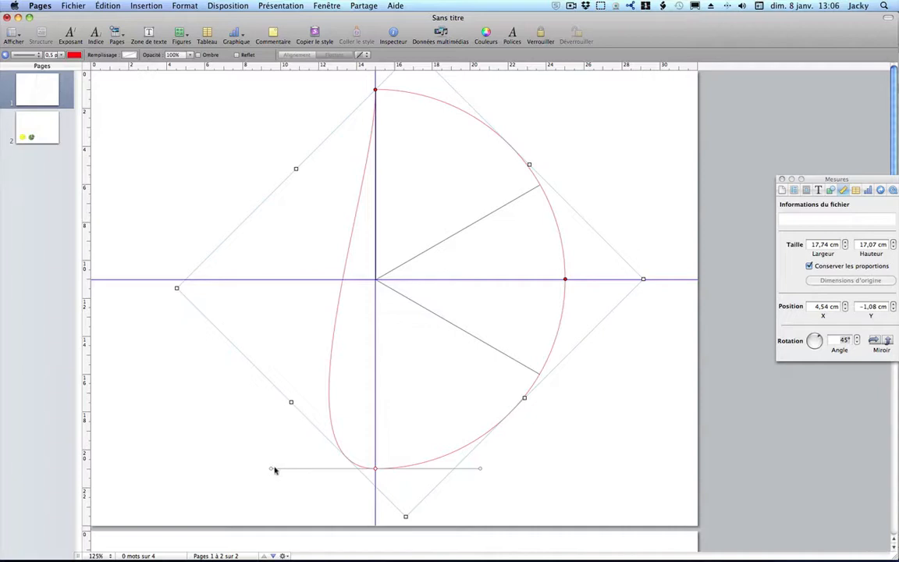
left_click_drag(271, 470, 375, 373)
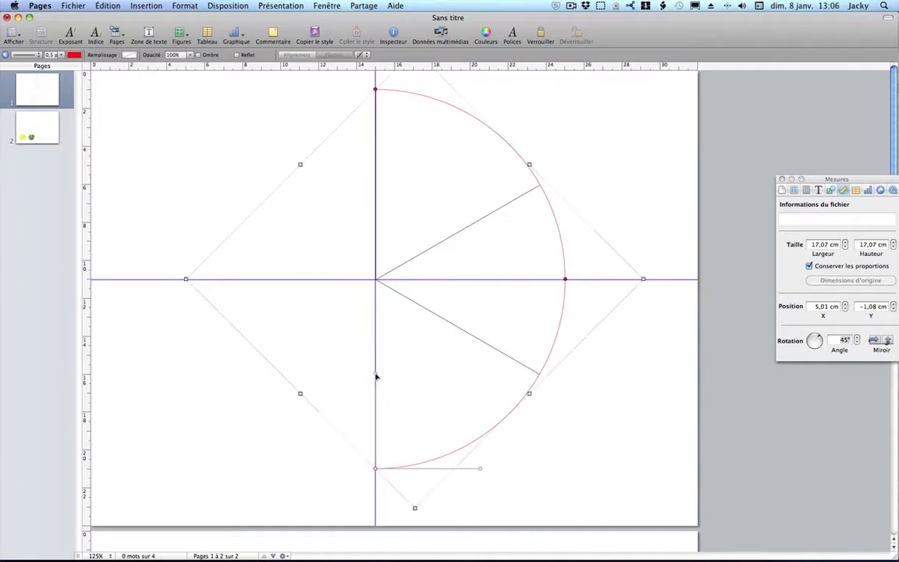
Step: Apply a radial advanced gradient fill to the half-disc, shift the gradient midpoint towards yellow, and move the shape to the page's left half
left_click_drag(560, 321, 635, 307)
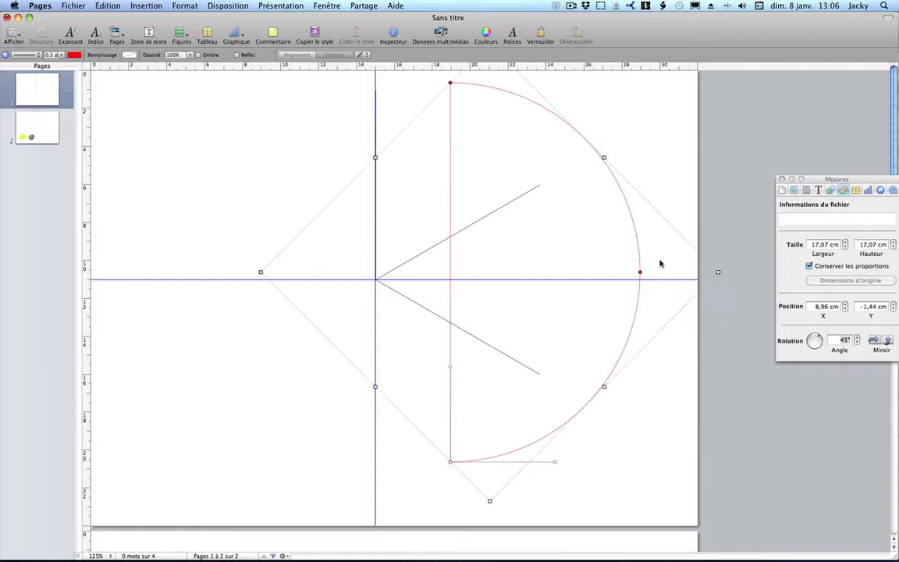
left_click(830, 190)
left_click(810, 220)
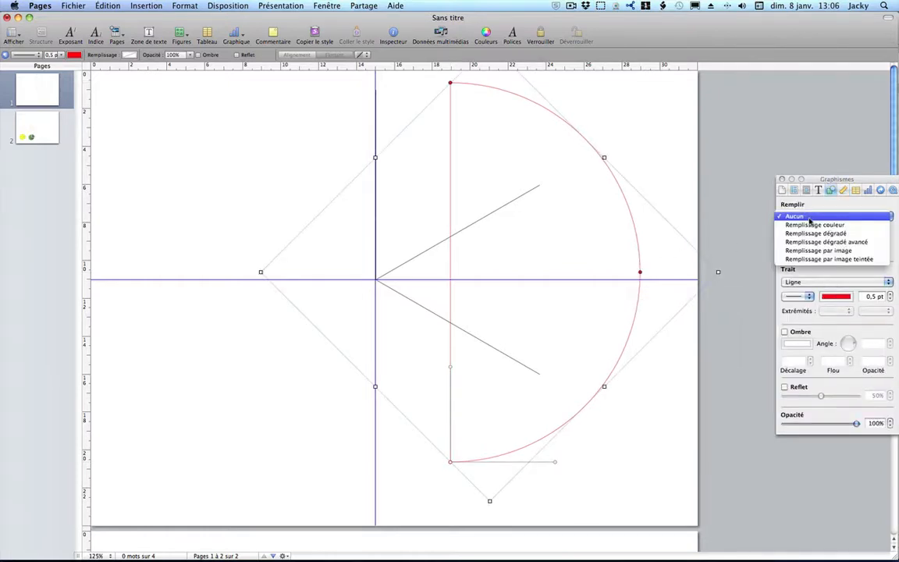
left_click(819, 242)
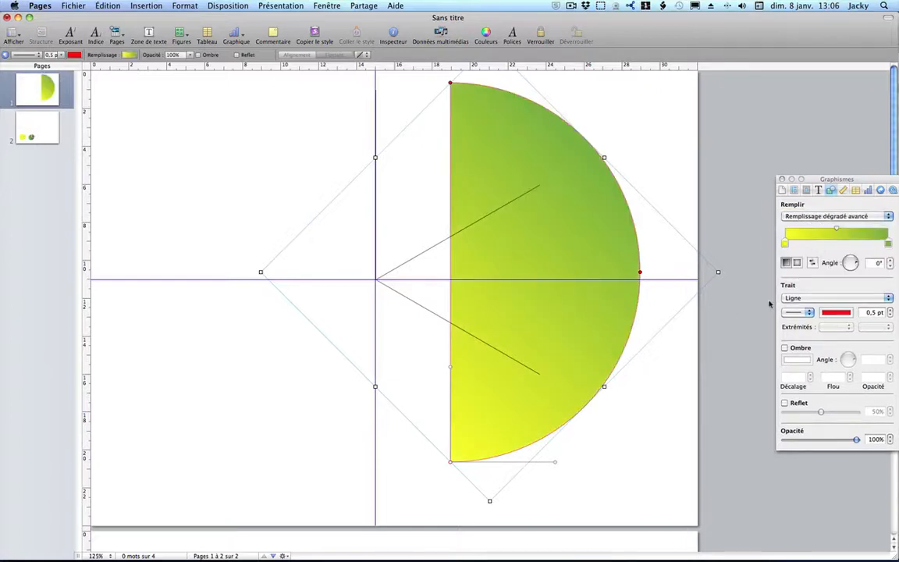
left_click_drag(835, 229, 823, 234)
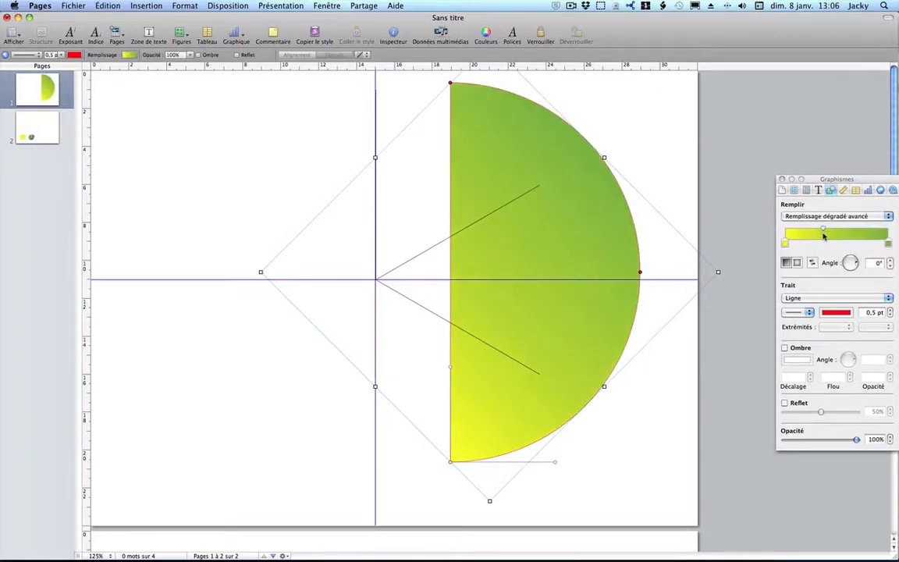
left_click(796, 263)
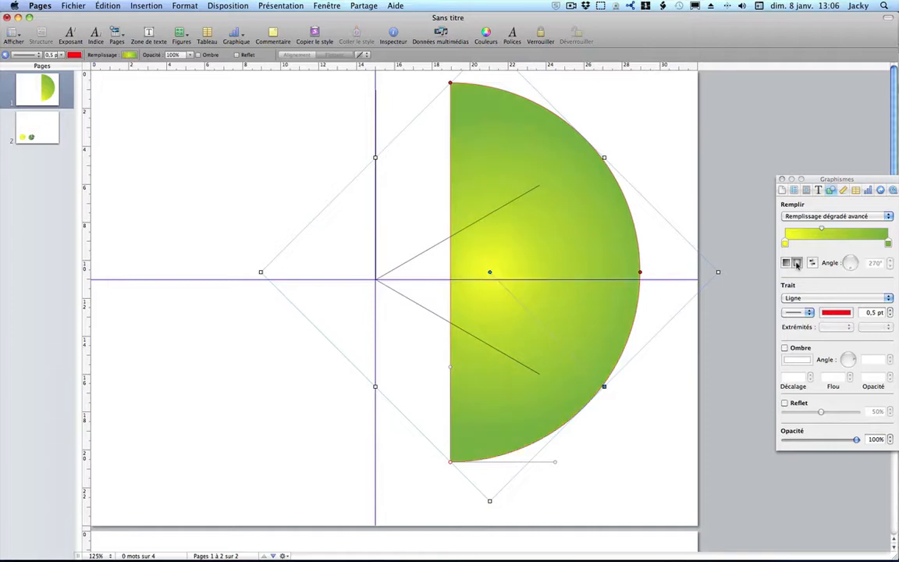
left_click_drag(616, 265, 319, 255)
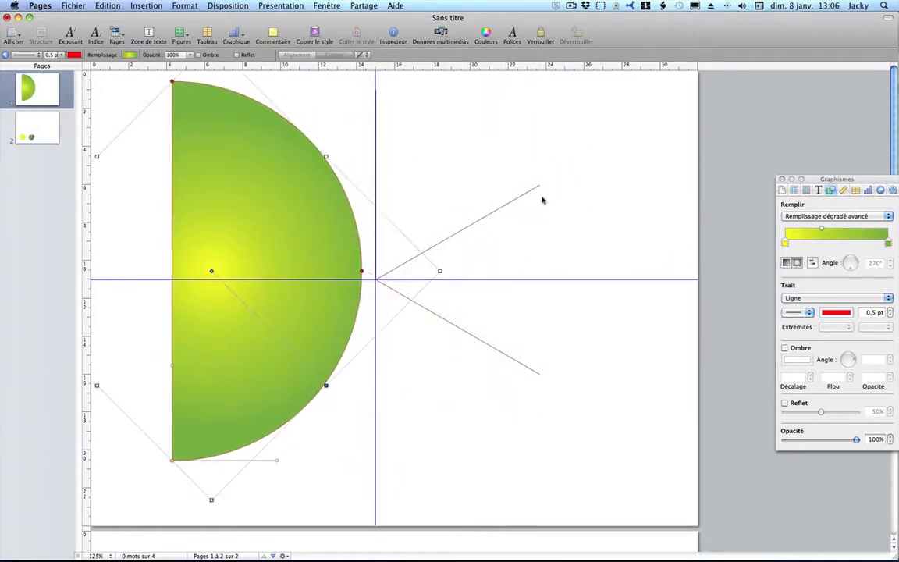
Step: Delete the two slanted radius lines to the right of the half-disc
left_click(620, 231)
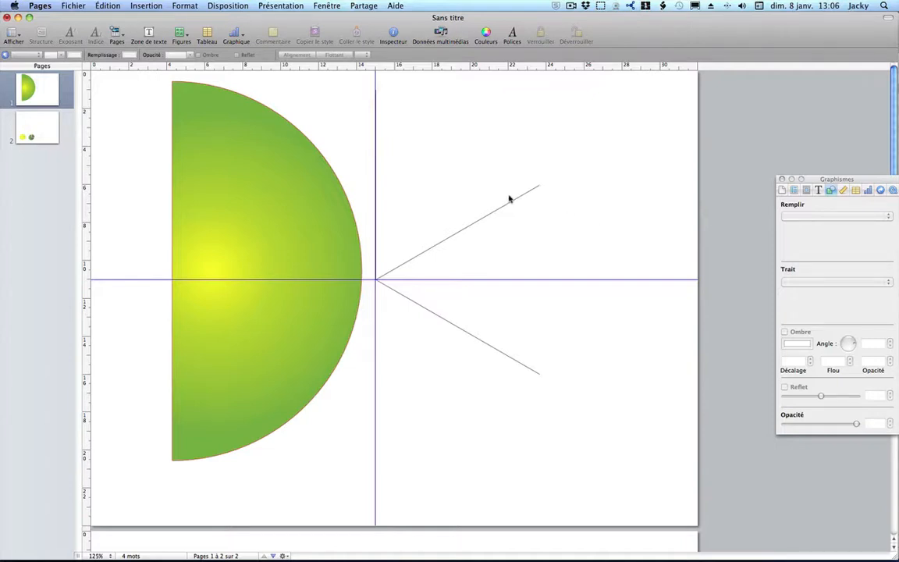
left_click(488, 219)
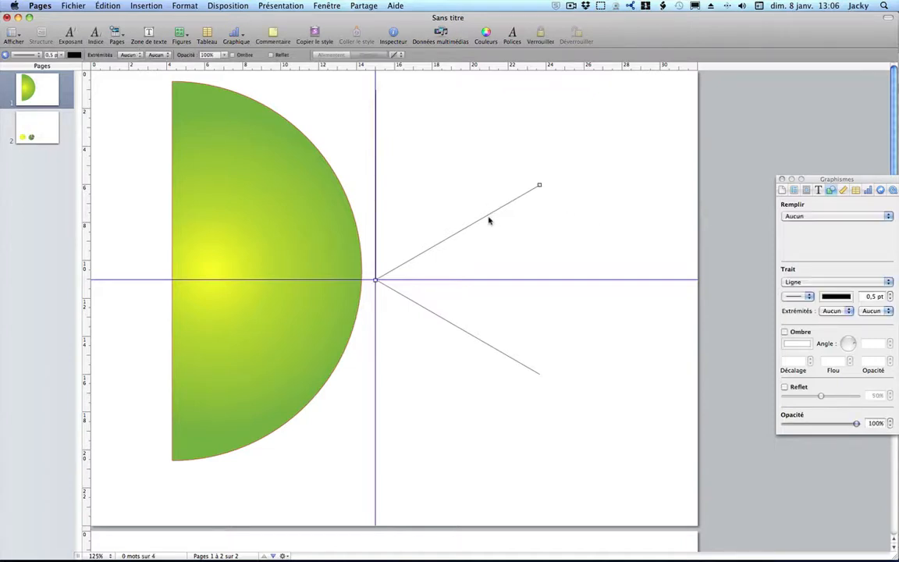
key("Delete")
key("Delete")
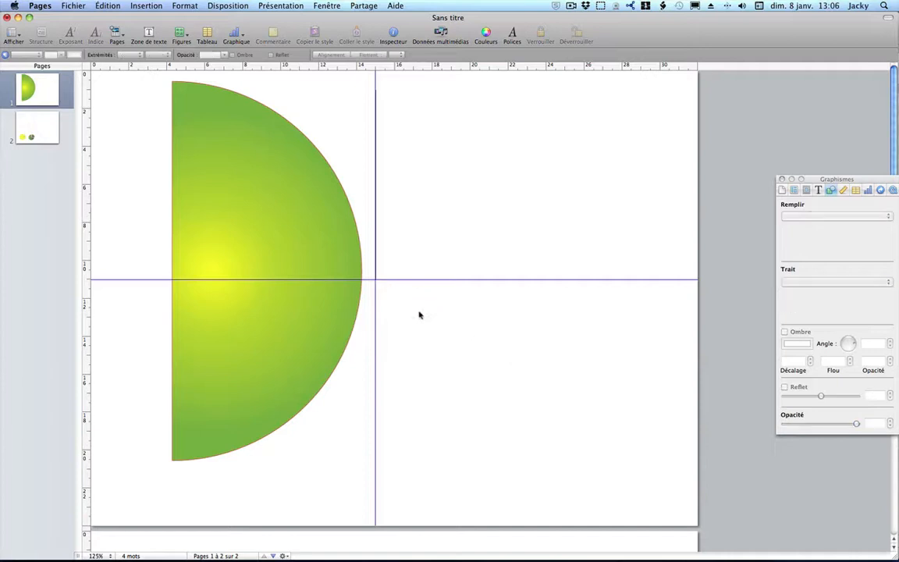
left_click(284, 424)
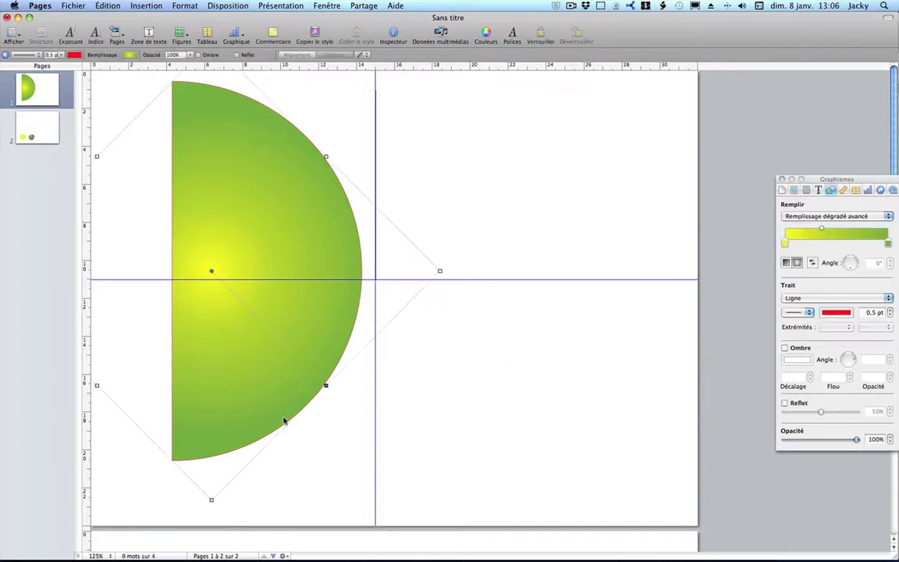
left_click(172, 463)
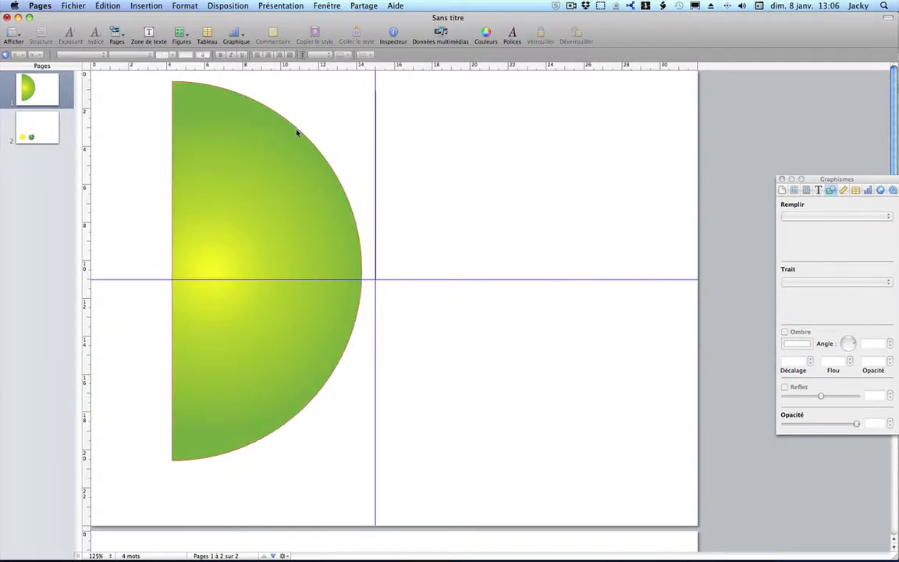
Step: Lengthen the curve handle of the half-disc's topmost point along the vertical diameter
left_click(301, 133)
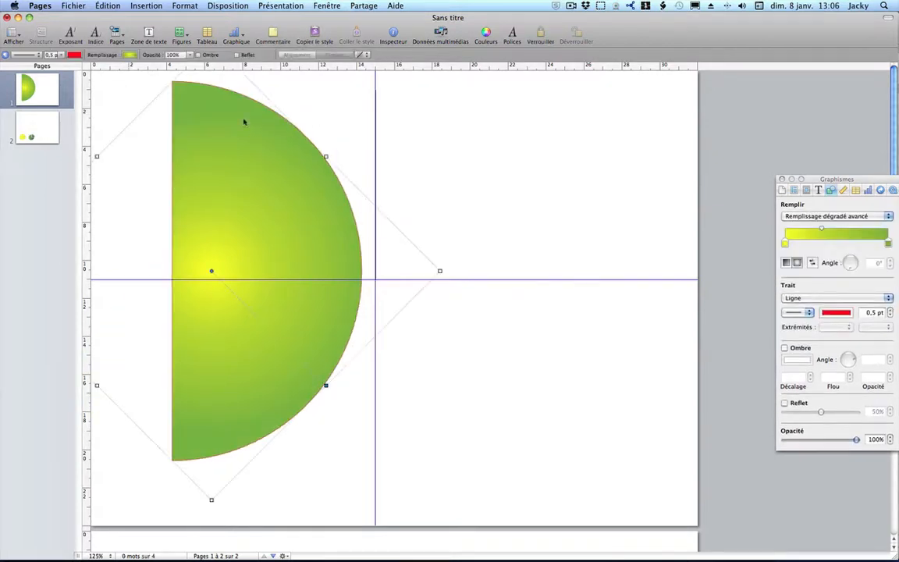
left_click(185, 86)
left_click(173, 82)
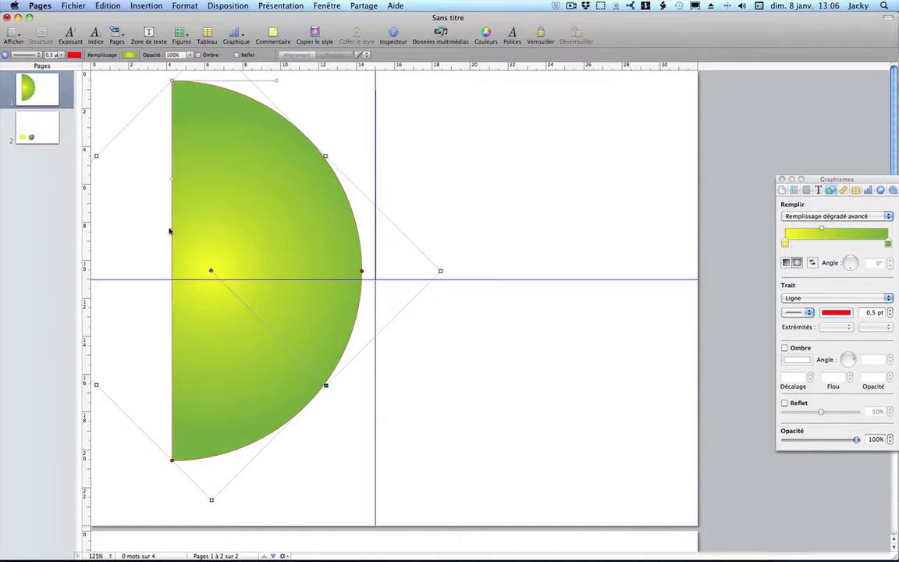
left_click(173, 181)
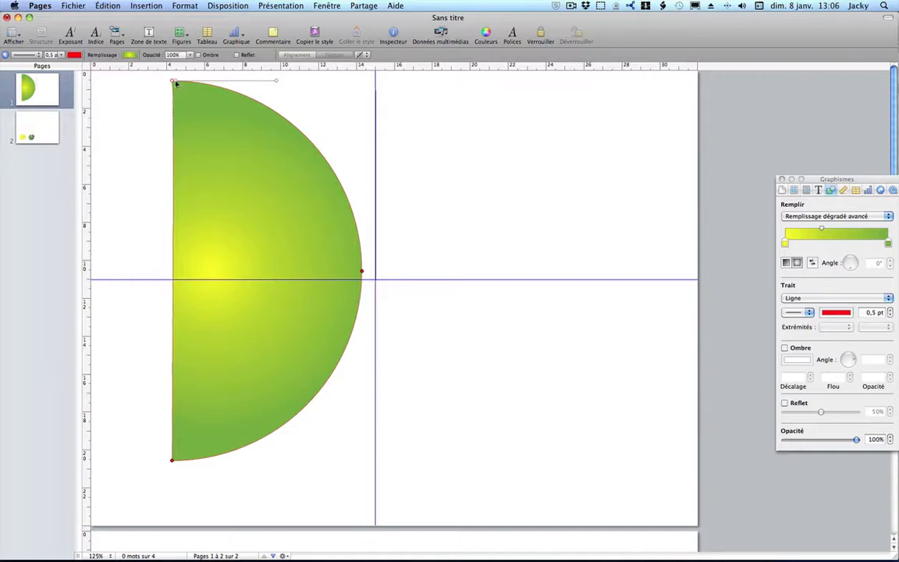
left_click(171, 222)
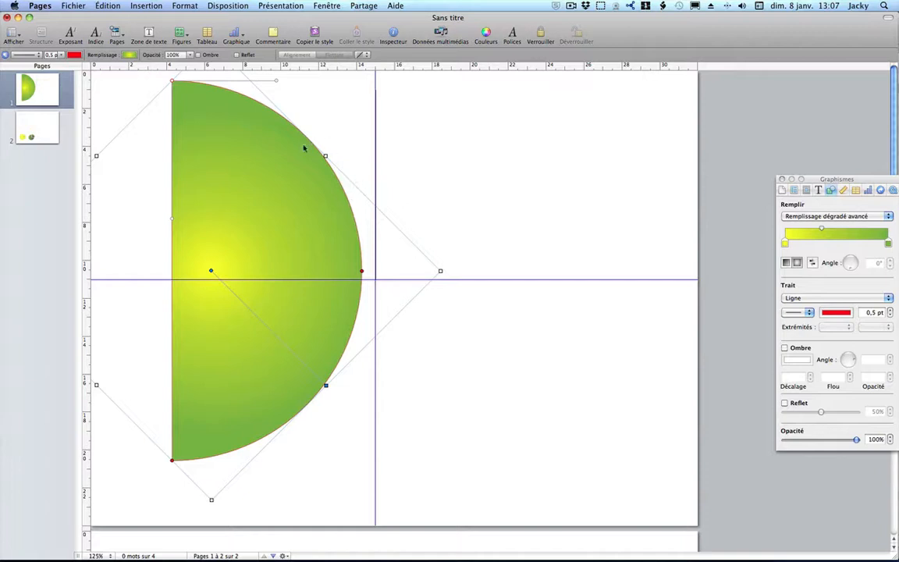
Step: Delete the half-disc's topmost point and remove the remaining shape from the page
key("super+z")
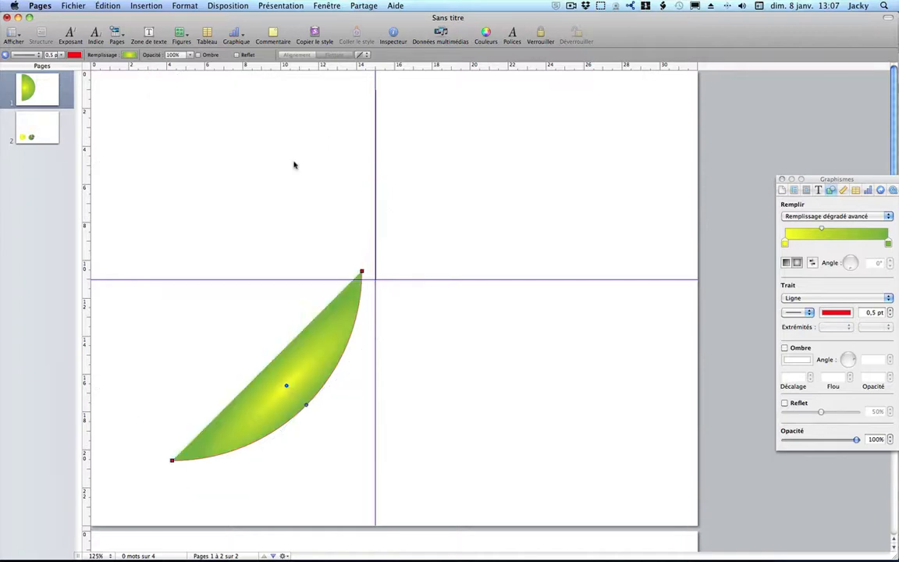
key("super+z")
key("super+z")
key("super+z")
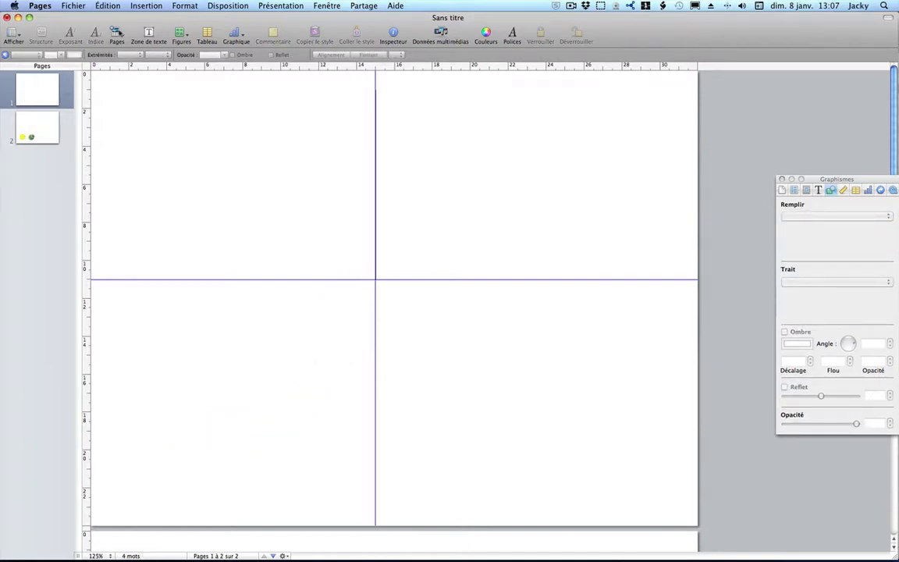
Step: Open a document from the Biblio Figures template, examine its ready-made sector shapes, and close it
left_click(66, 5)
left_click(110, 30)
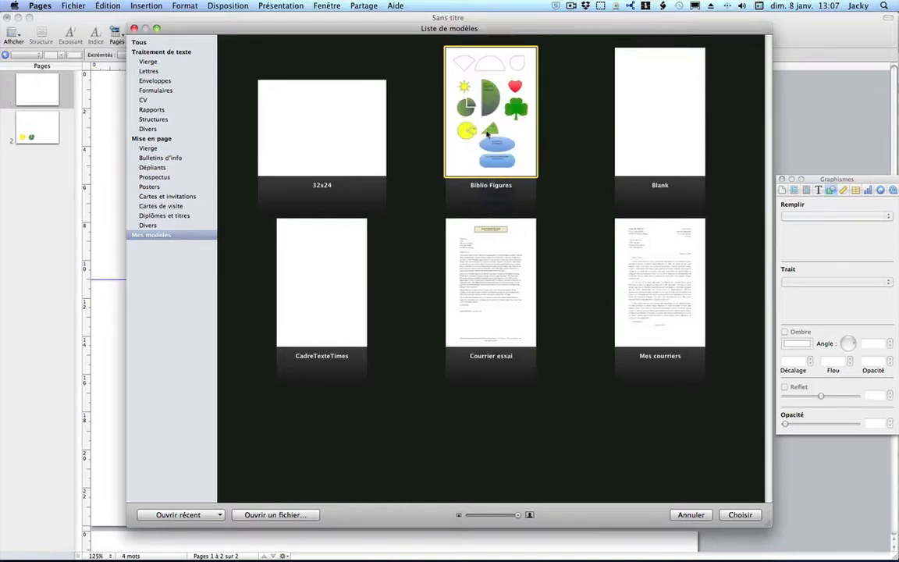
double_click(487, 134)
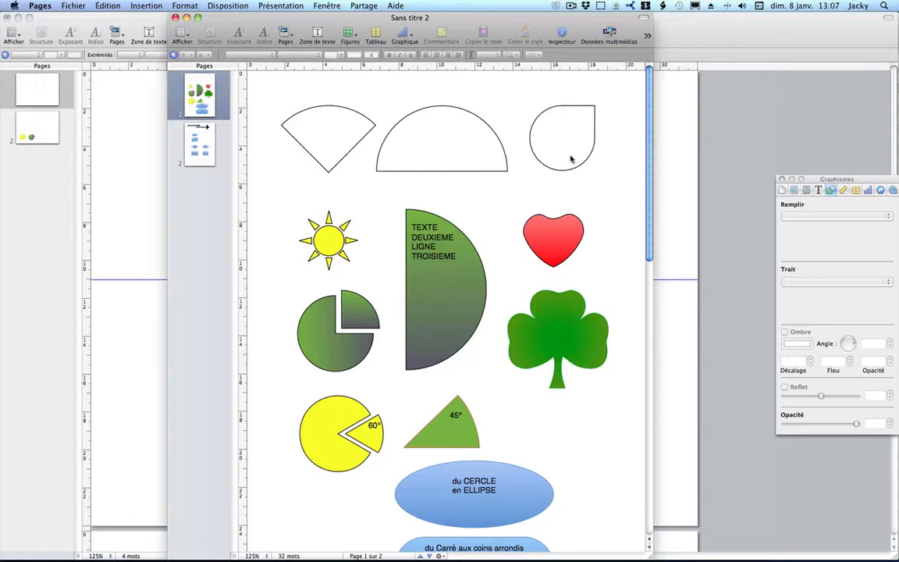
left_click(176, 17)
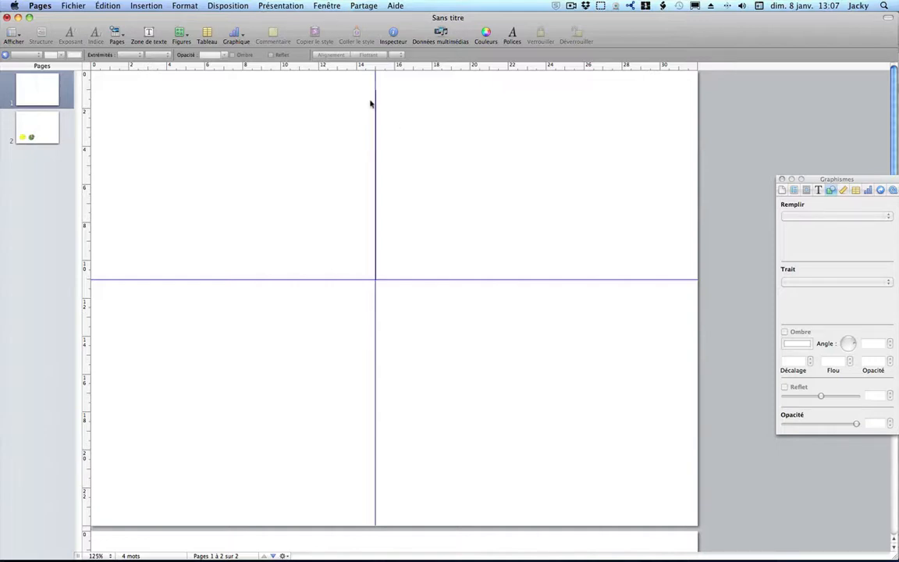
Step: Delete the leftover vertical radius line above the guides' crossing and insert a 2D pie chart
left_click_drag(367, 86, 412, 308)
left_click(413, 308)
left_click(239, 35)
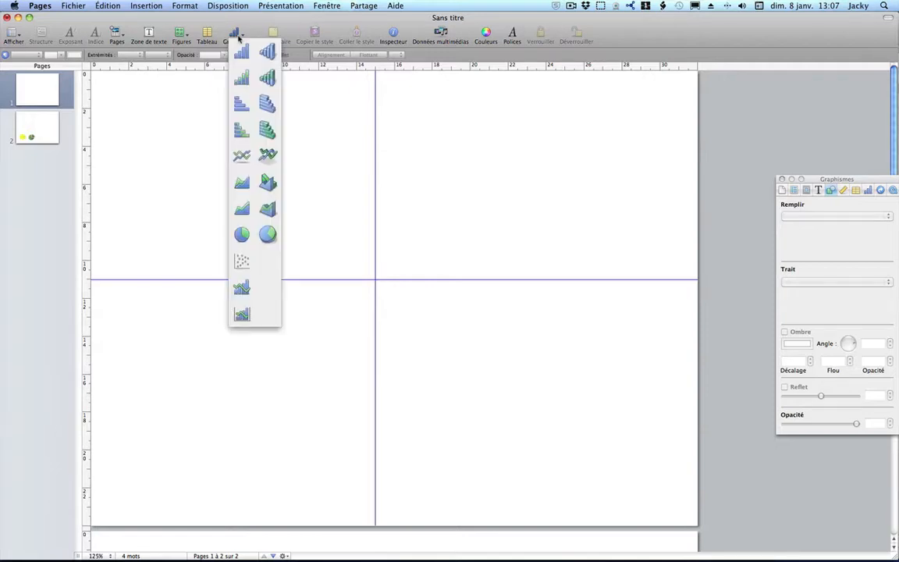
left_click(242, 235)
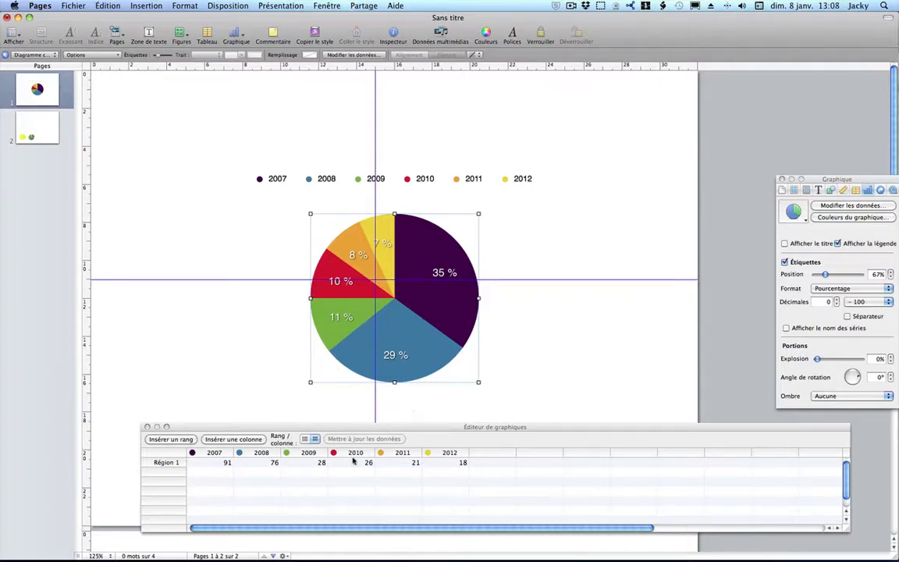
Step: Rename the pie chart's data columns from 2007 through 2012 as 1, 2, 3, 4, 5 and 6
left_click(217, 456)
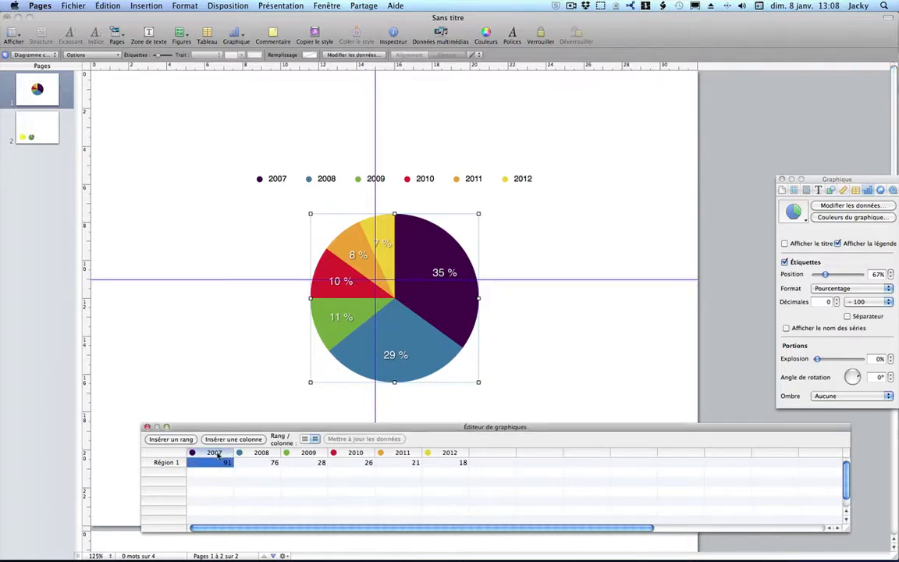
double_click(217, 454)
type("1")
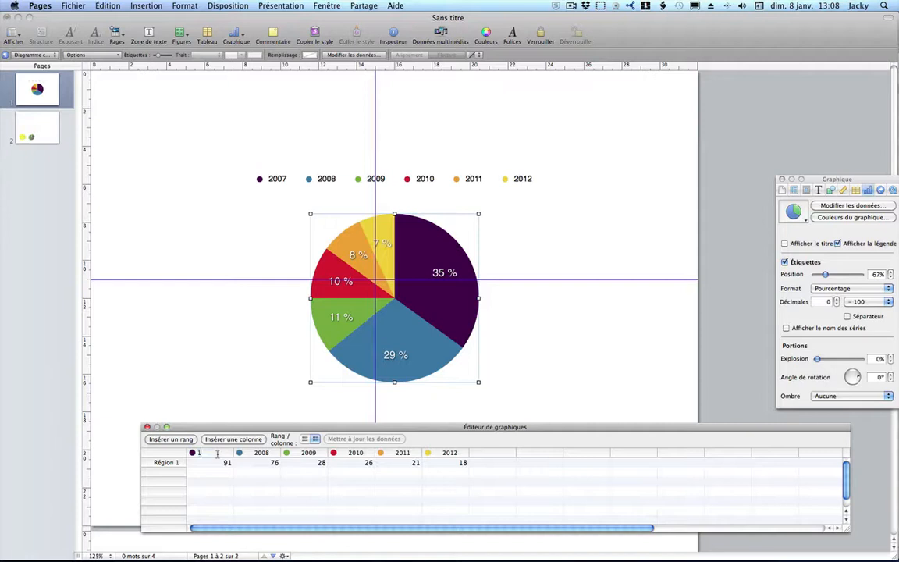
key("Tab")
type("2")
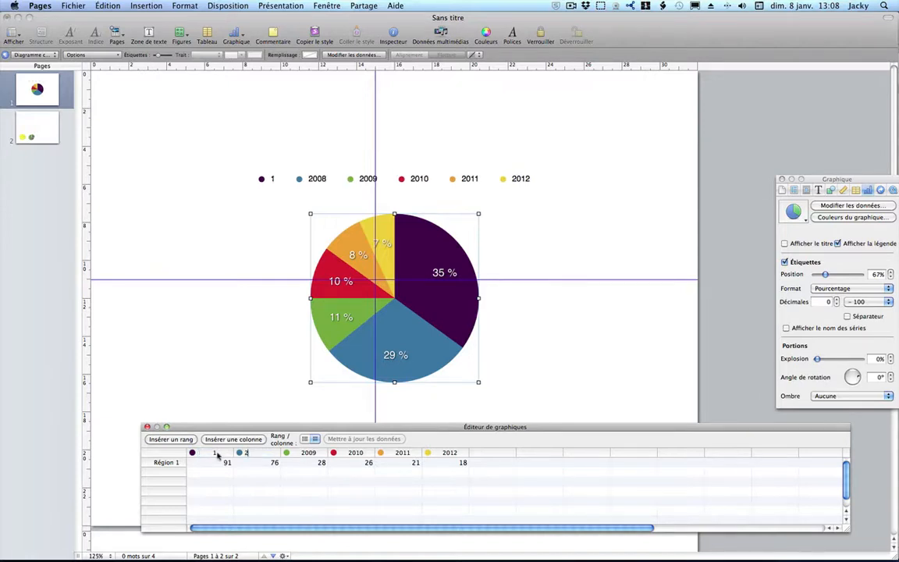
key("Tab")
type("3")
key("Tab")
type("4")
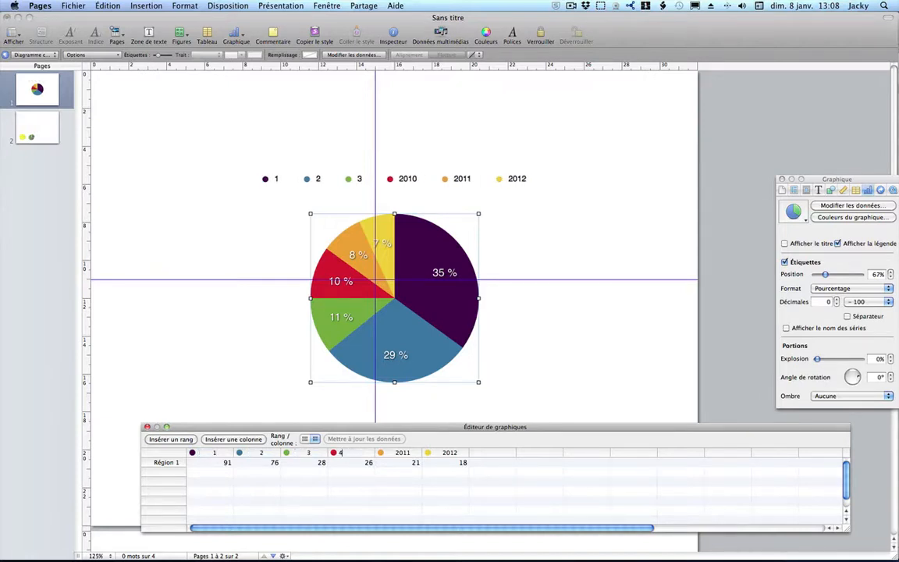
key("Tab")
type("5")
key("Tab")
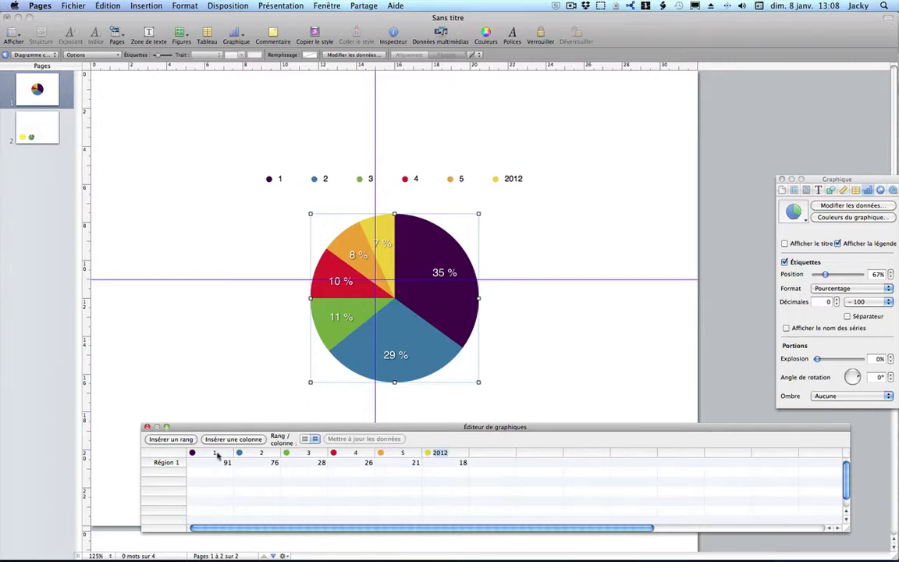
type("6")
Step: Set the Région 1 values of columns 1 to 4 to 1 and empty those of columns 5 and 6
left_click(207, 464)
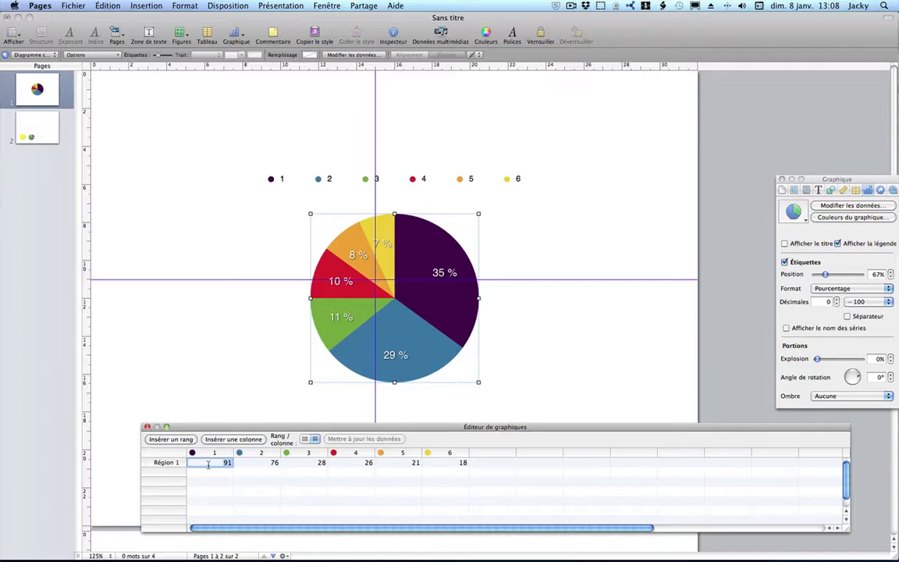
left_click(262, 462)
type("1")
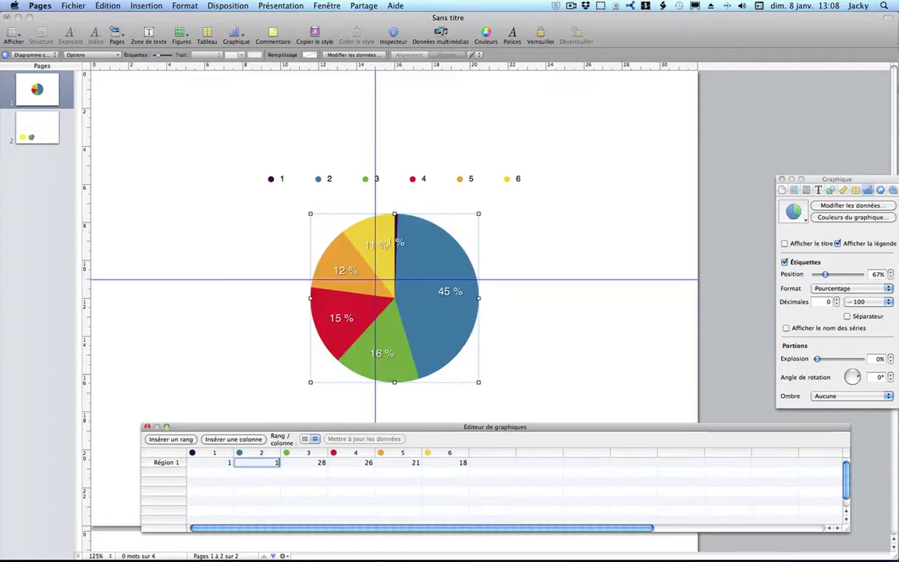
key("Tab")
type("1")
key("Tab")
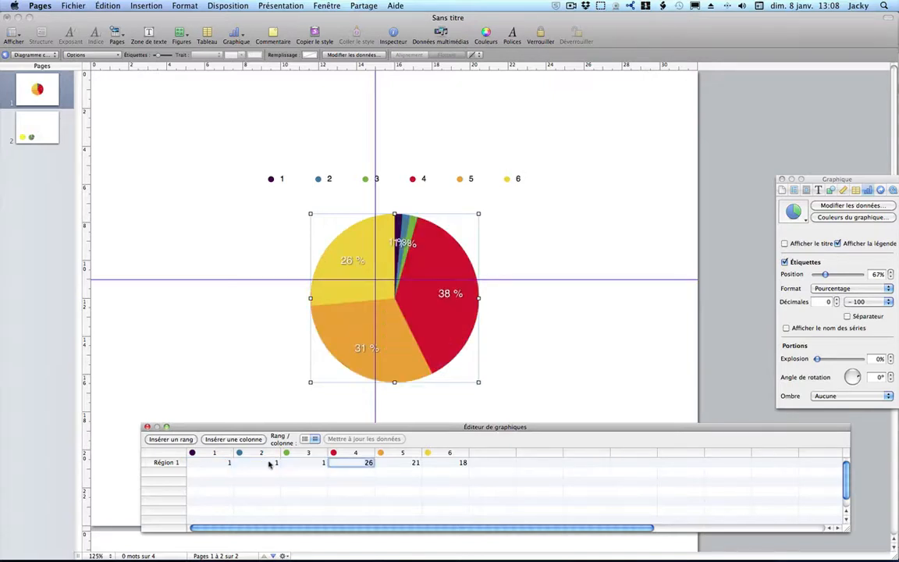
type("1")
key("Tab")
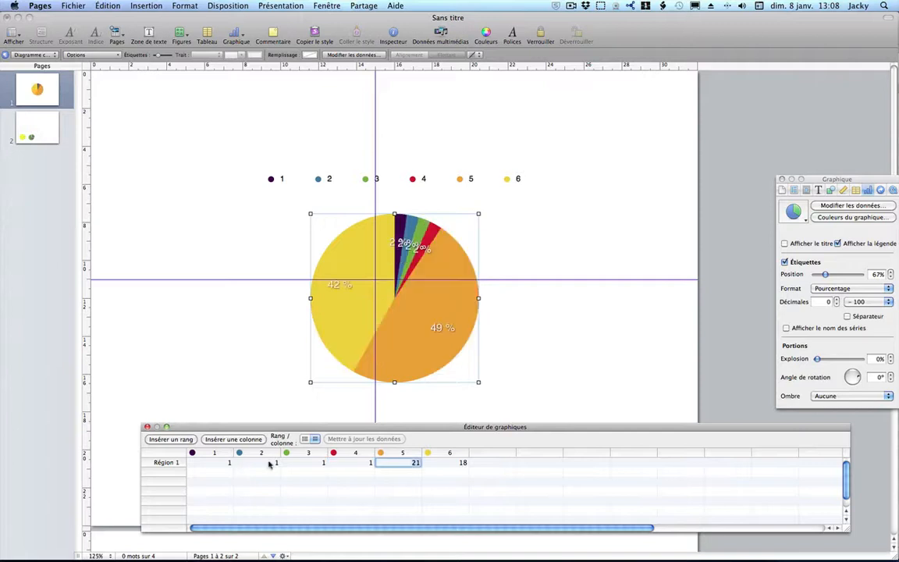
type("1")
key("Tab")
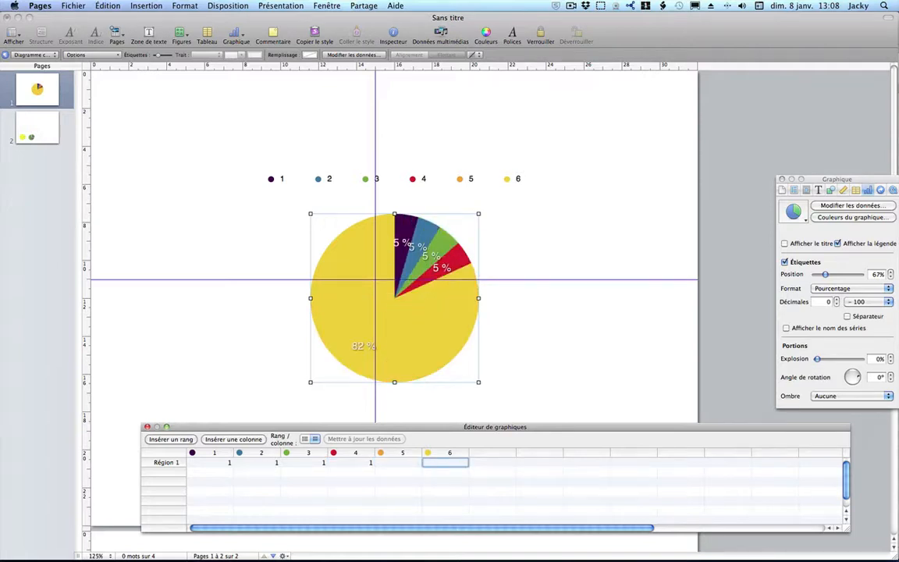
key("Return")
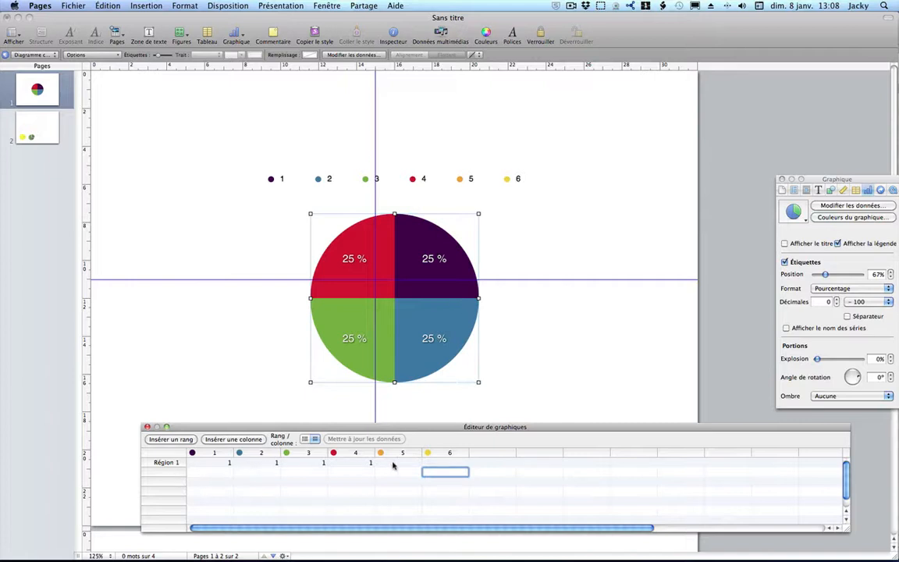
Step: Centre the pie chart on the crossing of the two guides and delete its legend
left_click_drag(458, 334, 438, 315)
left_click(507, 180)
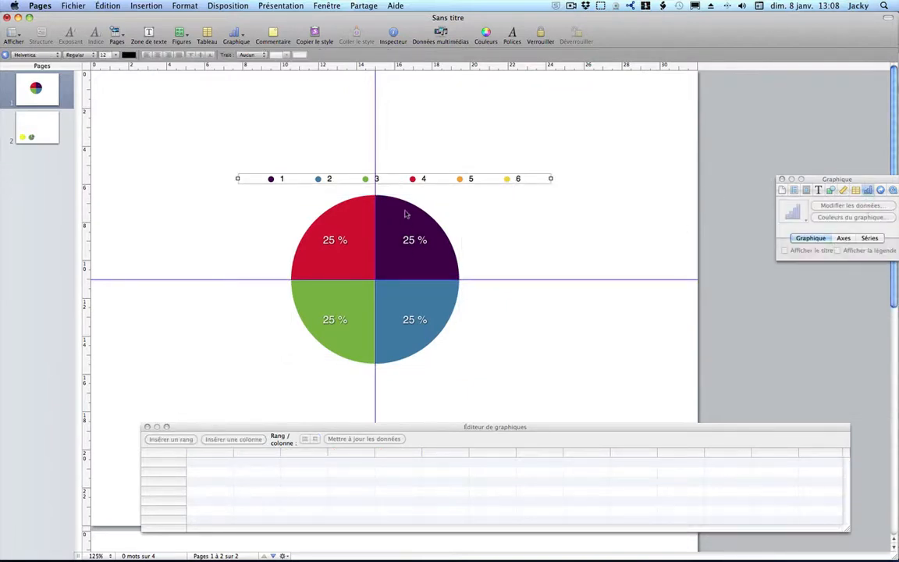
key("Delete")
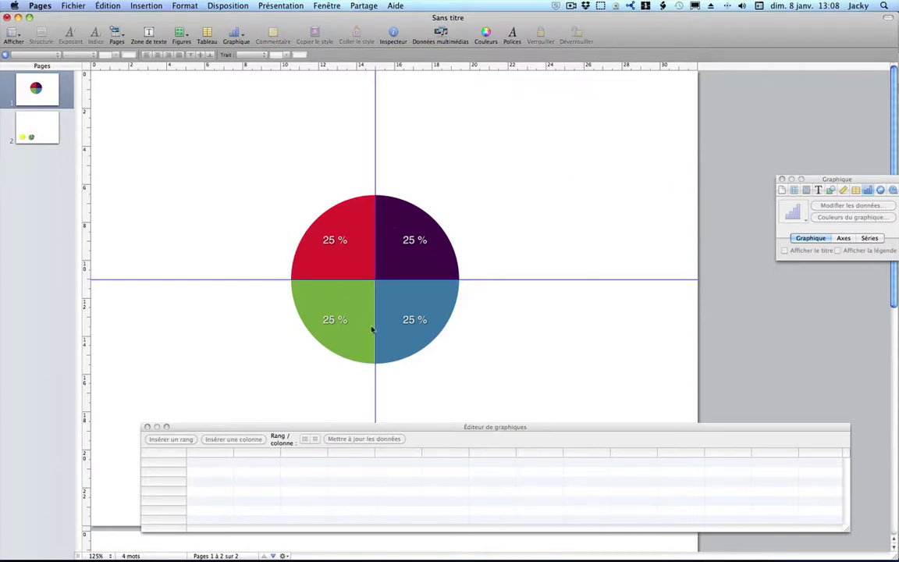
Step: Hide the percentage labels on all four slices of the pie chart
left_click(409, 265)
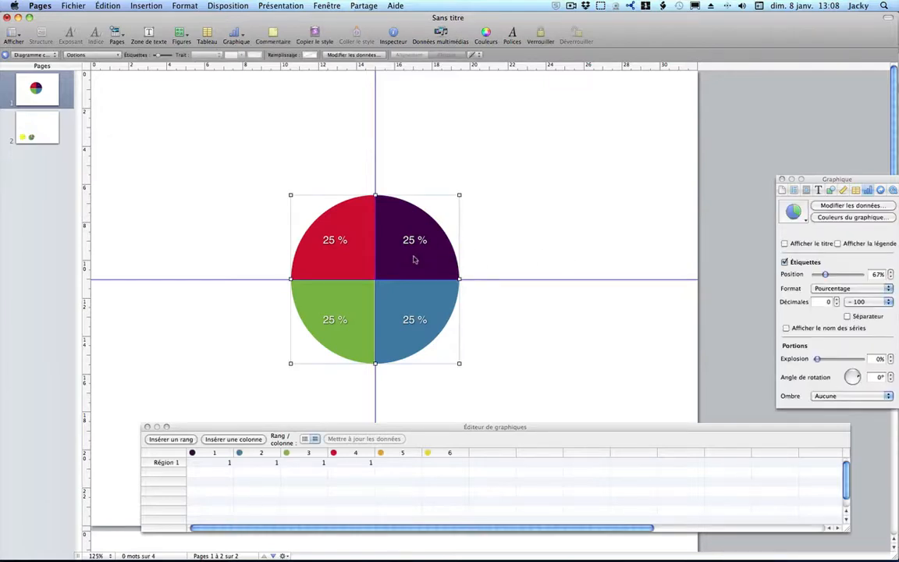
left_click_drag(415, 259, 410, 261)
left_click(421, 317)
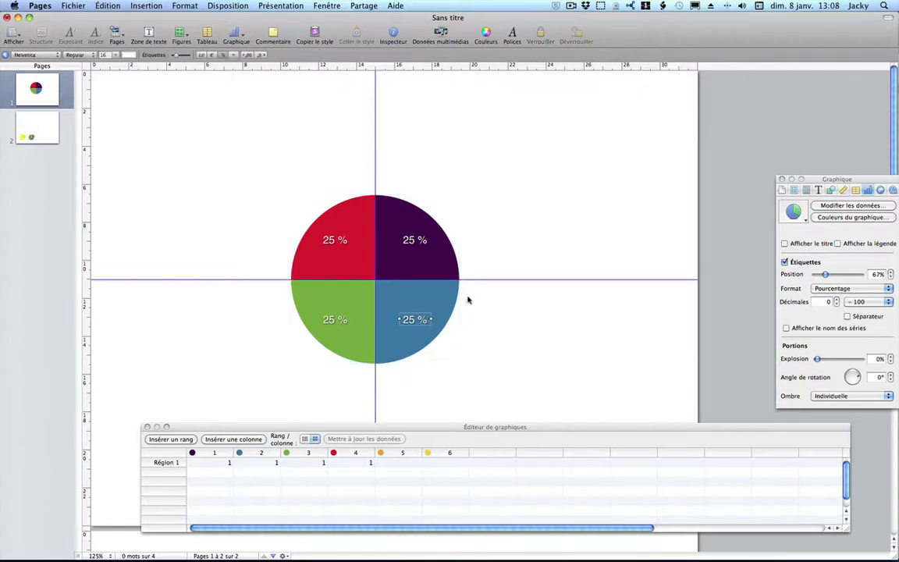
left_click(784, 263)
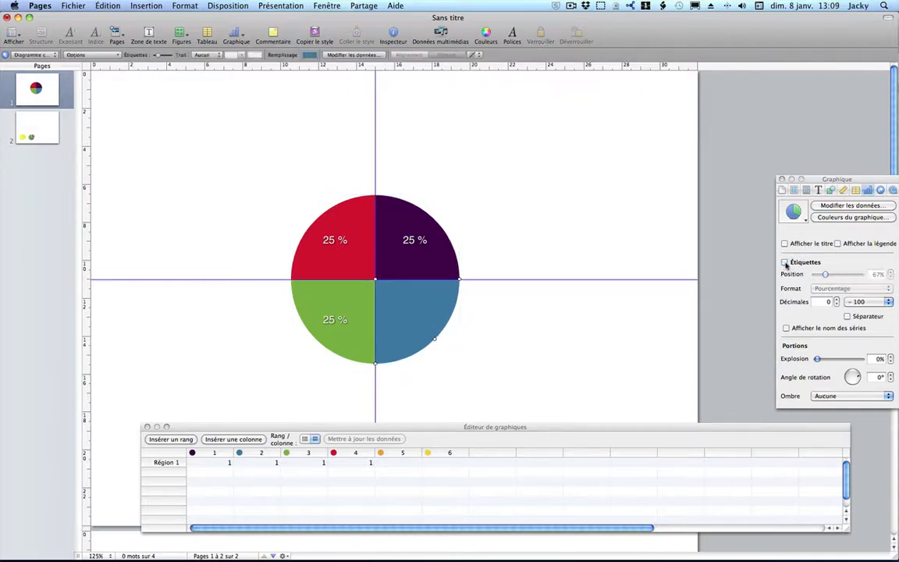
left_click(411, 257)
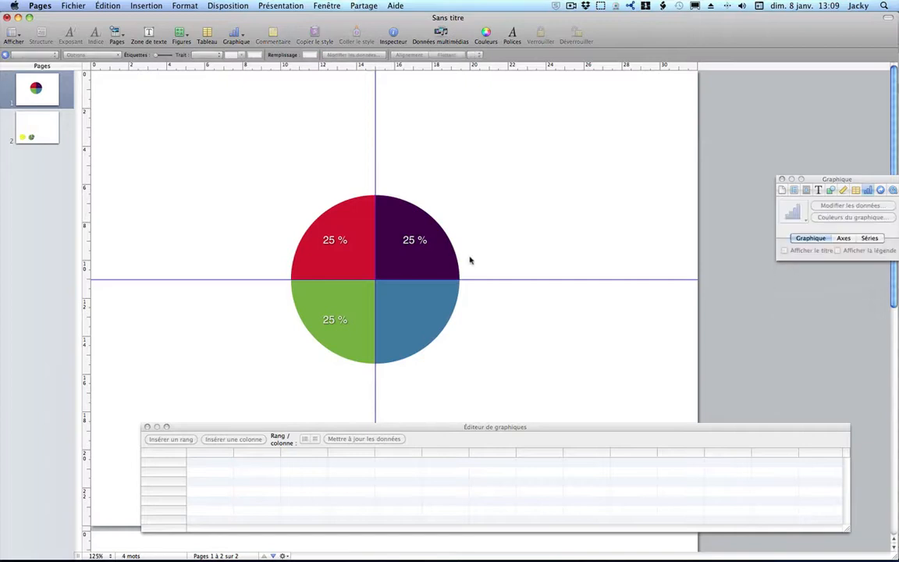
left_click(784, 262)
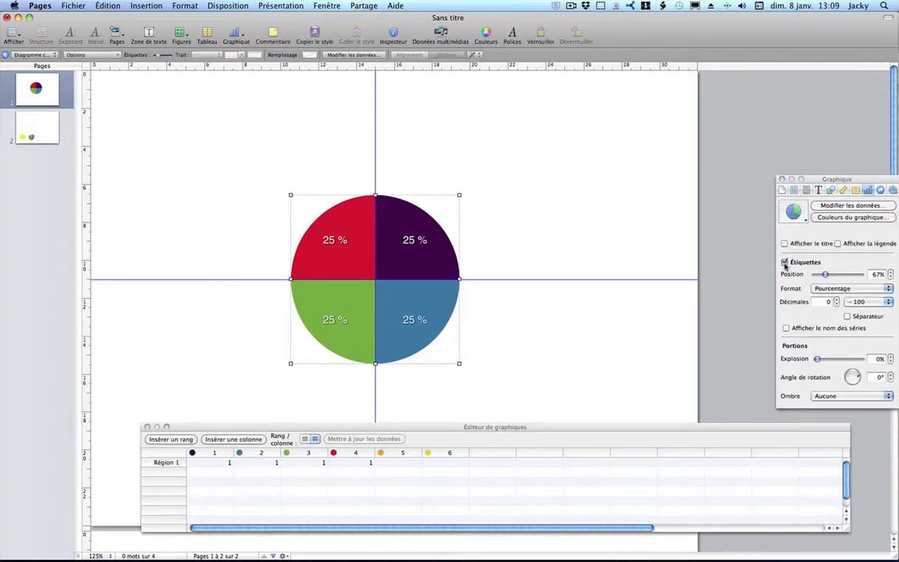
key("super+z")
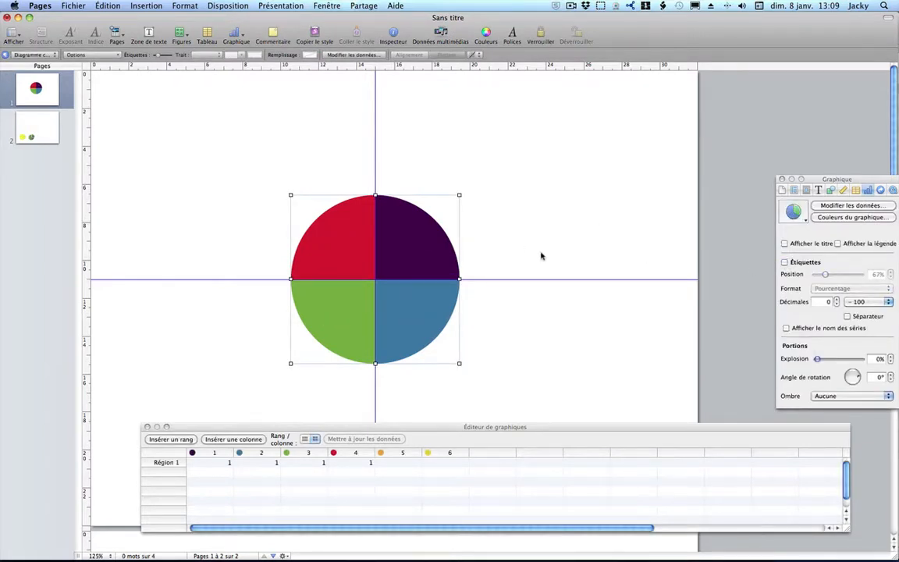
Step: Fill the chart's blue lower-right slice with light cyan and its red upper-left slice with the Saumon crayon colour
left_click(396, 330)
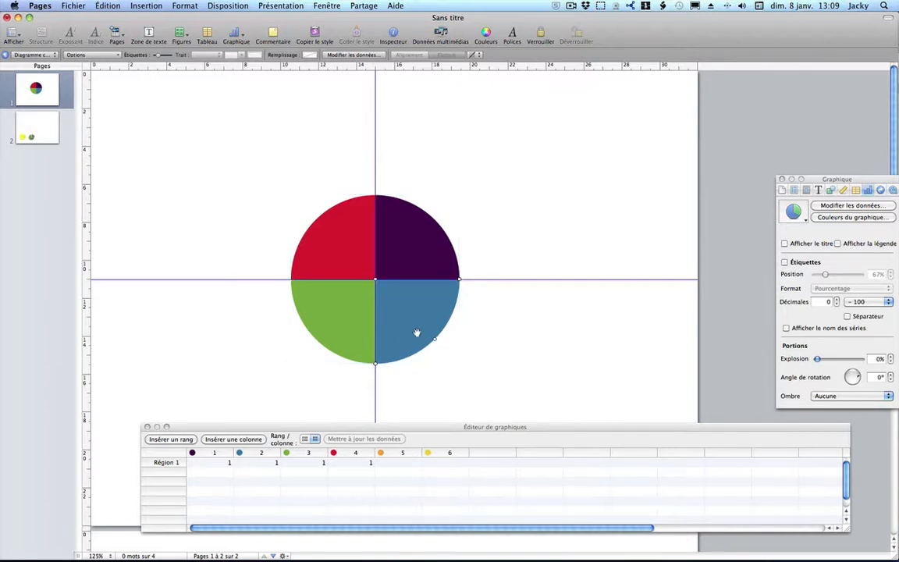
left_click(831, 190)
left_click(805, 231)
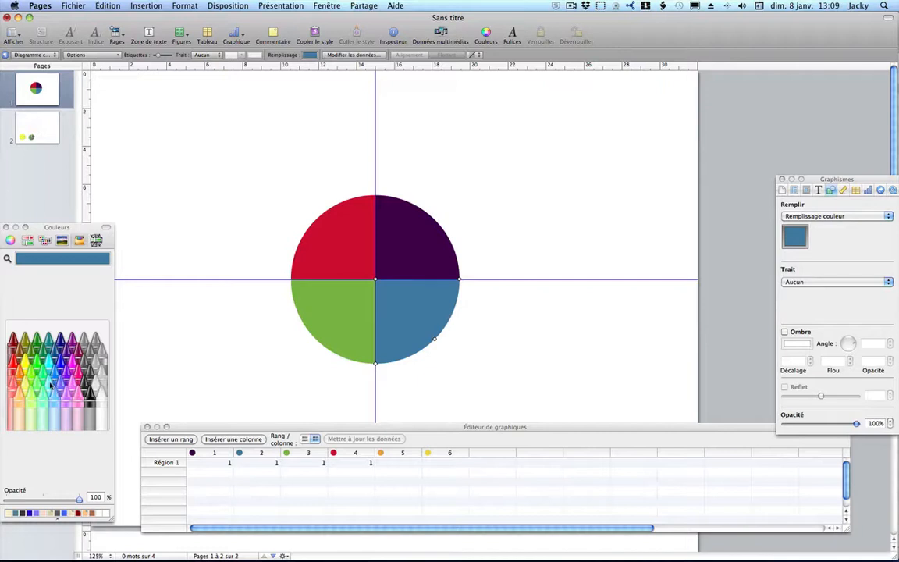
left_click(47, 348)
left_click(342, 251)
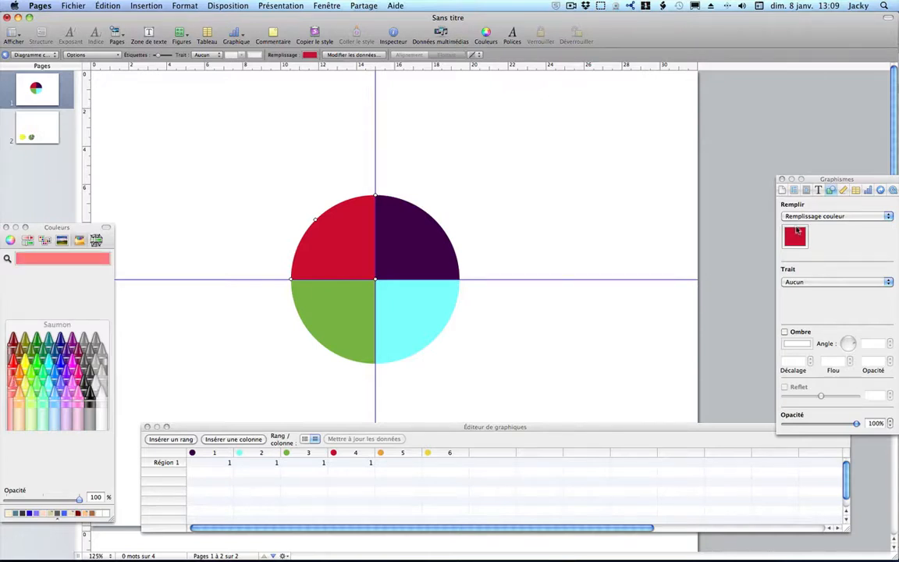
left_click(15, 347)
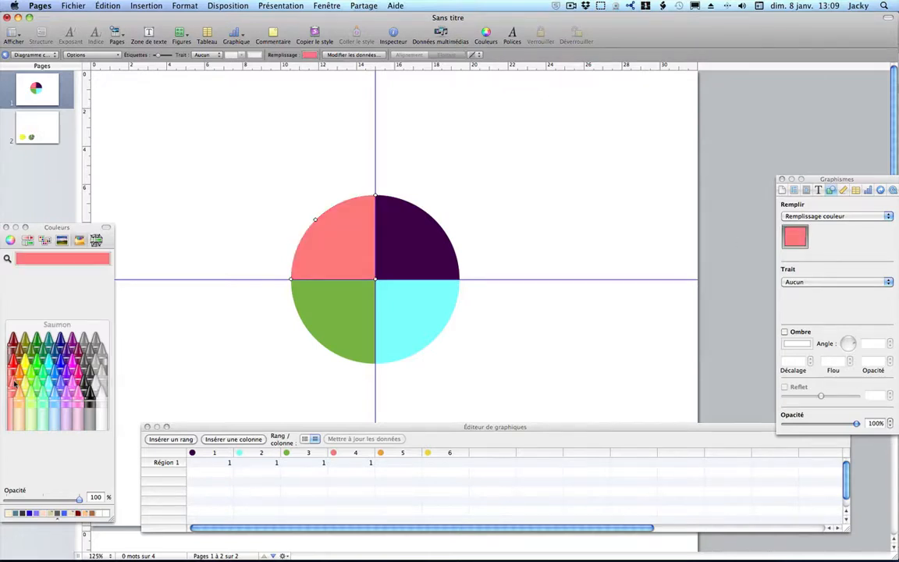
left_click(503, 271)
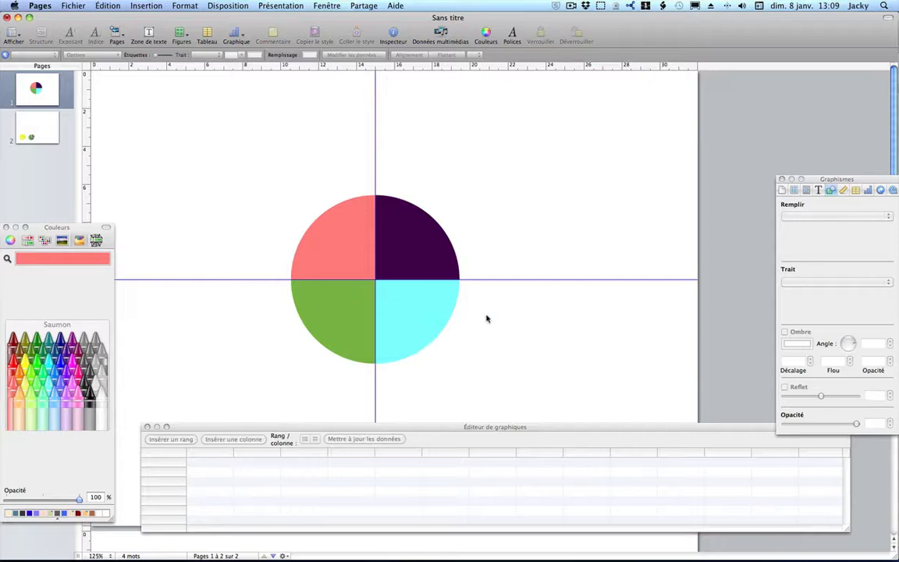
Step: Pull the dark purple slice slightly out of the pie and return its explosion to 0%
left_click(401, 255)
left_click(401, 252)
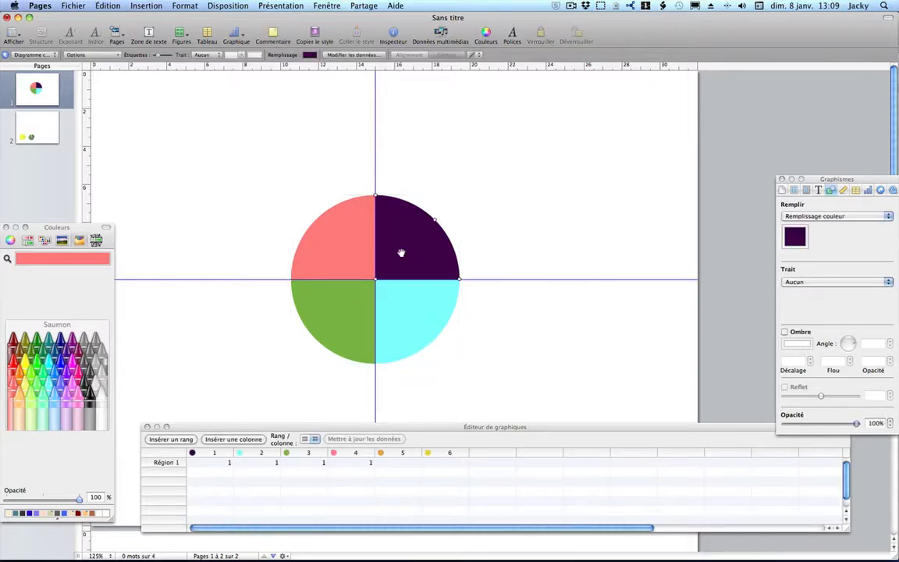
left_click_drag(401, 253, 408, 252)
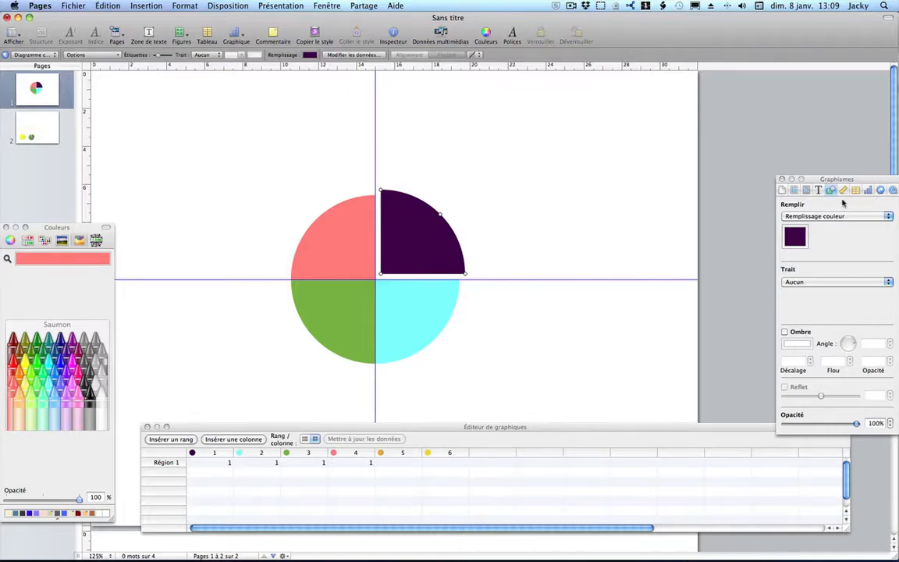
left_click(866, 191)
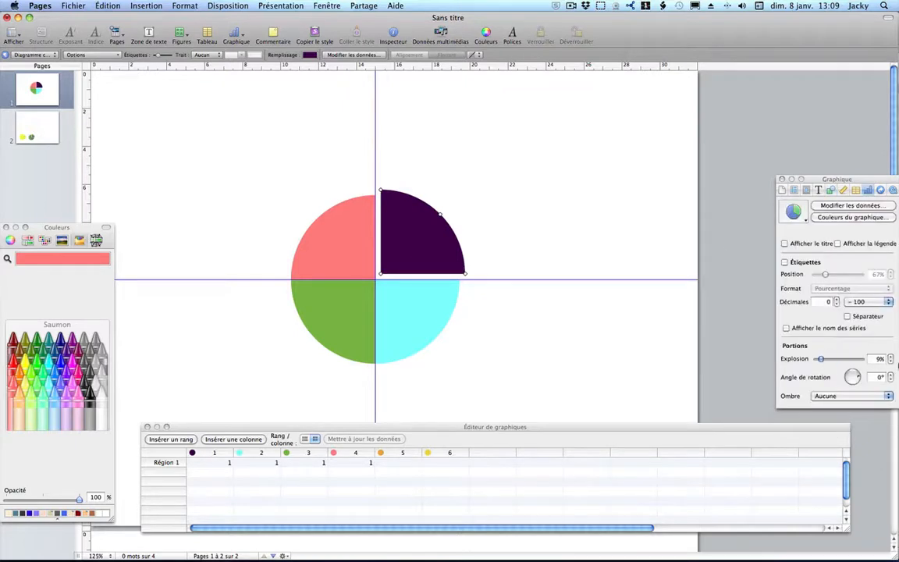
left_click_drag(401, 260, 426, 255)
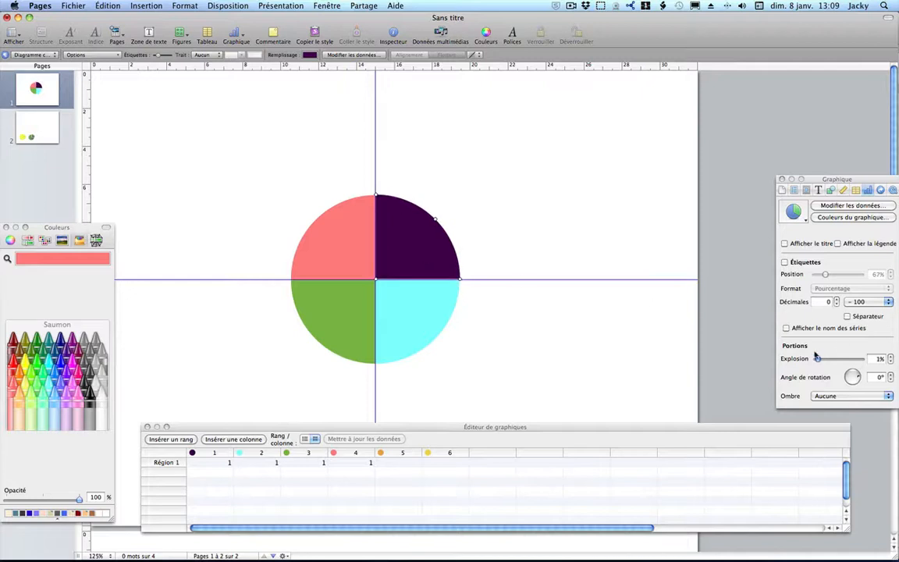
left_click_drag(819, 359, 815, 359)
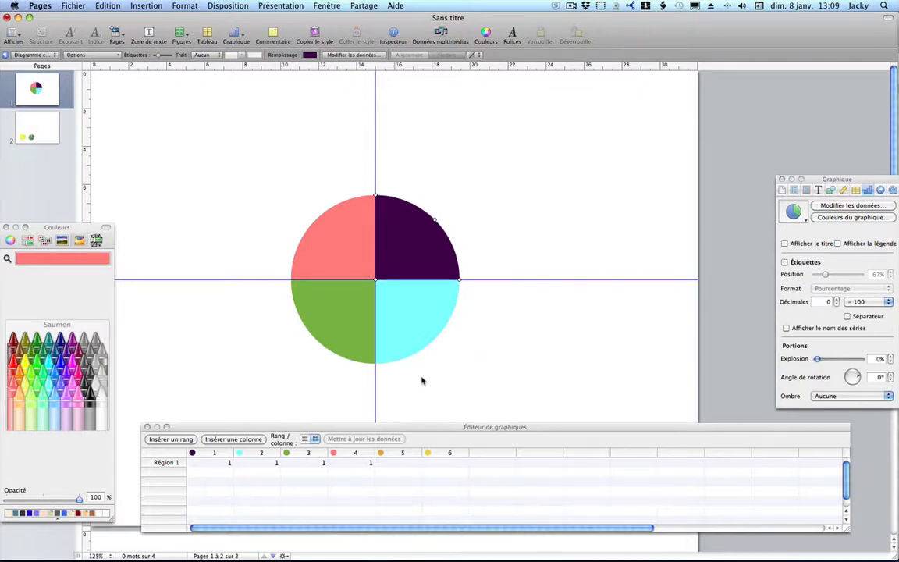
left_click(472, 390)
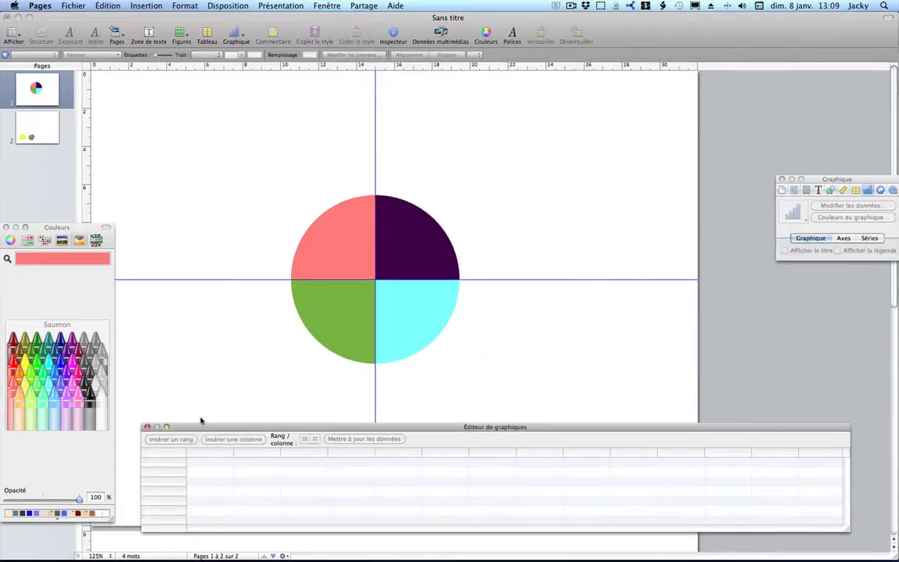
Step: Set the Région 1 values of columns 5 and 6 to 1 so the pie has six equal slices
left_click(391, 334)
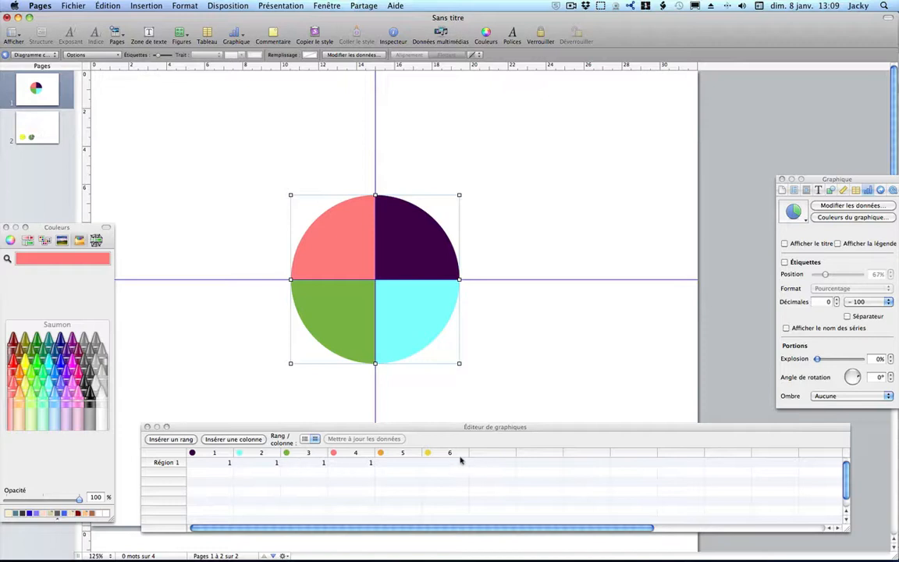
left_click(414, 464)
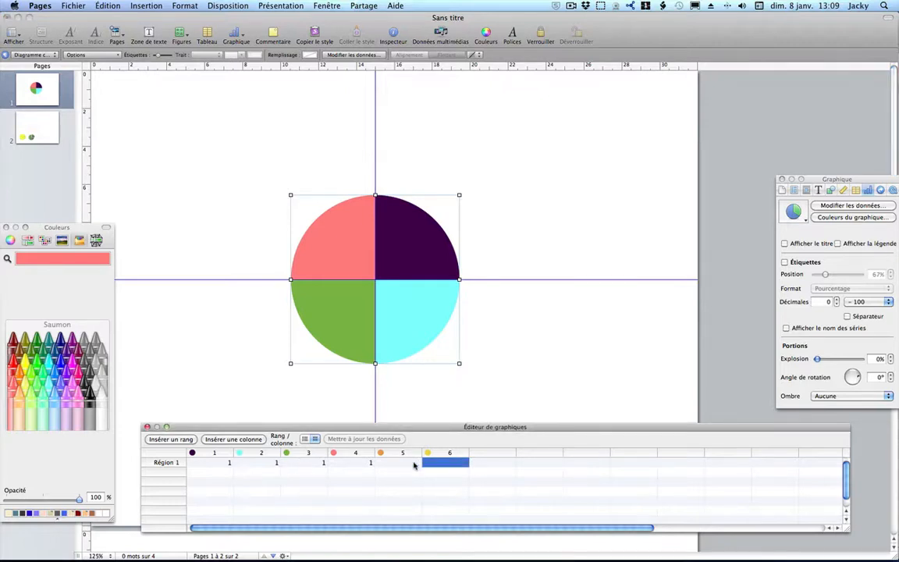
double_click(396, 464)
key("Tab")
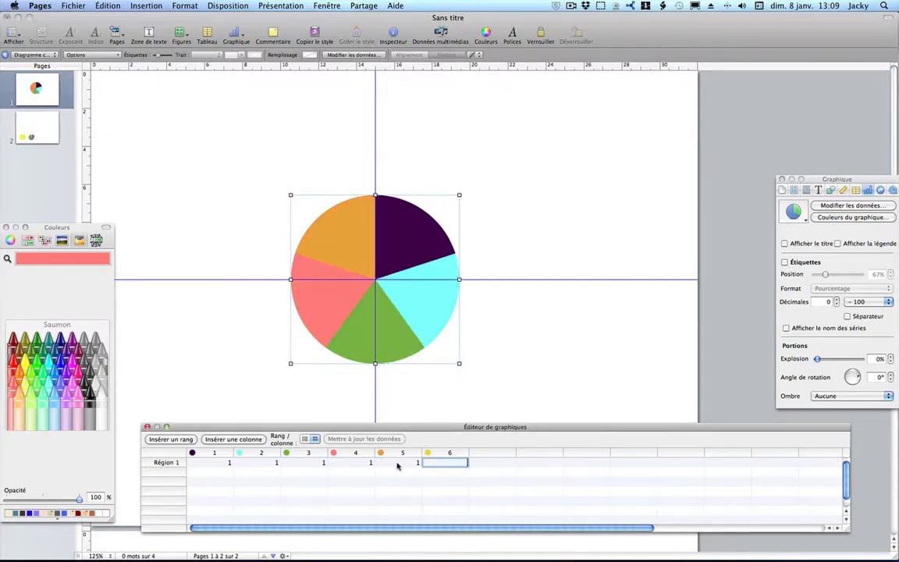
type("1")
key("Tab")
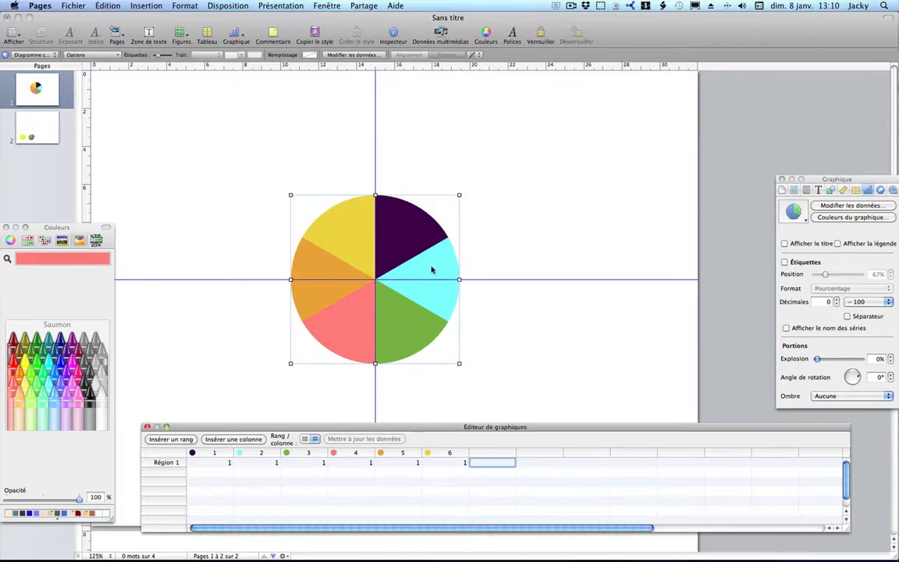
Step: Pull the light cyan slice all the way out of the pie to 100% and move it back to 0%
left_click(401, 231)
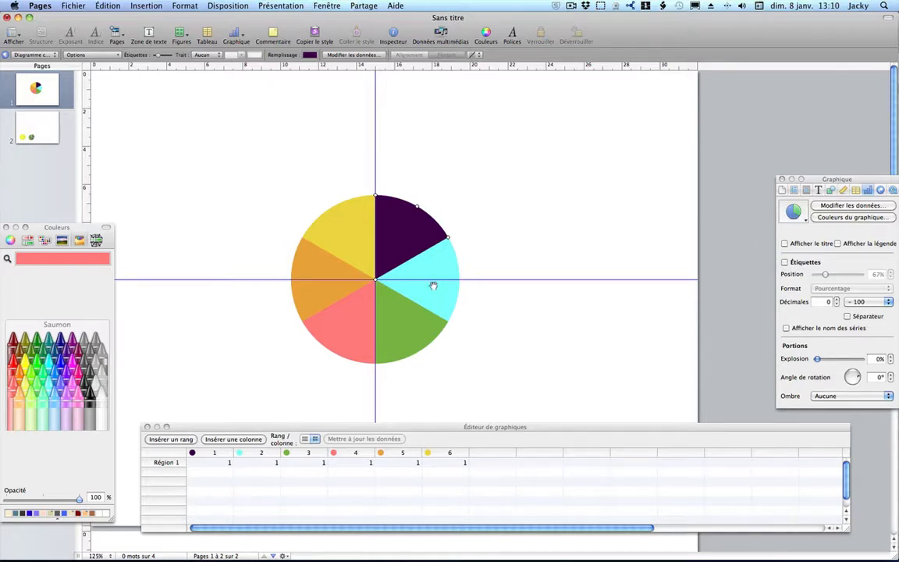
left_click_drag(435, 268, 535, 269)
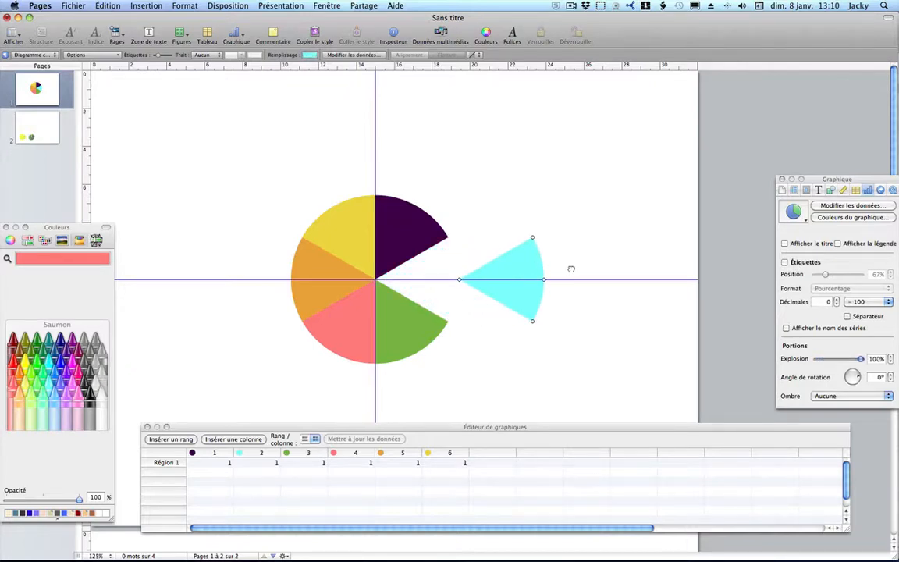
left_click_drag(542, 276, 442, 273)
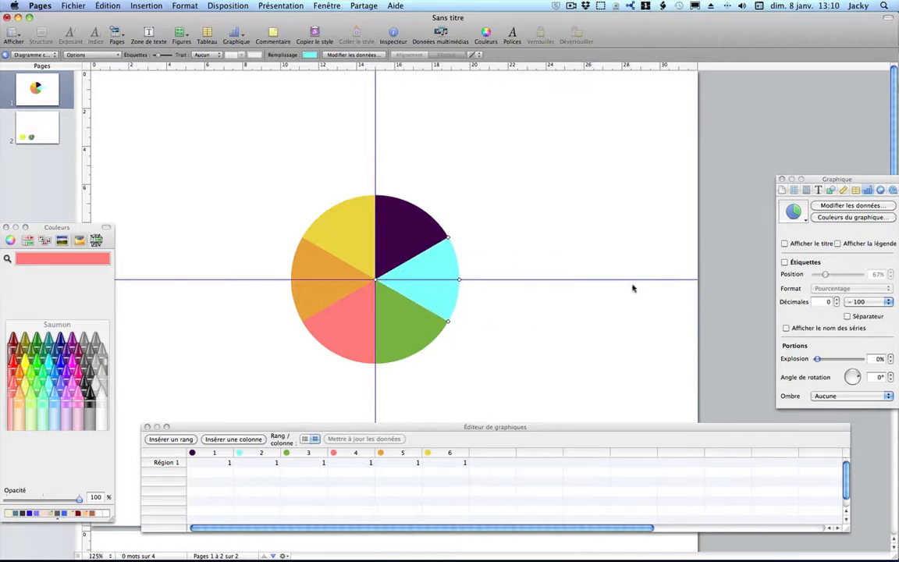
Step: Enlarge the whole pie chart to about 16 cm wide, recentre it on the guides' crossing, and close the chart data editor
left_click(447, 249)
left_click(409, 243)
left_click(517, 256)
left_click(414, 226)
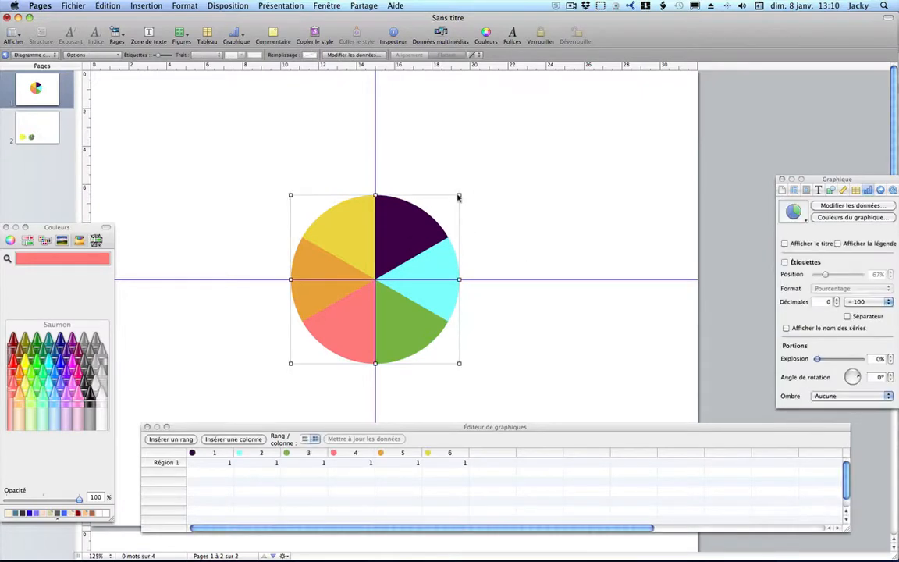
left_click_drag(459, 194, 597, 120)
left_click_drag(575, 176, 375, 341)
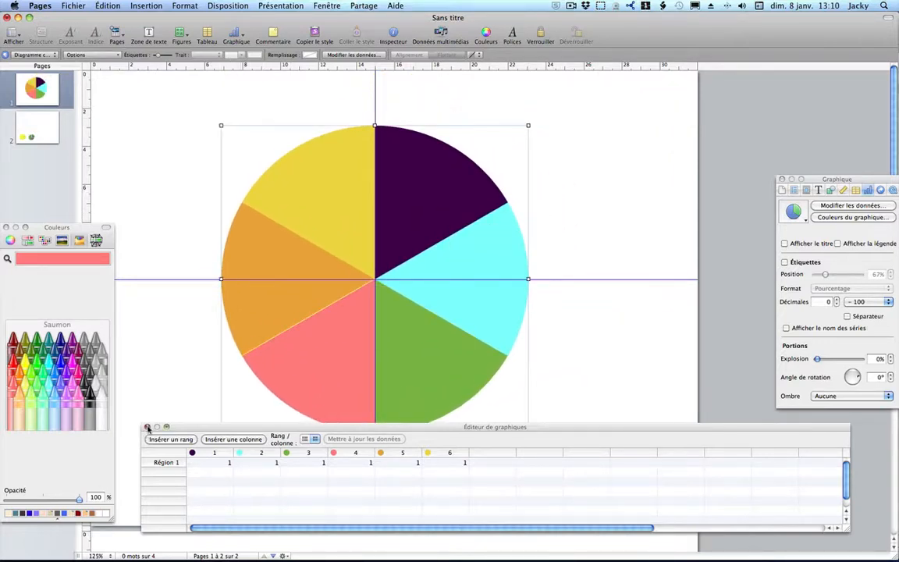
left_click(146, 426)
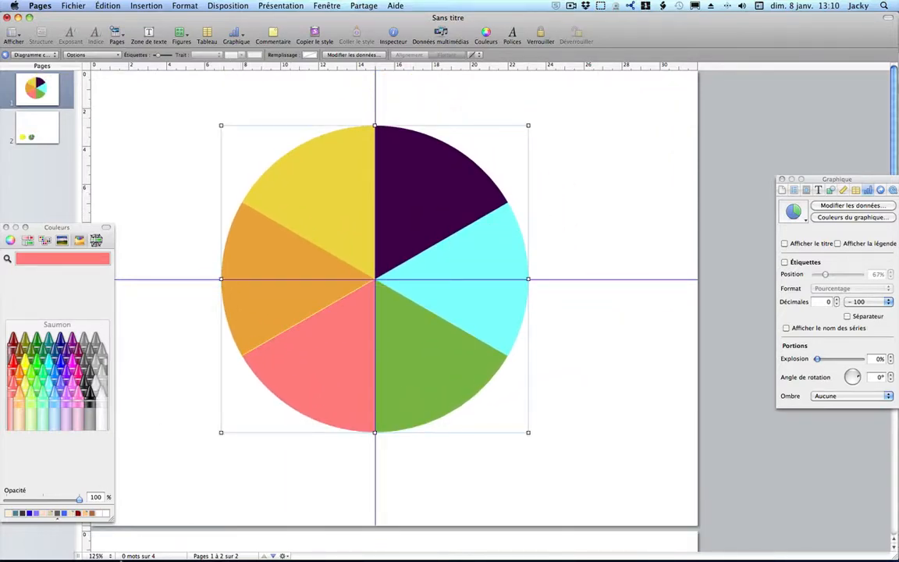
Step: At 200% zoom, separate the light cyan slice from the pie with an explosion of about 23%
left_click(96, 555)
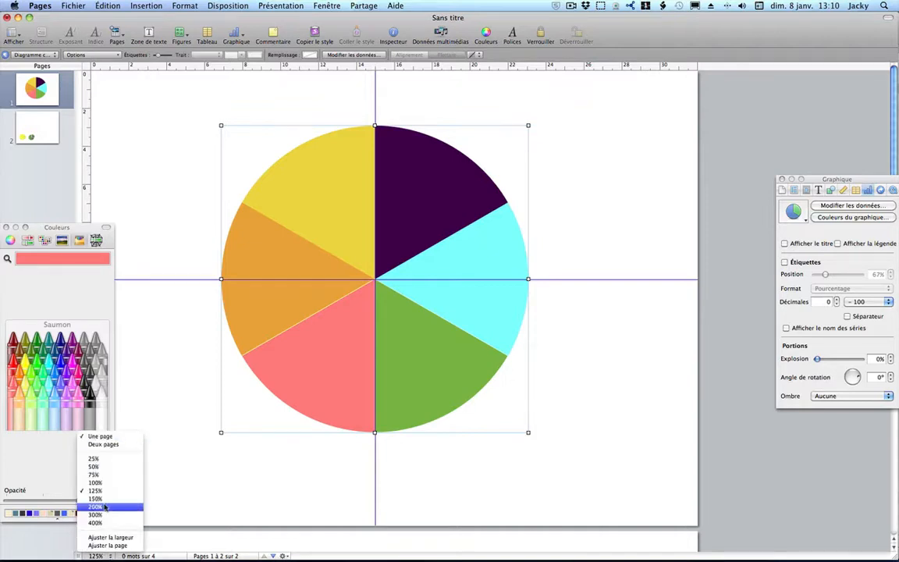
left_click(98, 454)
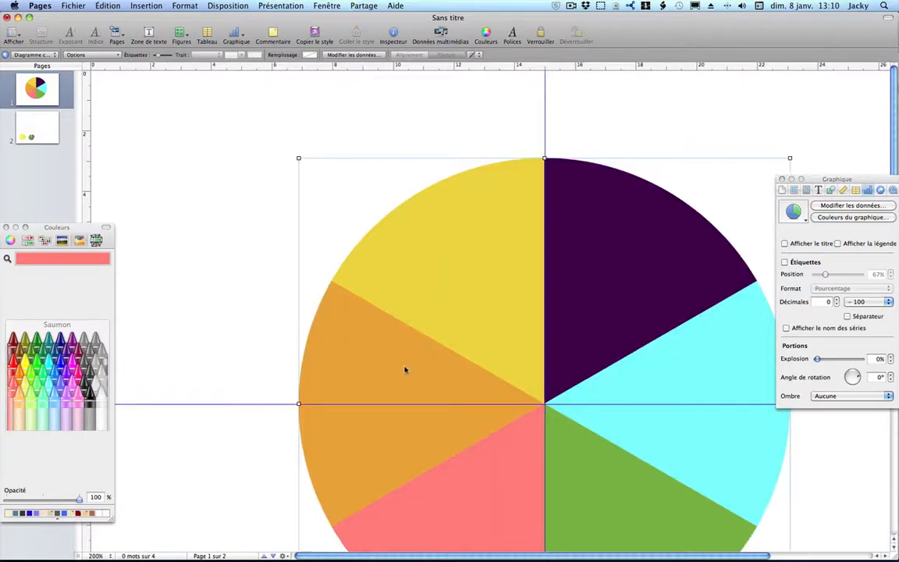
scroll(402, 366, "down", 3)
scroll(400, 369, "right", 5)
scroll(400, 369, "right", 1)
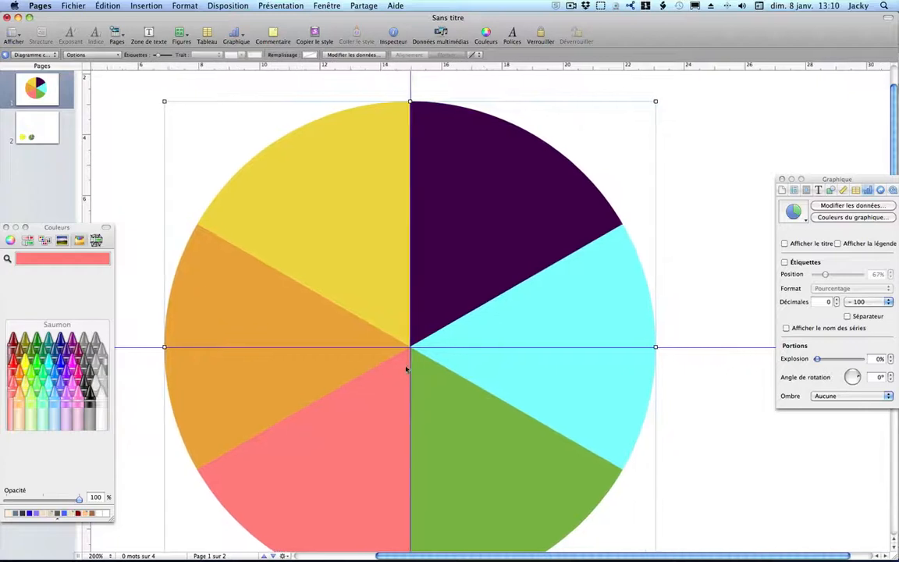
left_click_drag(560, 325, 622, 324)
left_click(710, 315)
left_click(563, 323)
left_click(563, 323)
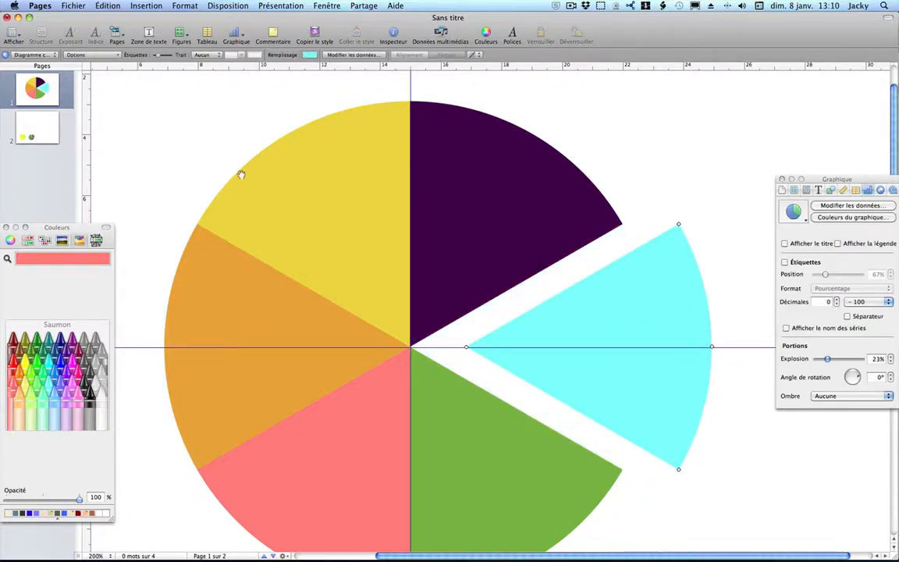
Step: Trace the separated cyan slice with a closed freeform shape through its tip and two curved outer corners, and thin its line to 0.75 pt
left_click(178, 35)
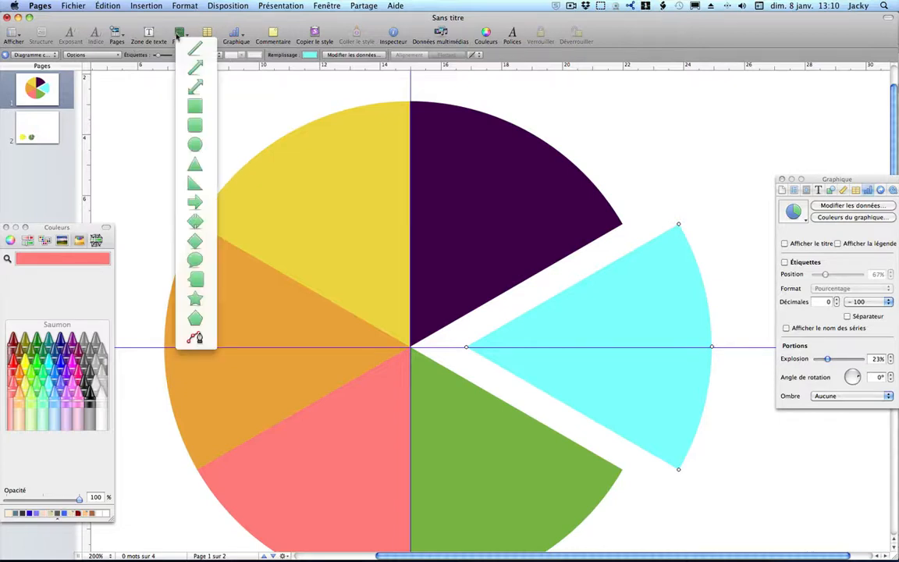
left_click(195, 337)
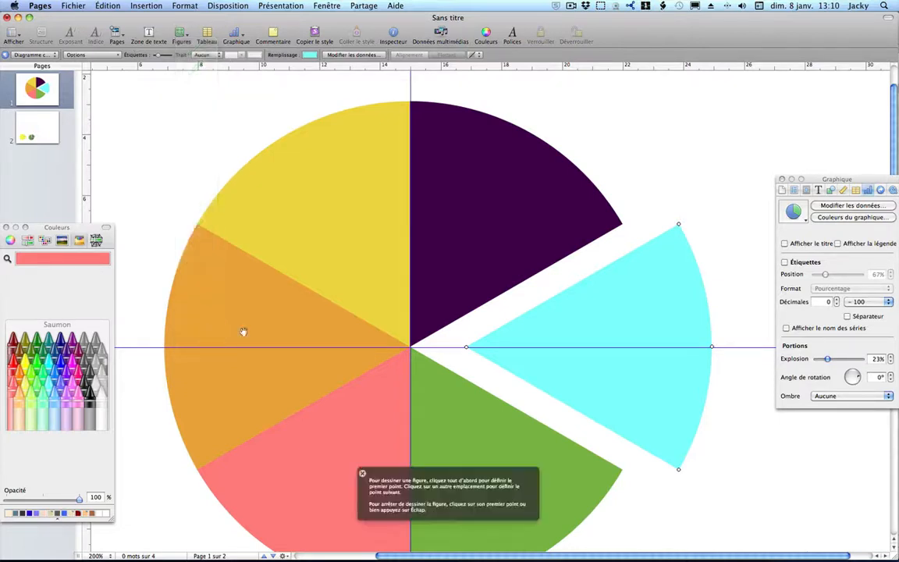
left_click(465, 348)
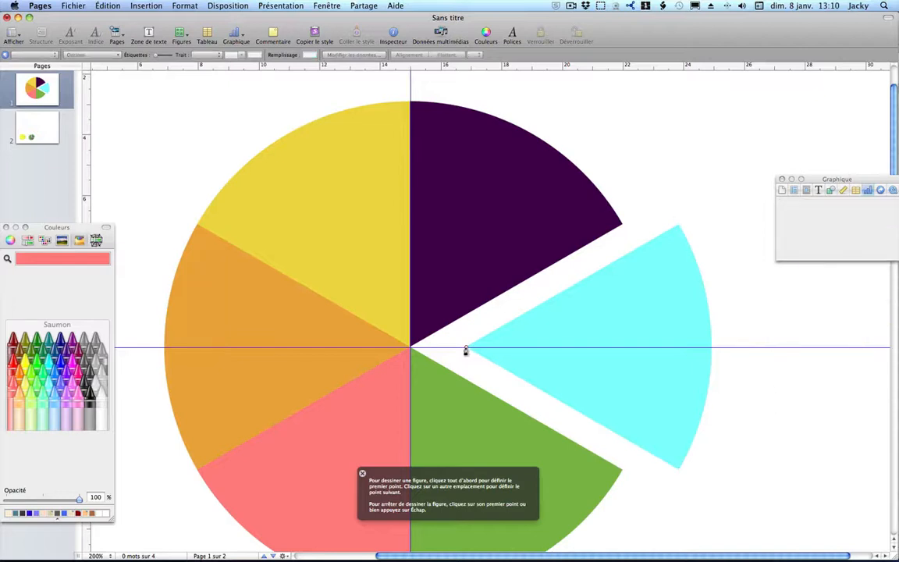
left_click(677, 469)
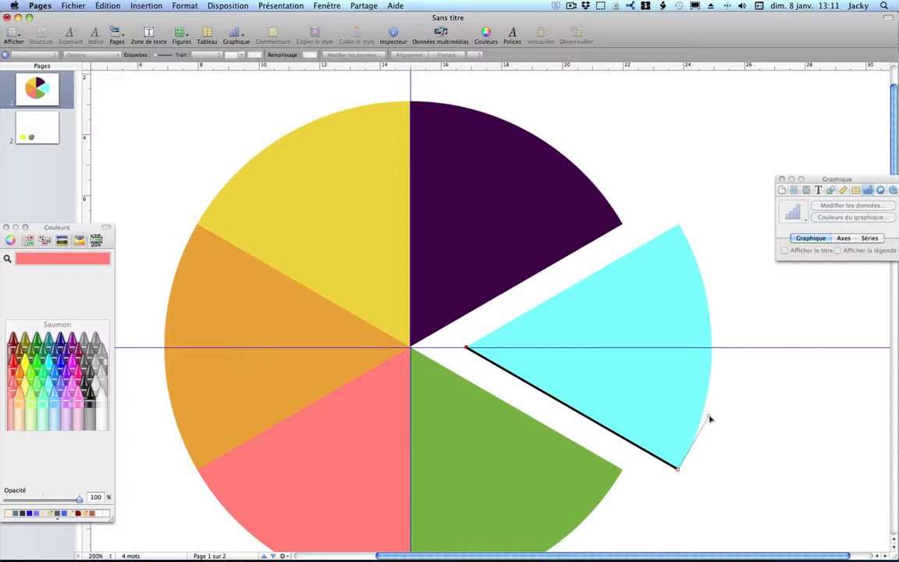
left_click_drag(709, 419, 712, 406)
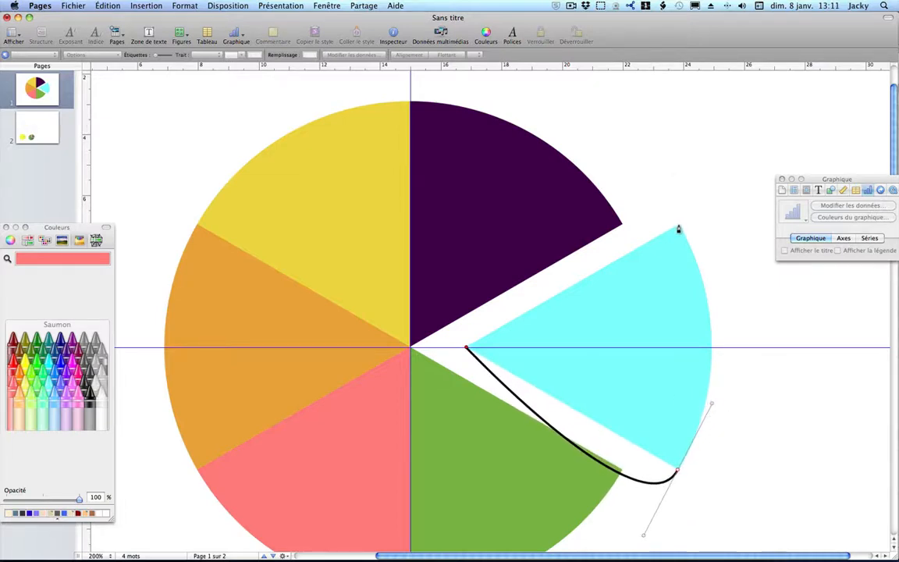
left_click_drag(677, 228, 640, 182)
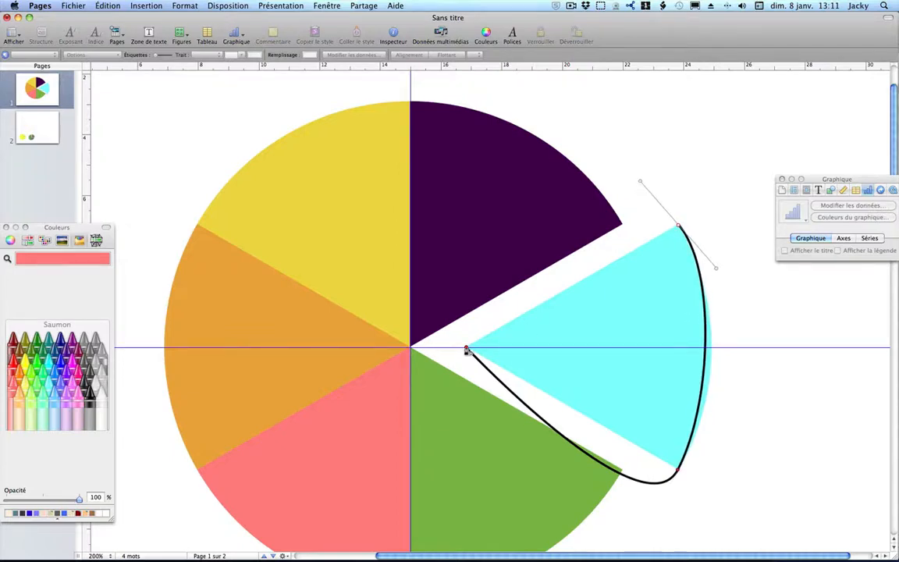
left_click(465, 350)
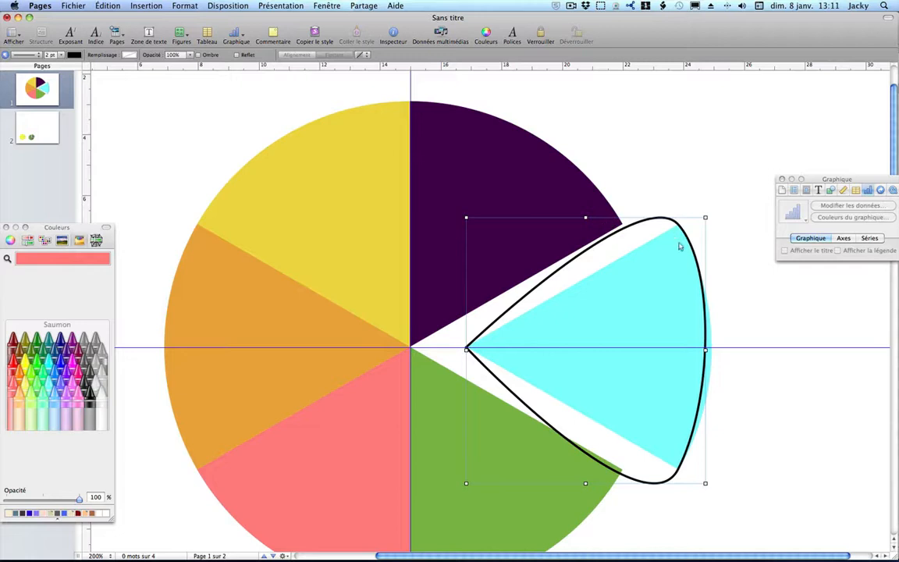
left_click(832, 191)
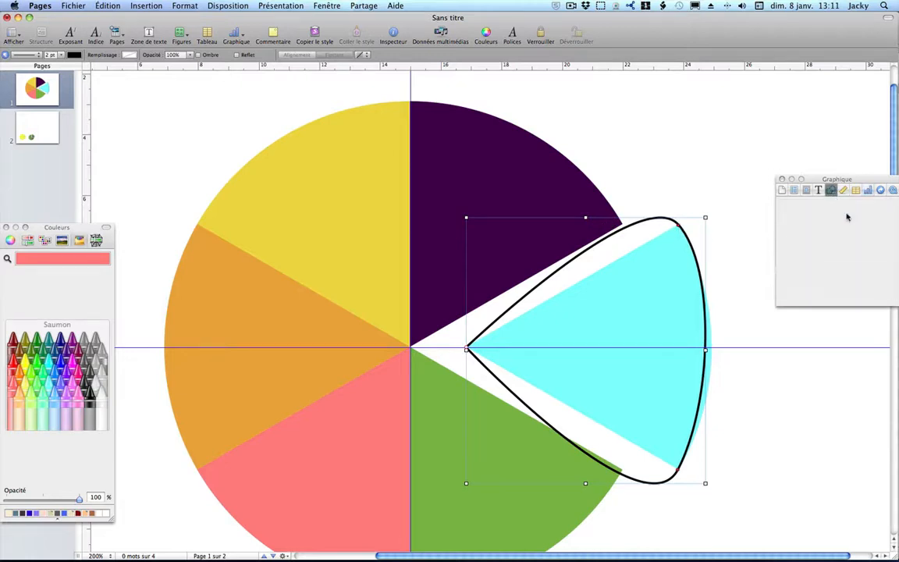
left_click(890, 300)
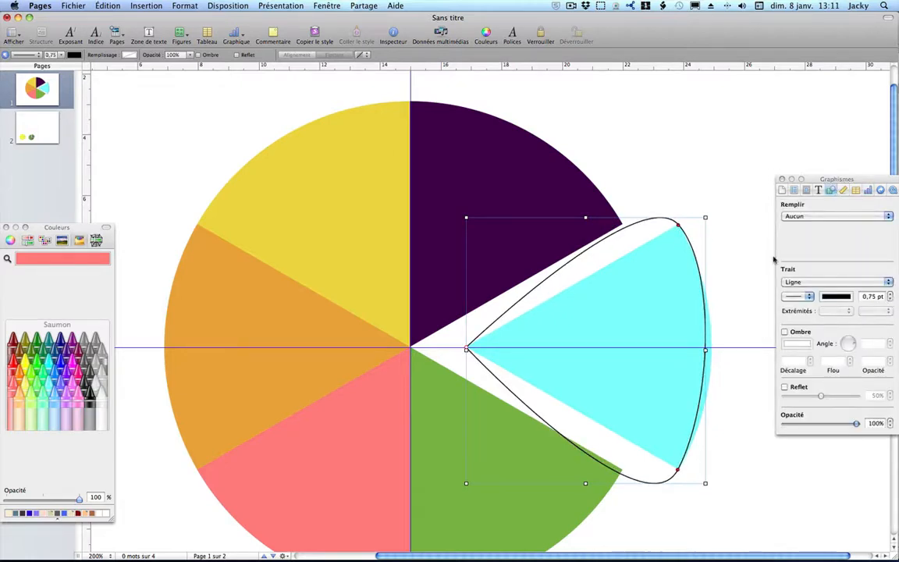
Step: Straighten the traced shape's two sides along the cyan slice's straight edges by adjusting the curve handles of both outer corners
left_click_drag(678, 228, 481, 170)
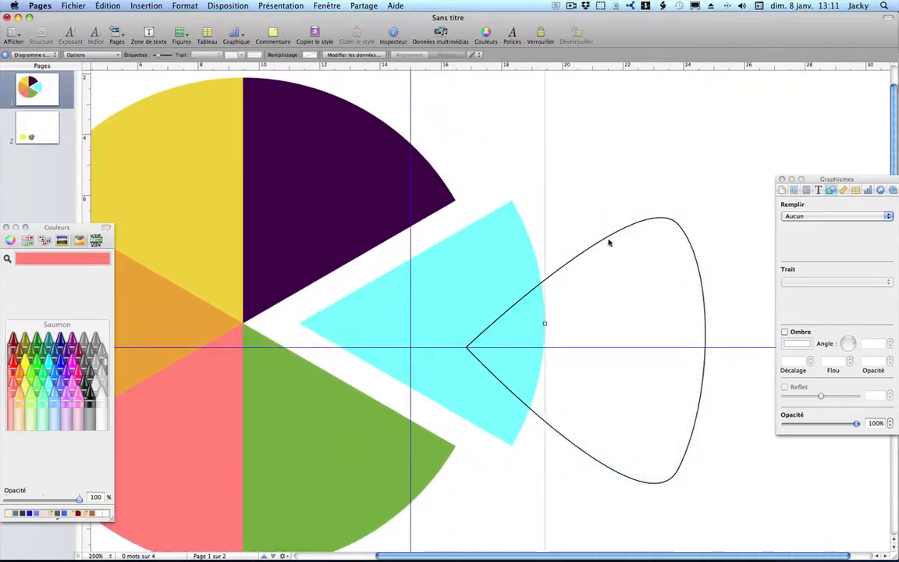
key("super+z")
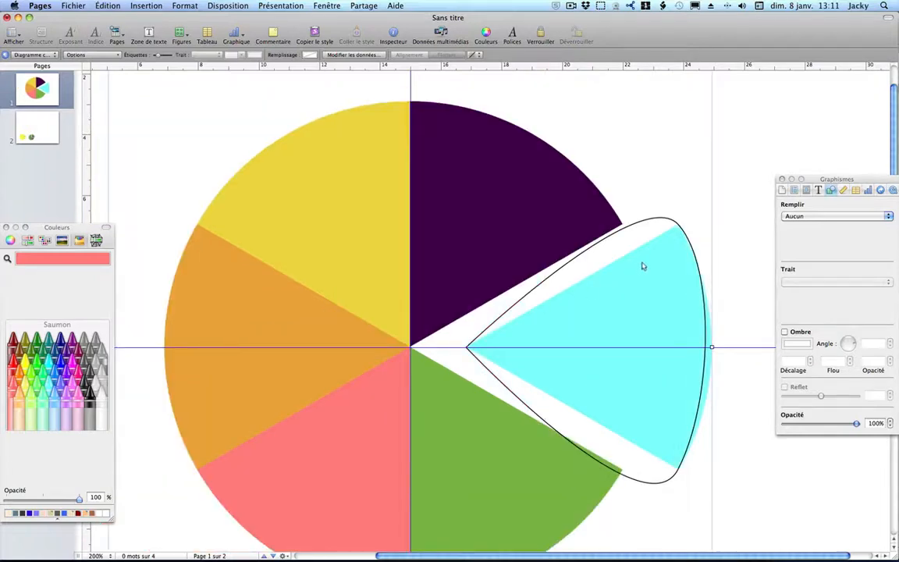
left_click(655, 224)
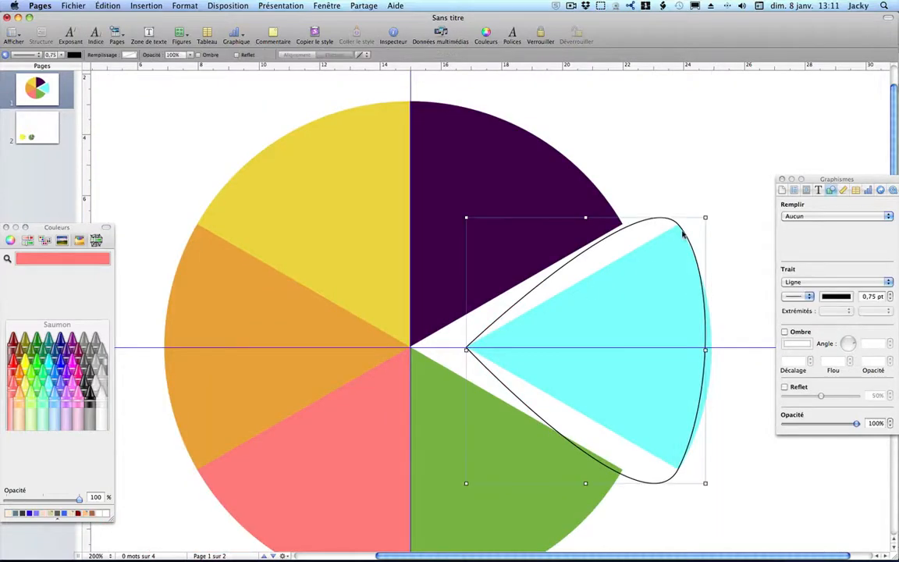
double_click(678, 228)
left_click_drag(641, 183, 598, 275)
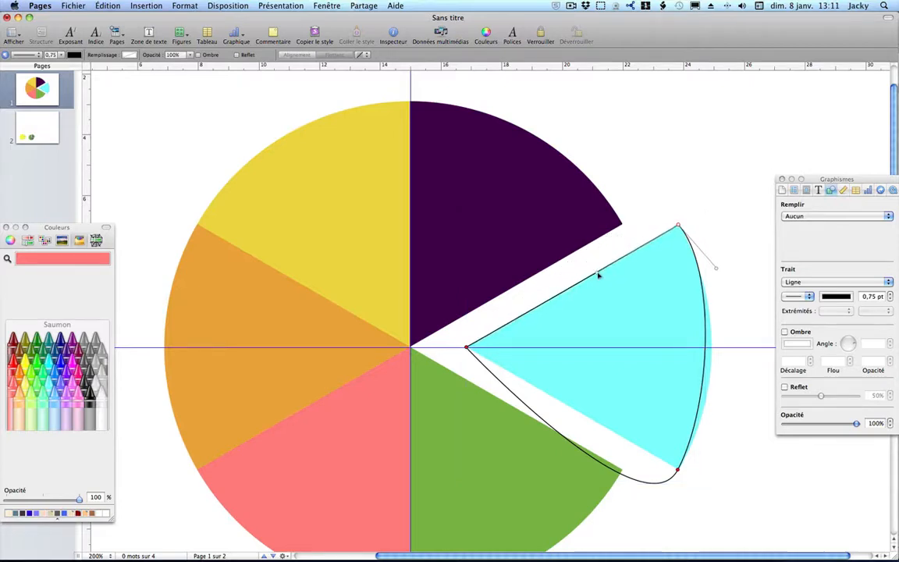
left_click(678, 472)
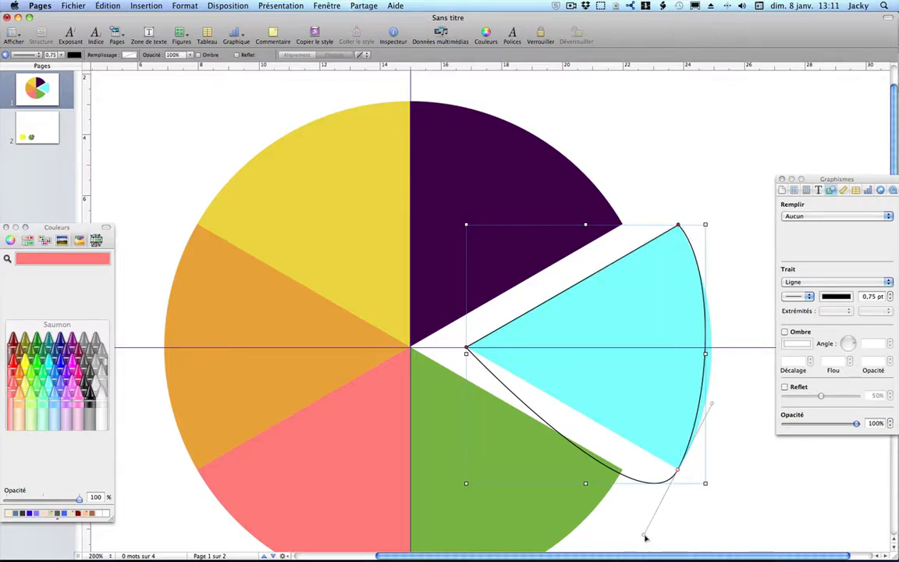
left_click_drag(645, 536, 596, 426)
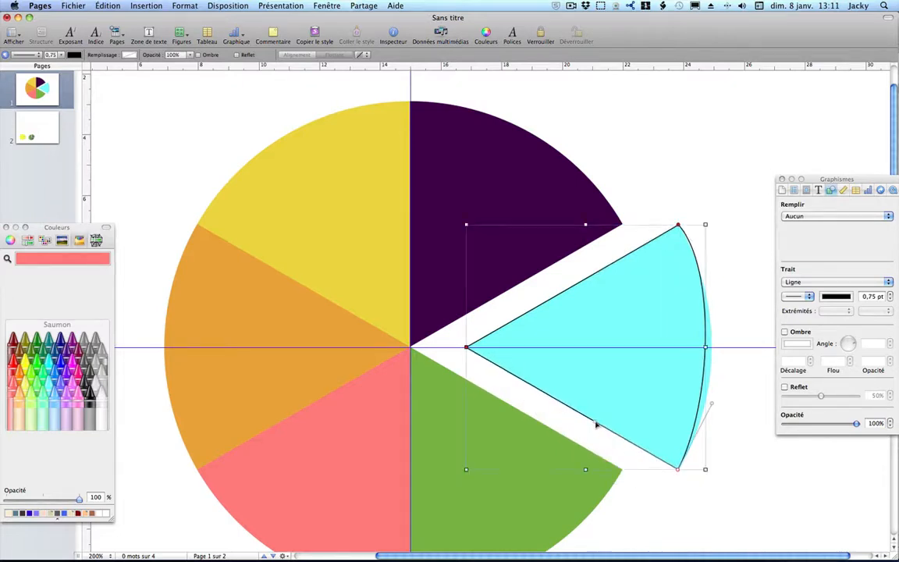
Step: Fit the traced shape's outer edge to the cyan slice's arc by adjusting the curve handles of both outer corners
left_click_drag(711, 405, 724, 394)
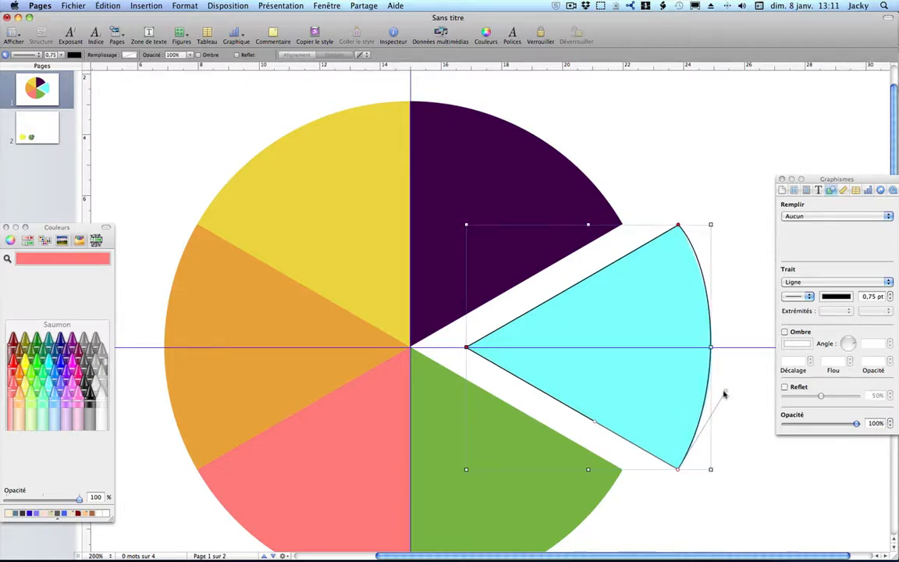
left_click(680, 227)
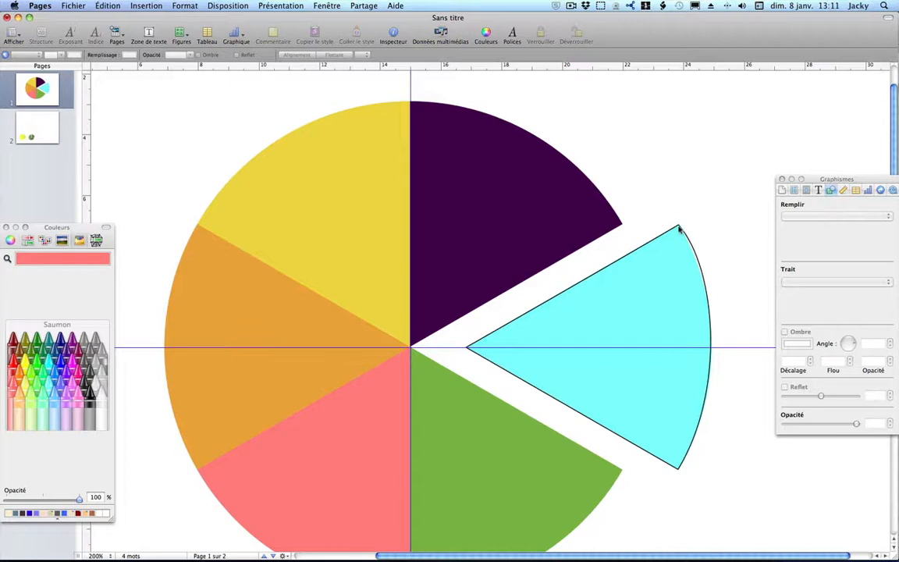
left_click(679, 228)
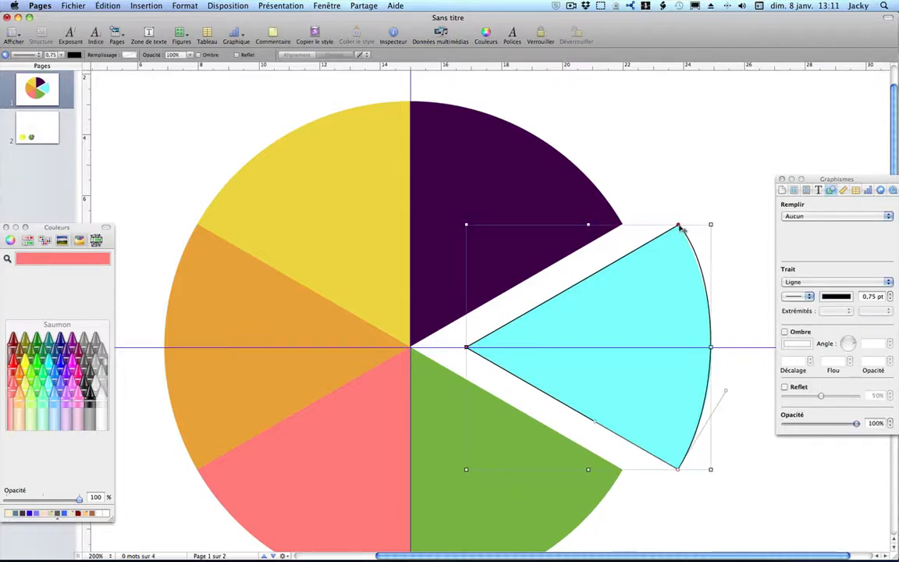
left_click_drag(678, 226, 716, 274)
left_click(716, 275)
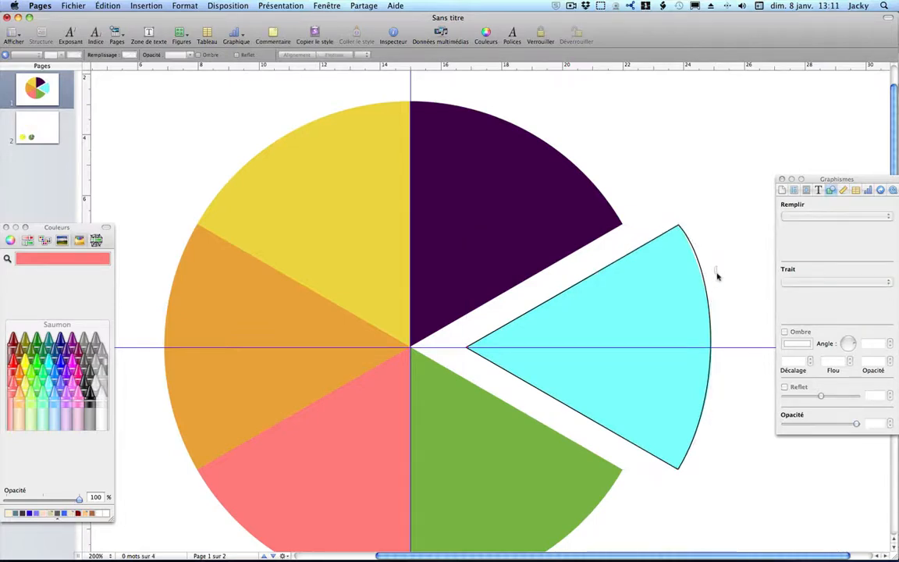
left_click(680, 228)
left_click_drag(679, 227, 723, 292)
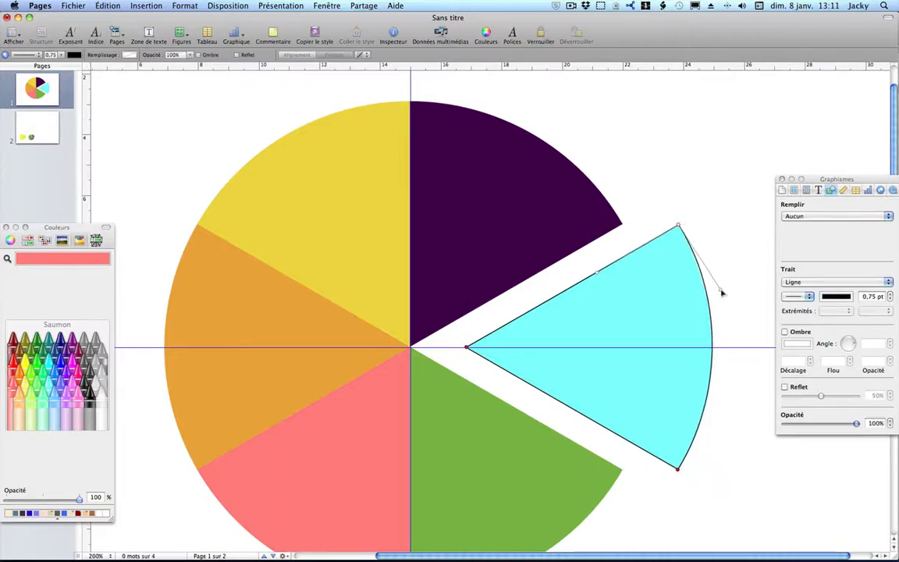
left_click(651, 265)
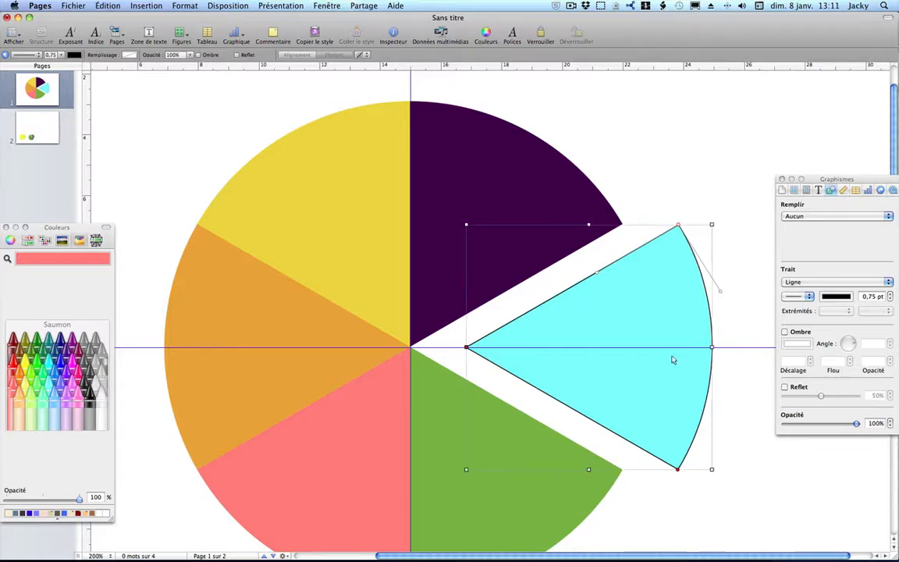
left_click(675, 202)
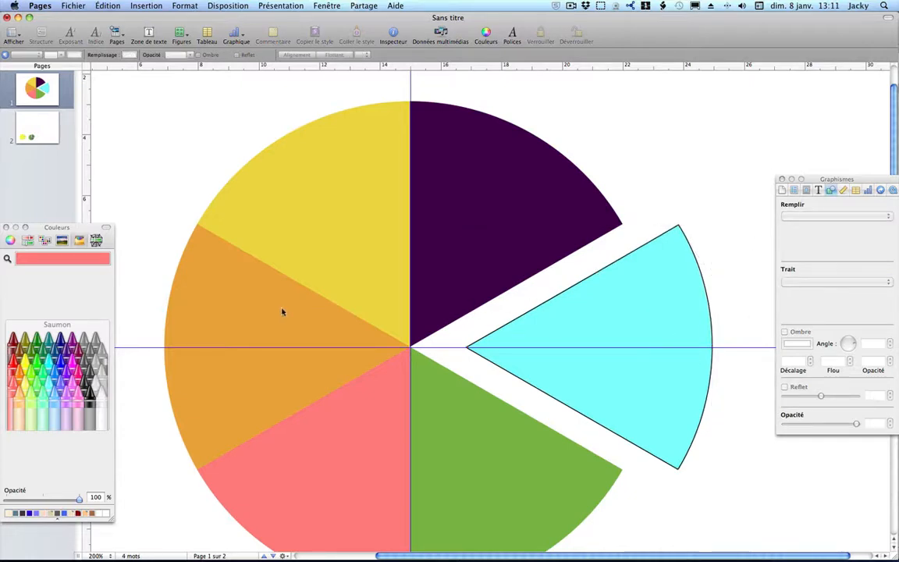
Step: At 125% zoom, bring the light cyan slice back into the pie by setting its explosion to 0%
left_click(682, 331)
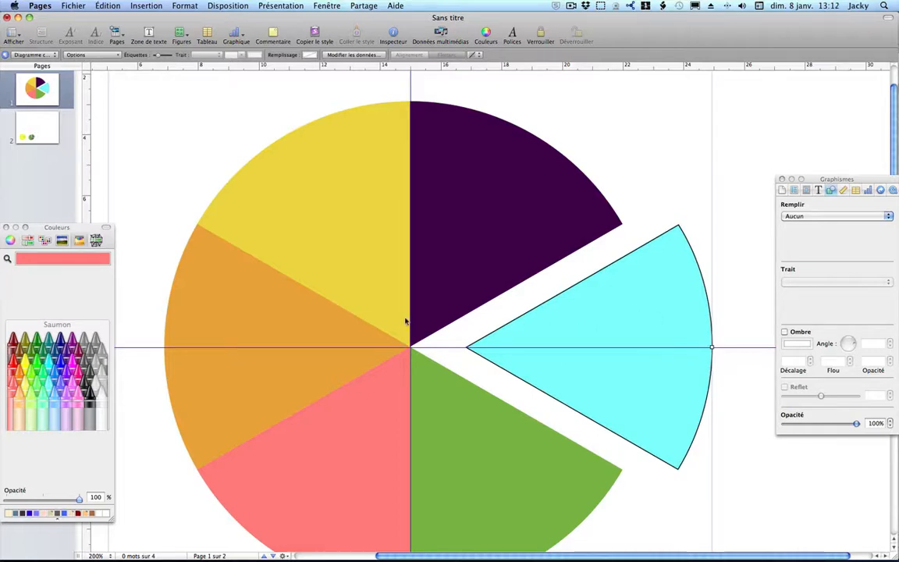
left_click(95, 555)
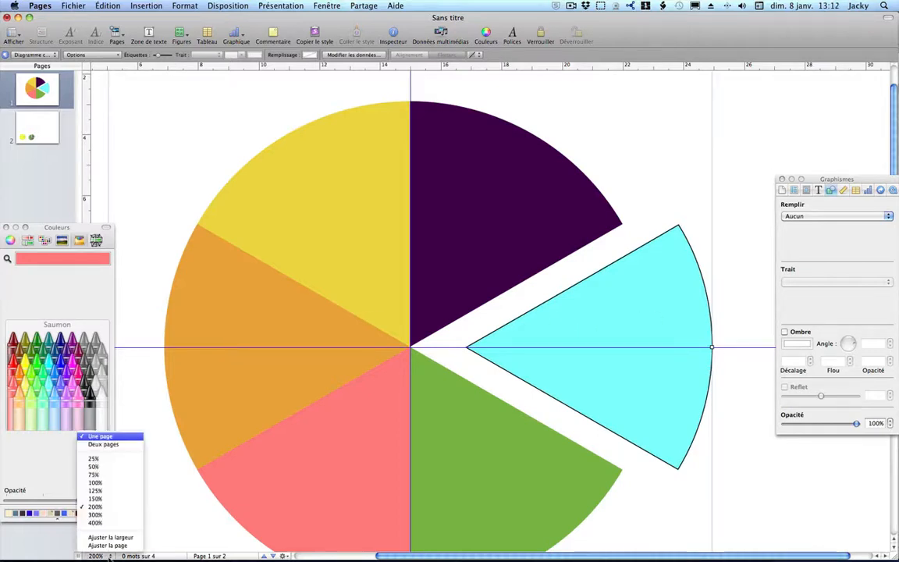
left_click(97, 443)
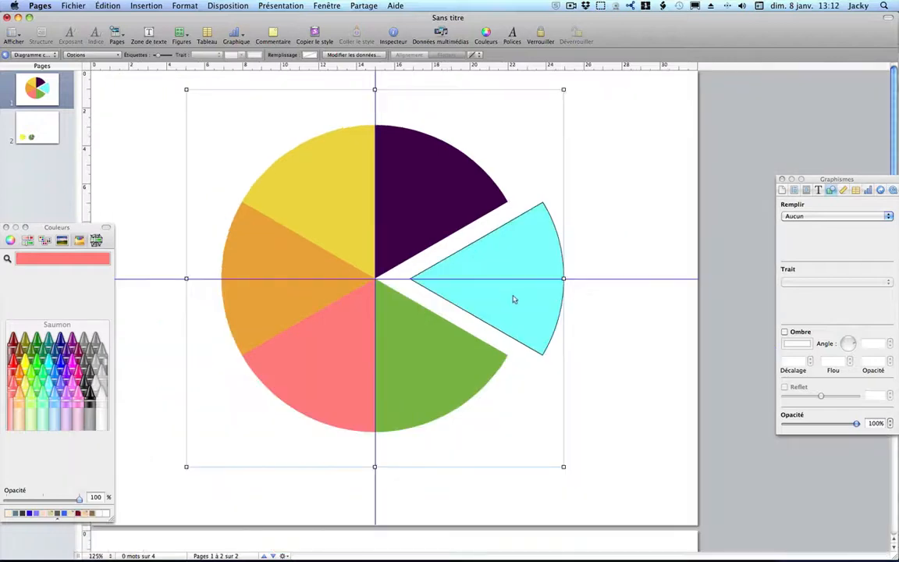
left_click(439, 198)
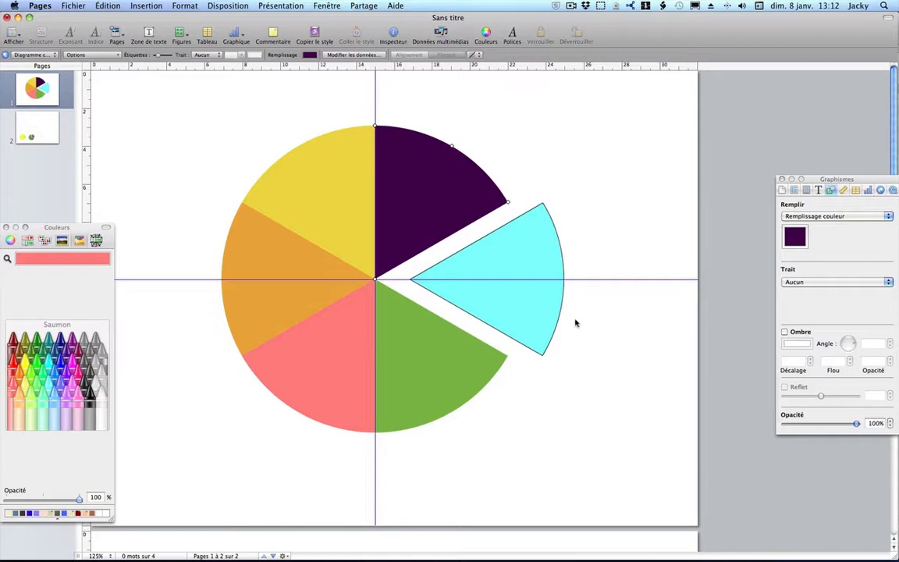
left_click(545, 316)
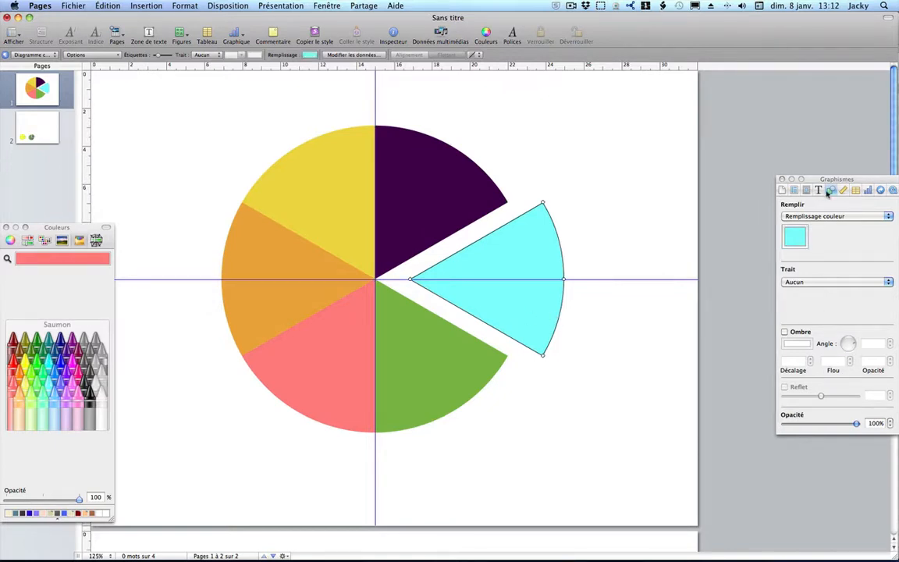
left_click(877, 190)
left_click(868, 191)
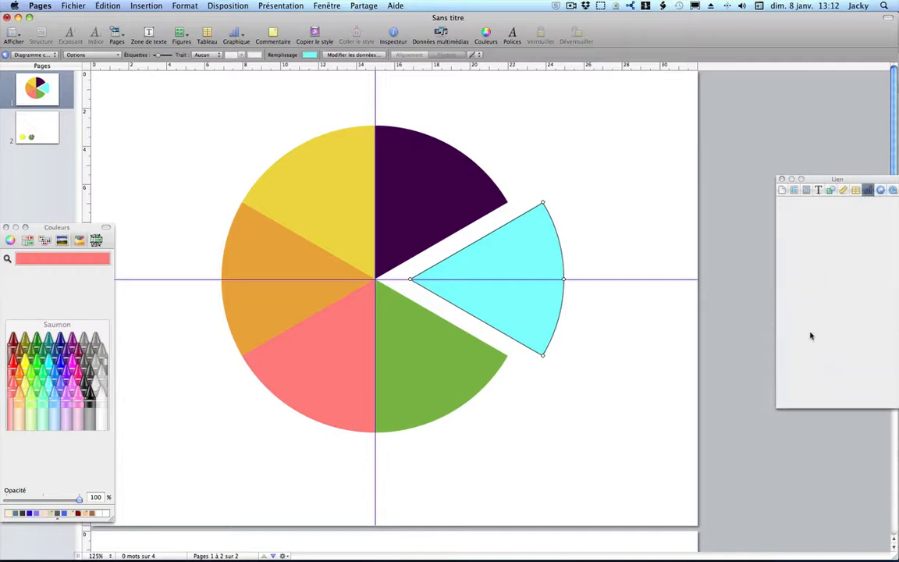
left_click_drag(828, 360, 763, 357)
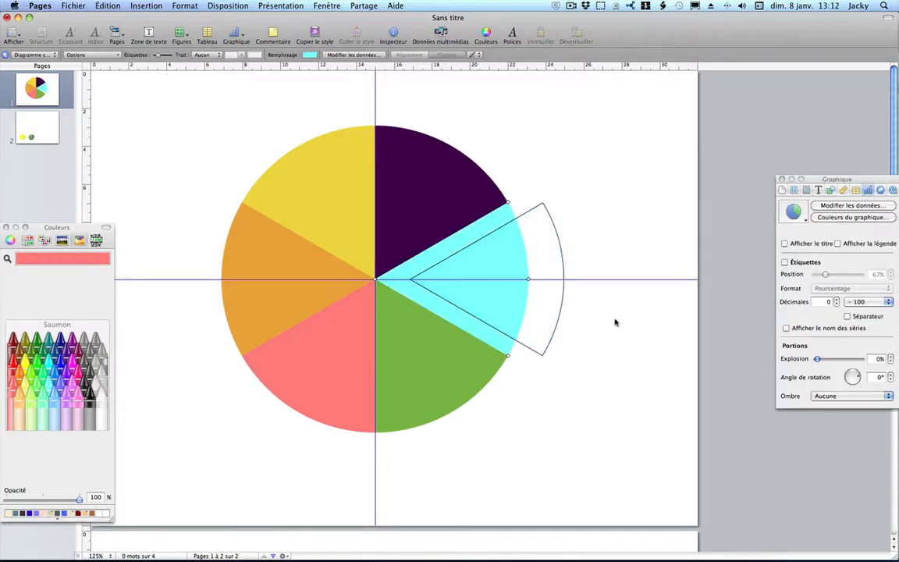
Step: Give the traced sector a gradient fill (Remplissage dégradé) and move it clear of the pie to the page's upper right area
left_click_drag(558, 314, 599, 364)
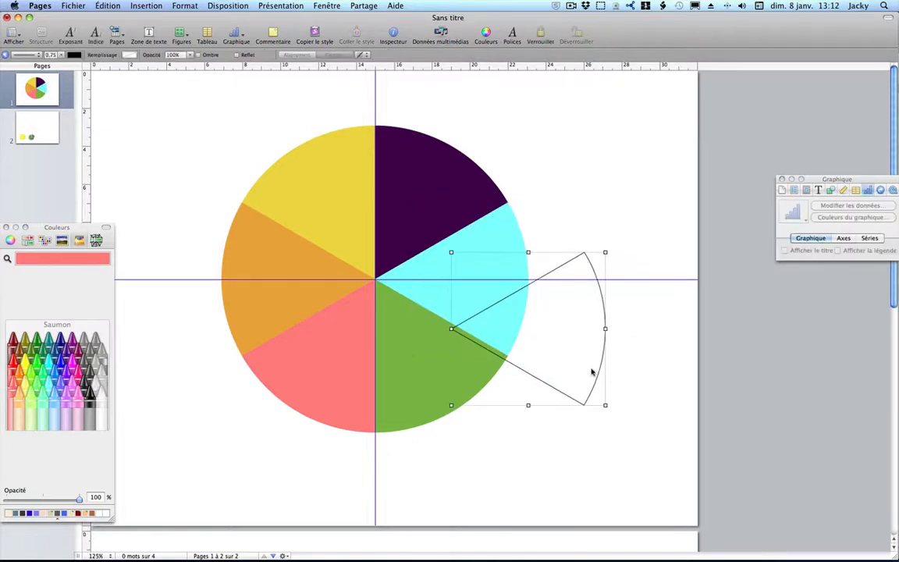
left_click(828, 189)
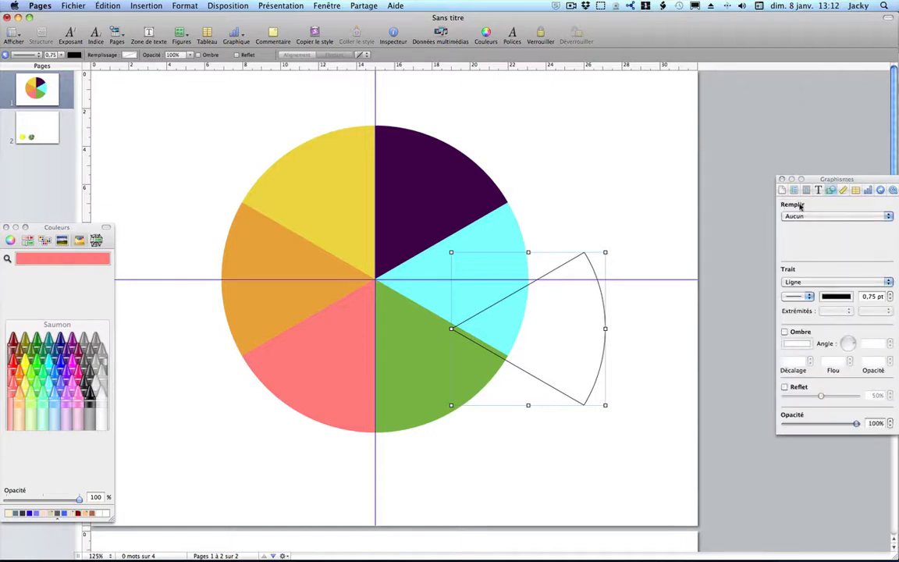
left_click(799, 217)
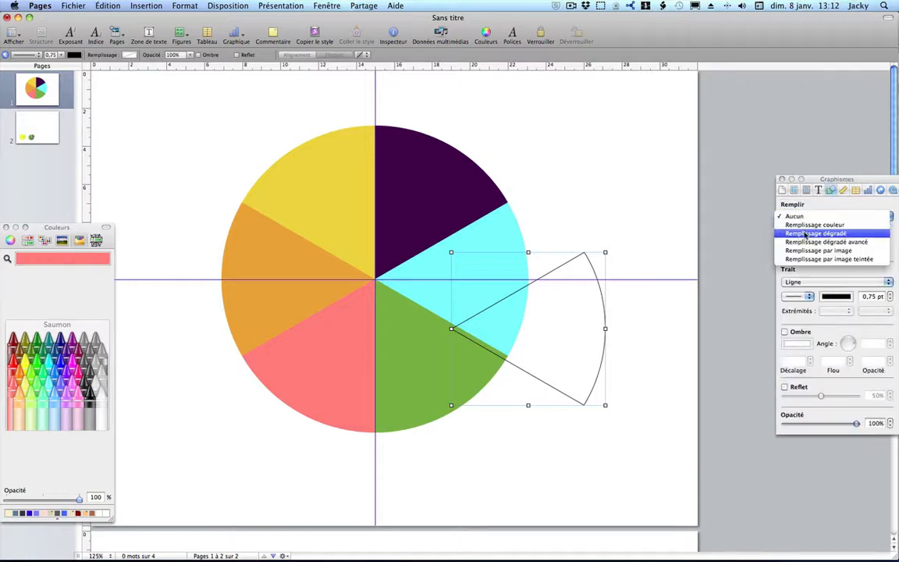
left_click(805, 234)
left_click_drag(592, 325, 577, 281)
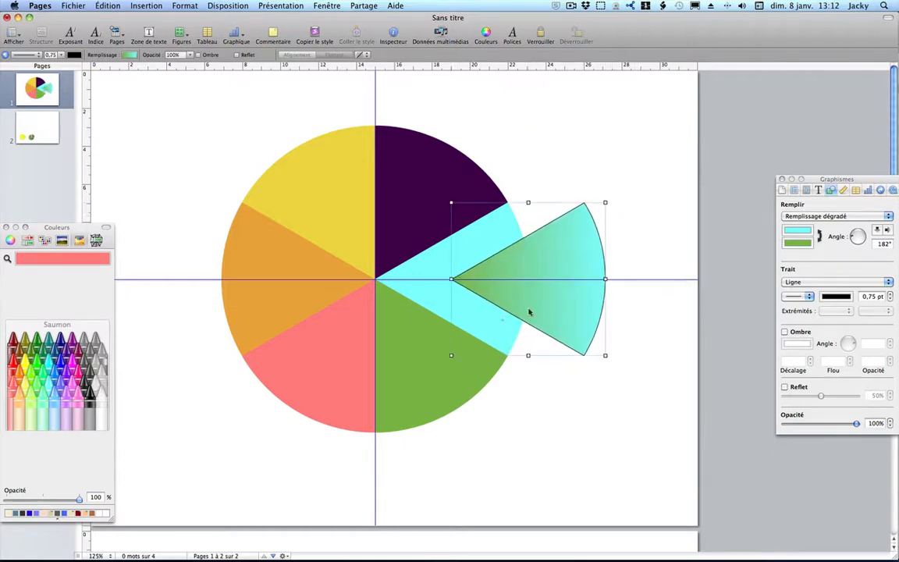
left_click(423, 300)
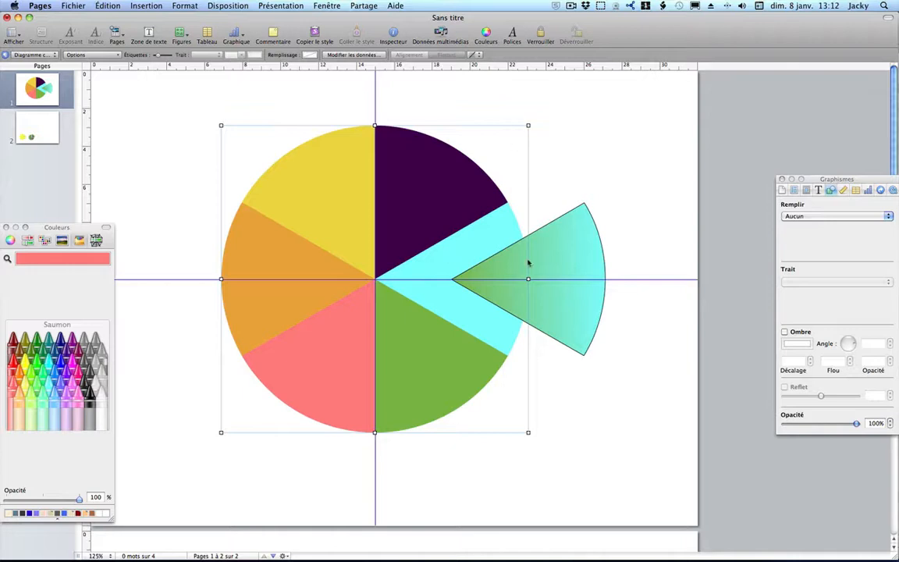
left_click_drag(528, 263, 606, 161)
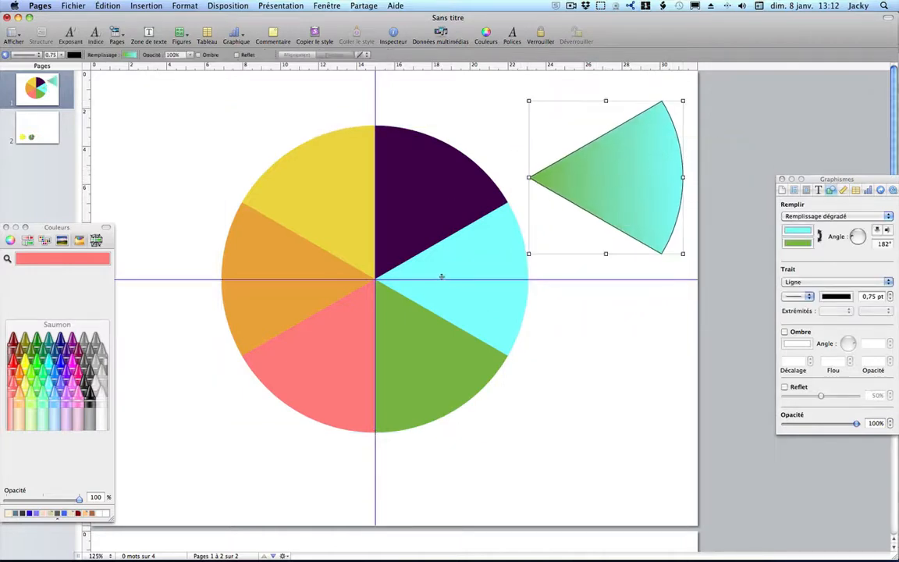
Step: Set the six slice values in the pie chart's data to 30, 60, 45, 45, 90 and 90, and close the data editor
left_click(440, 276)
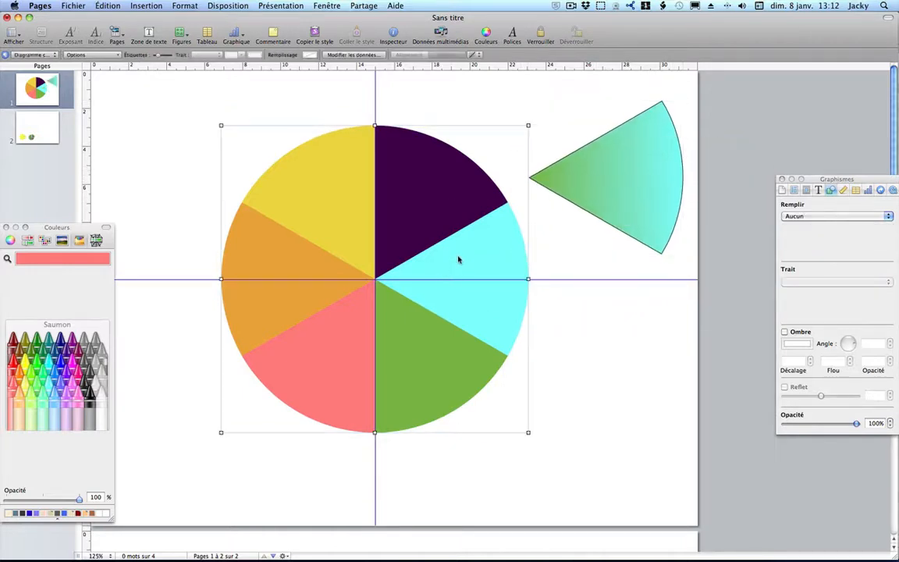
left_click(866, 190)
left_click(834, 205)
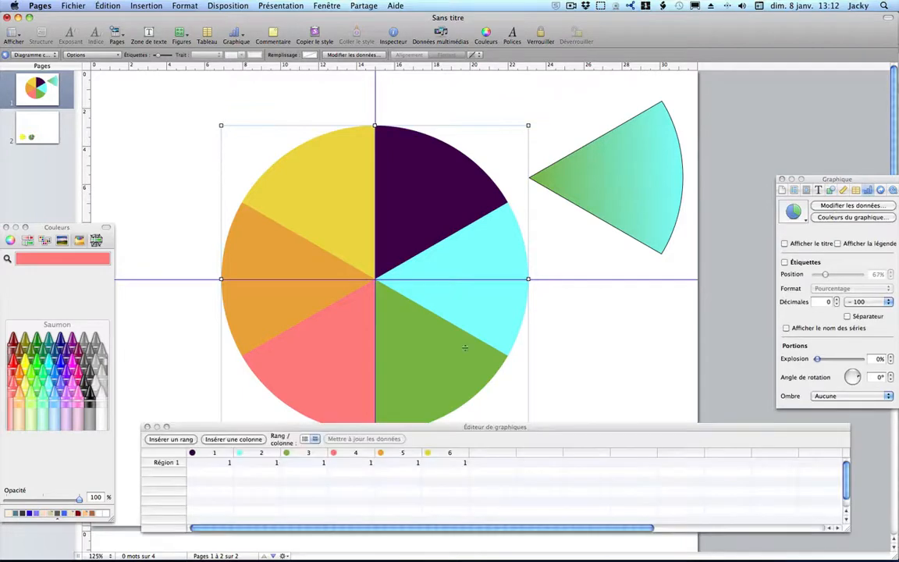
left_click(212, 463)
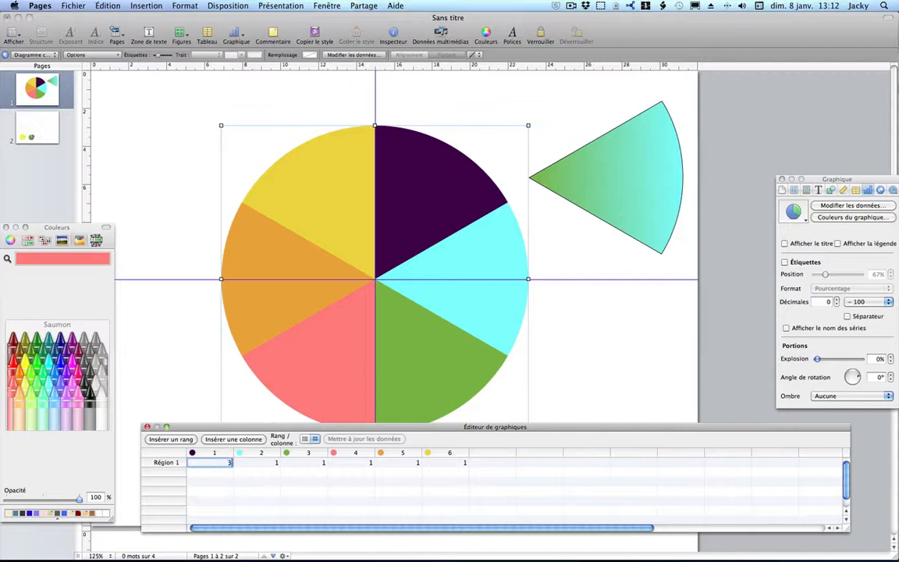
key("Tab")
type("5")
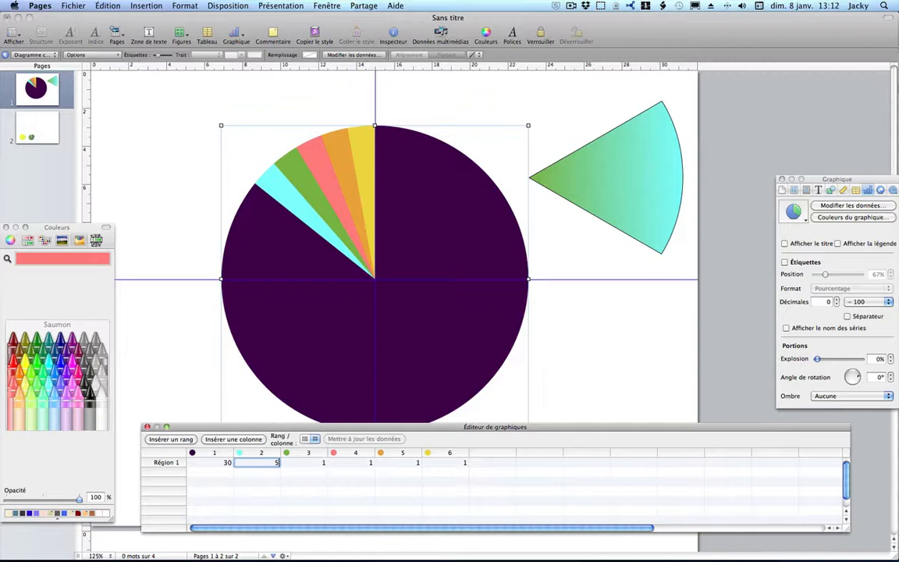
key("Tab")
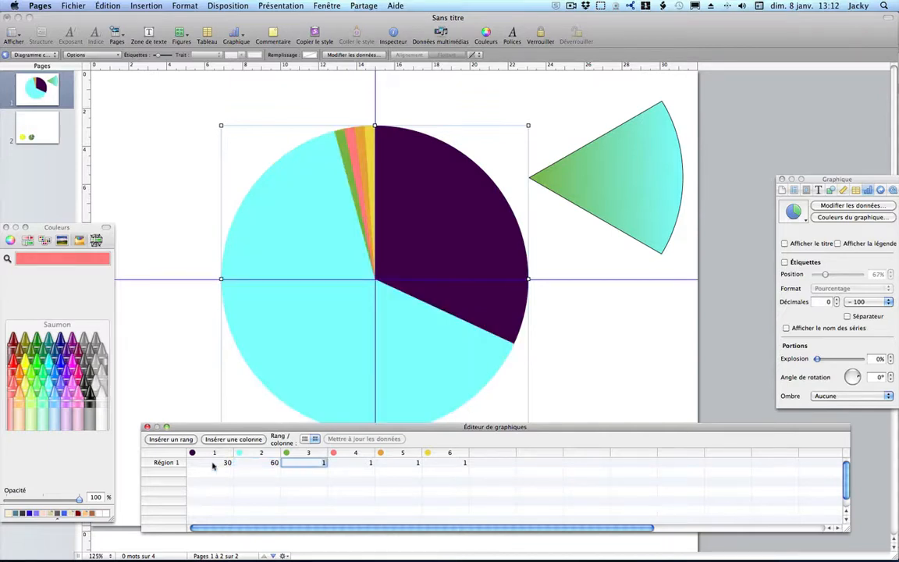
type("45")
key("Tab")
type("45")
key("Tab")
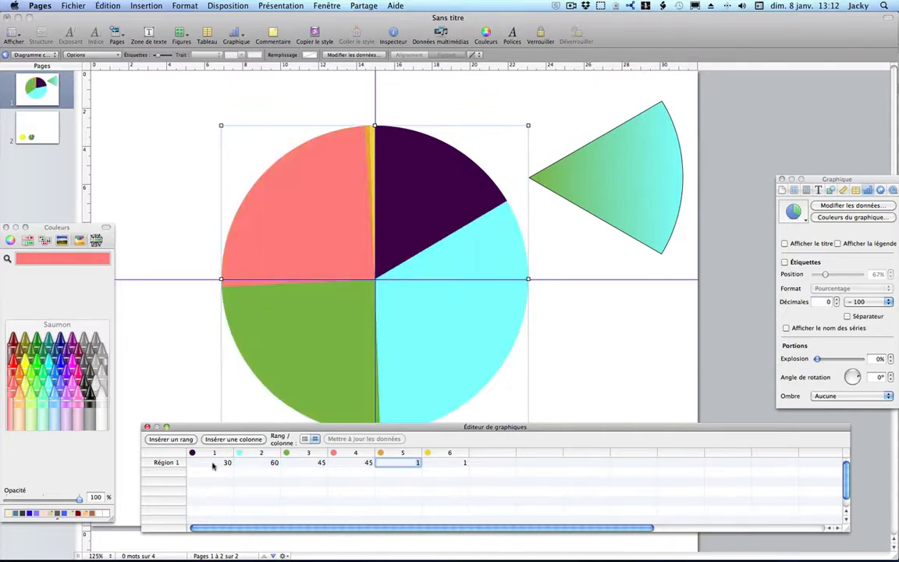
type("90")
key("Tab")
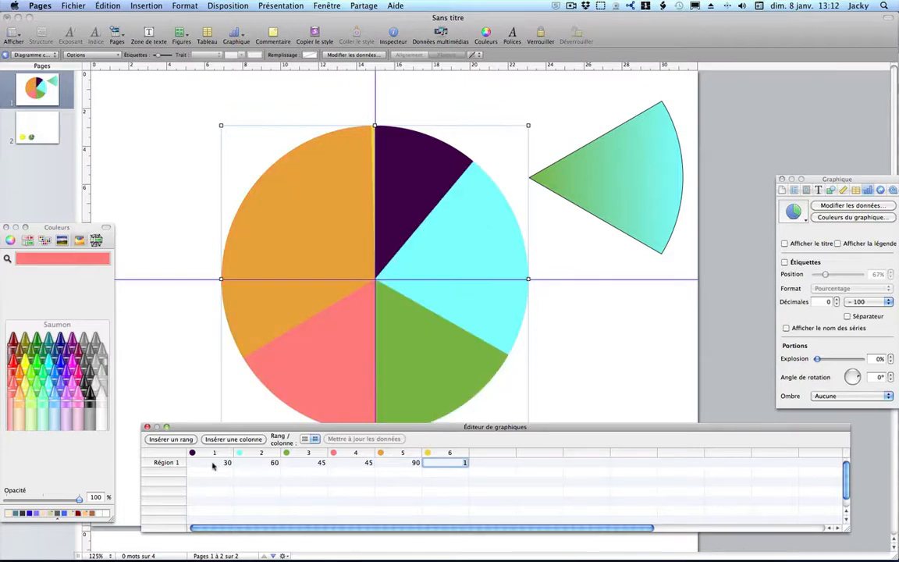
type("90")
key("Tab")
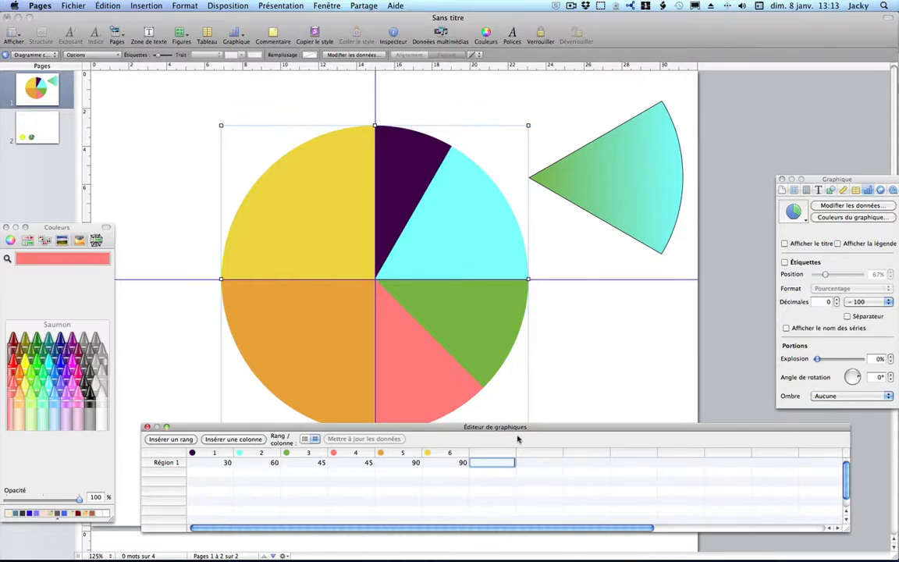
left_click(146, 427)
Step: Turn on the label of the green slice and set its format to number (Nombre)
left_click(493, 345)
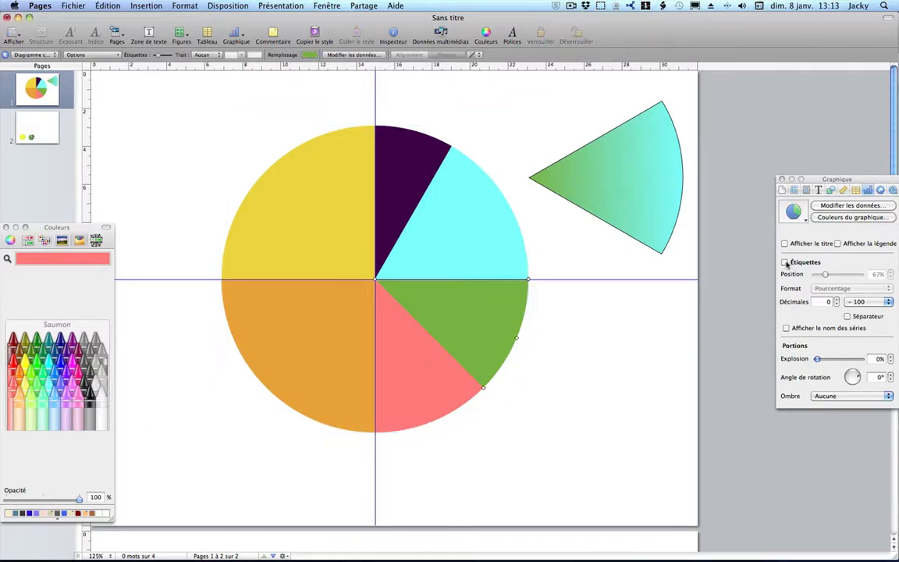
left_click(785, 262)
left_click(838, 289)
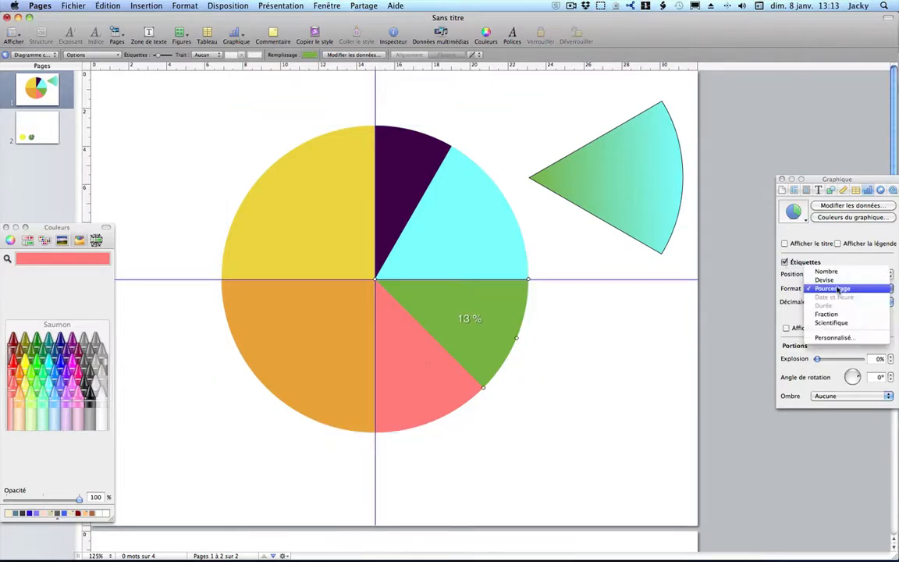
left_click(819, 267)
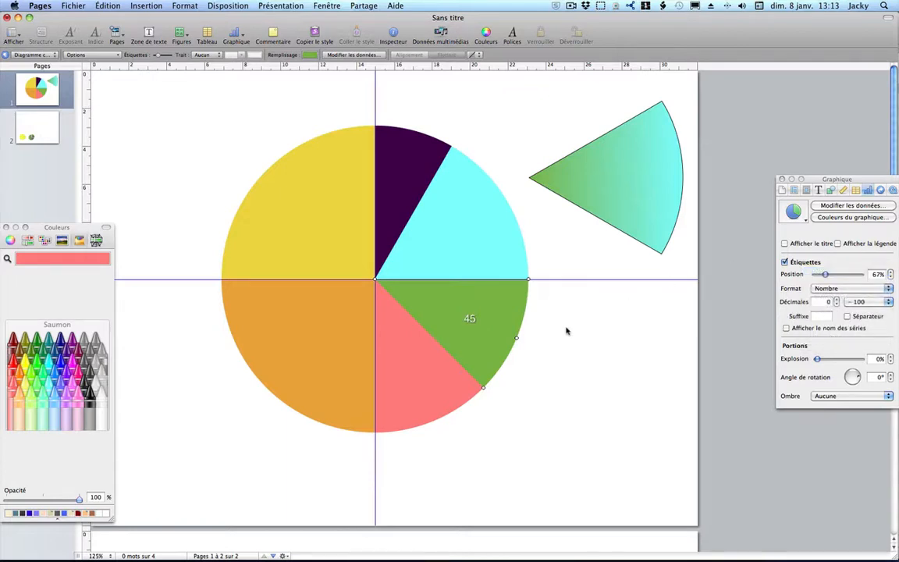
Step: Turn on labels for the whole pie in number format (Nombre) and reopen the chart data editor
left_click(566, 331)
left_click(466, 315)
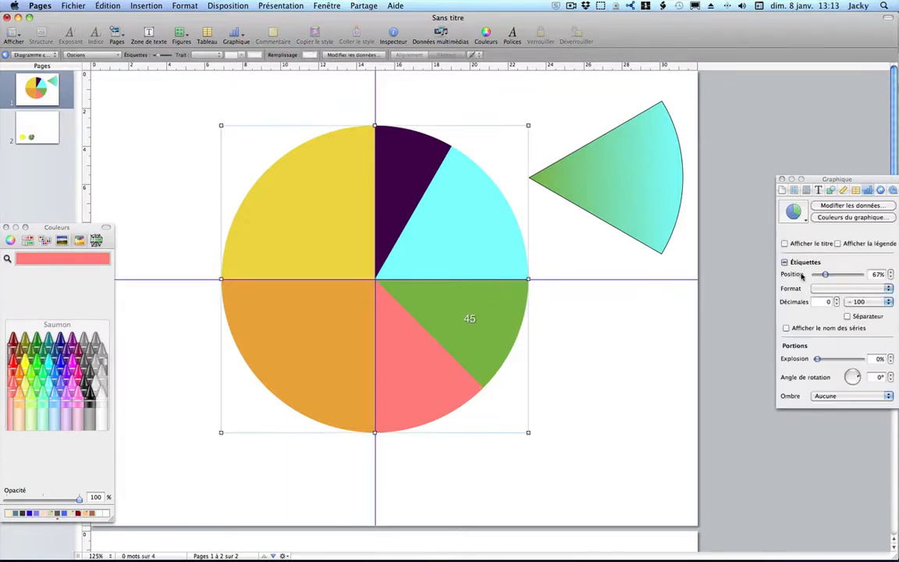
left_click(810, 286)
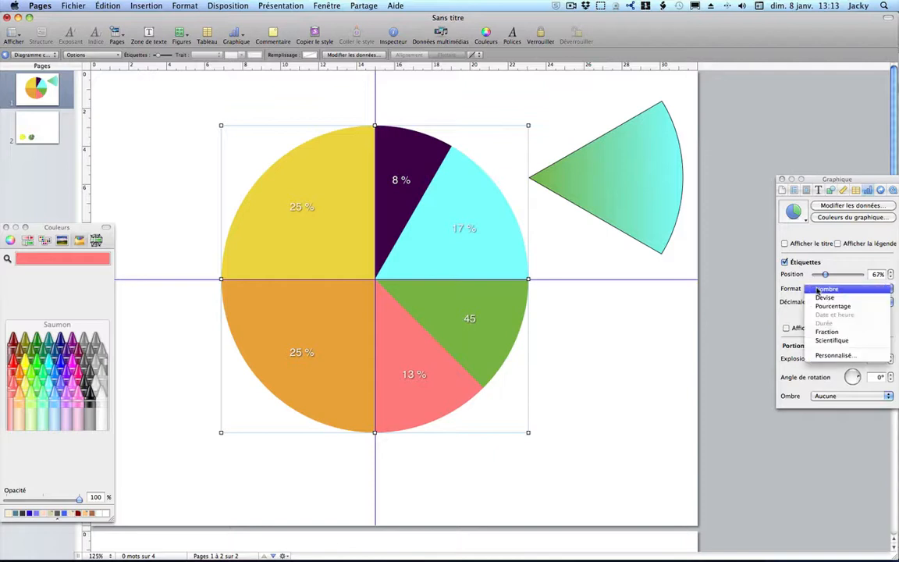
left_click(819, 295)
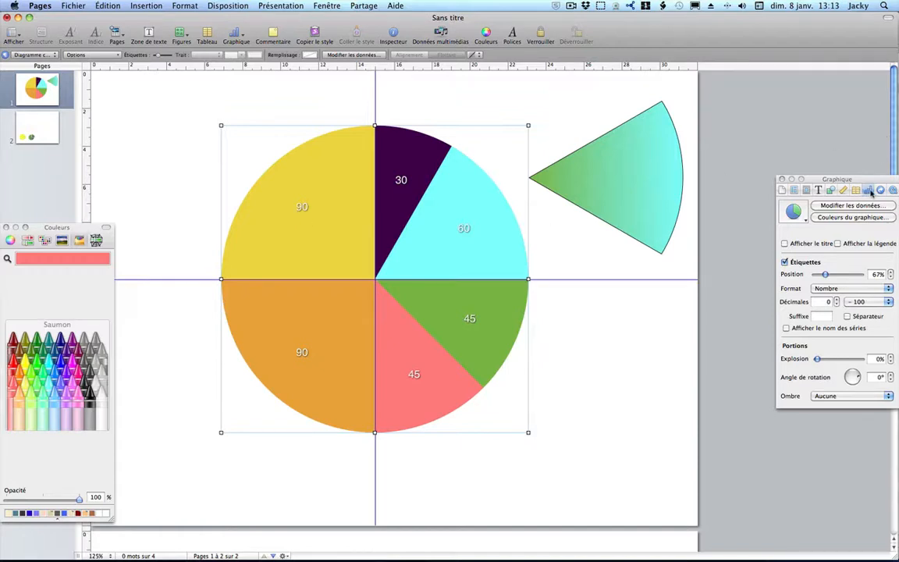
left_click(827, 205)
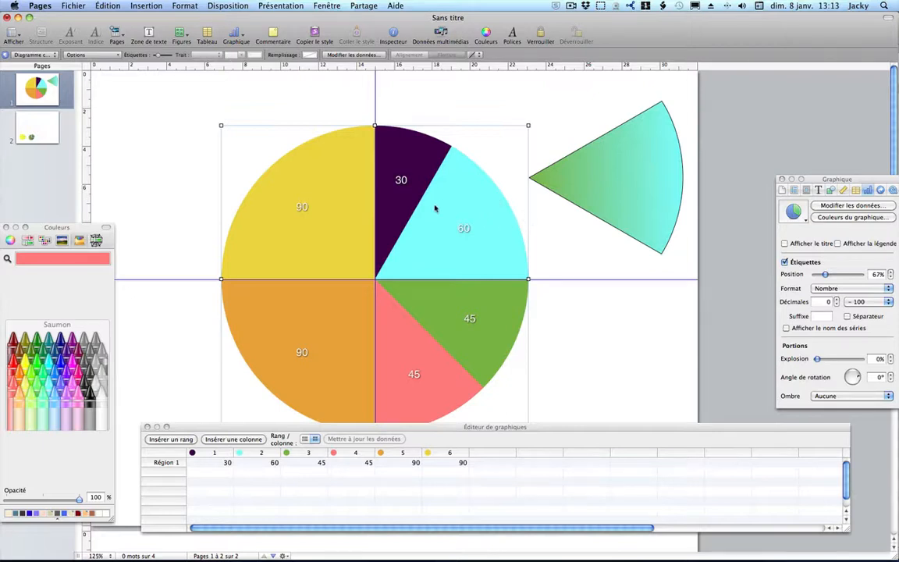
Step: Move the gradient sector so it partly overlaps the pie's cyan slice and set its rotation angle to 30°
left_click(633, 194)
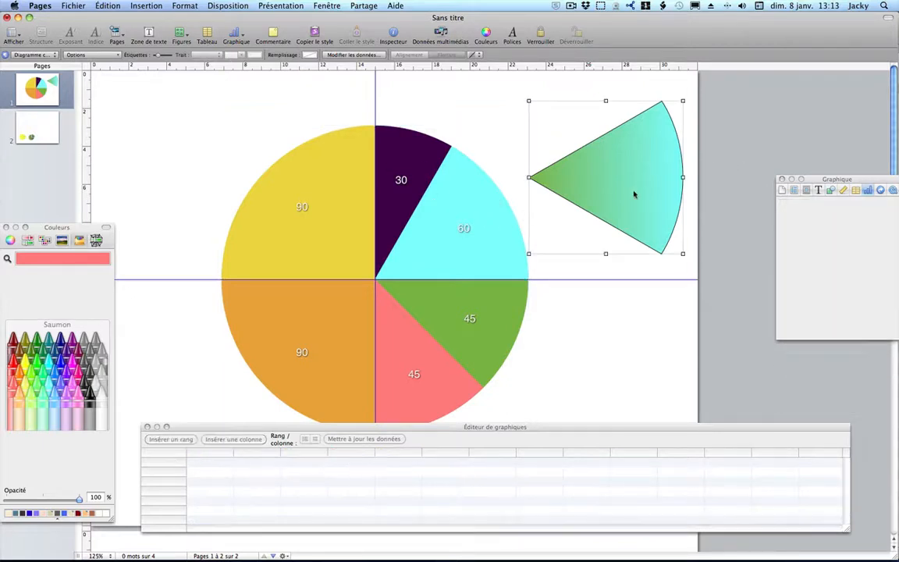
left_click_drag(634, 194, 559, 189)
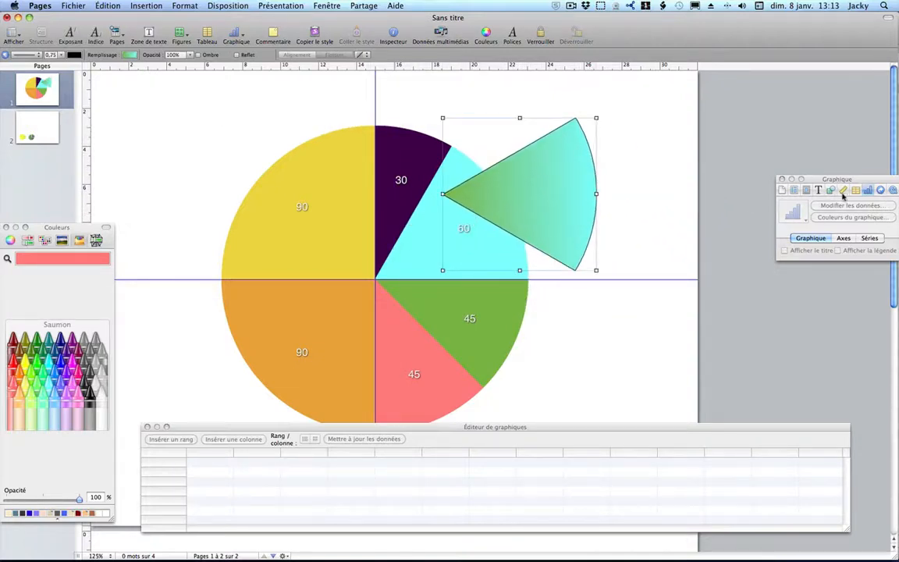
left_click(842, 190)
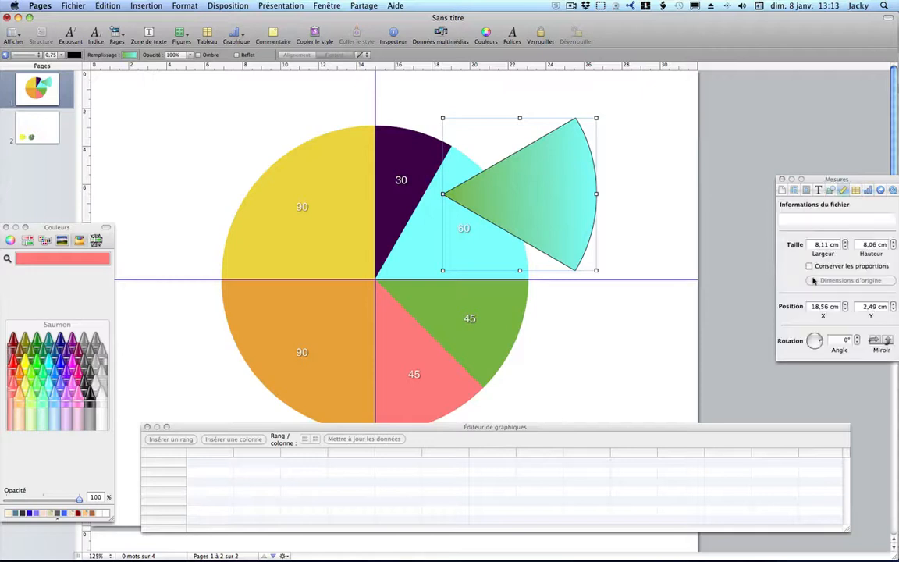
left_click(843, 341)
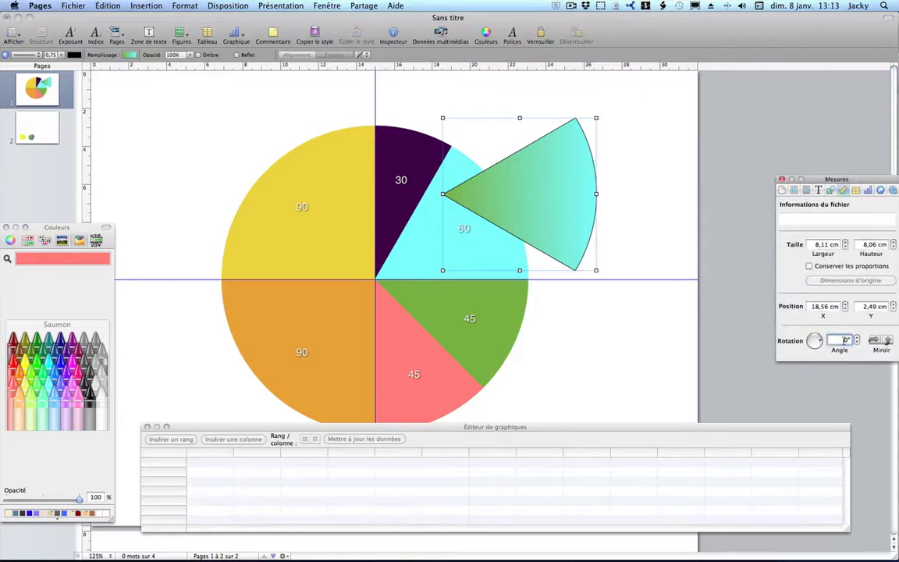
type("30")
key("Return")
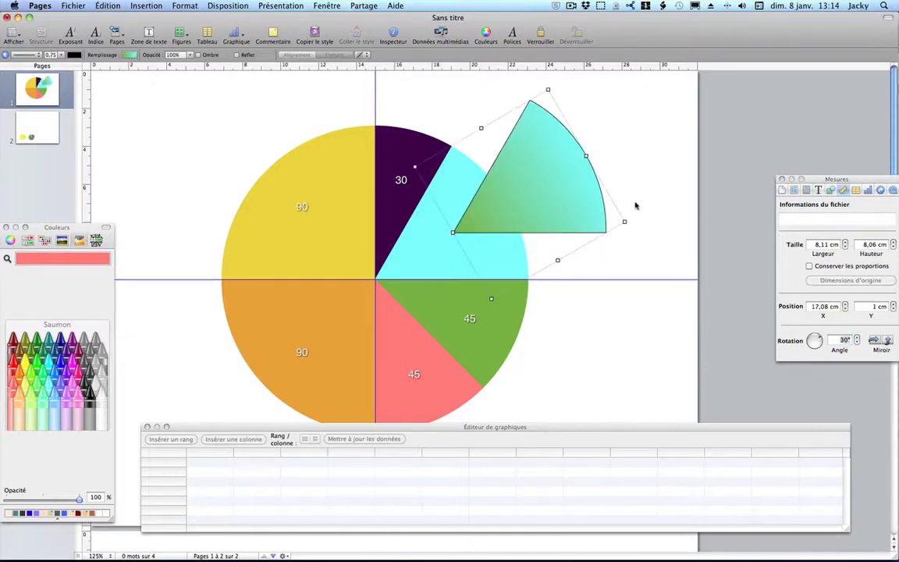
left_click_drag(566, 204, 586, 212)
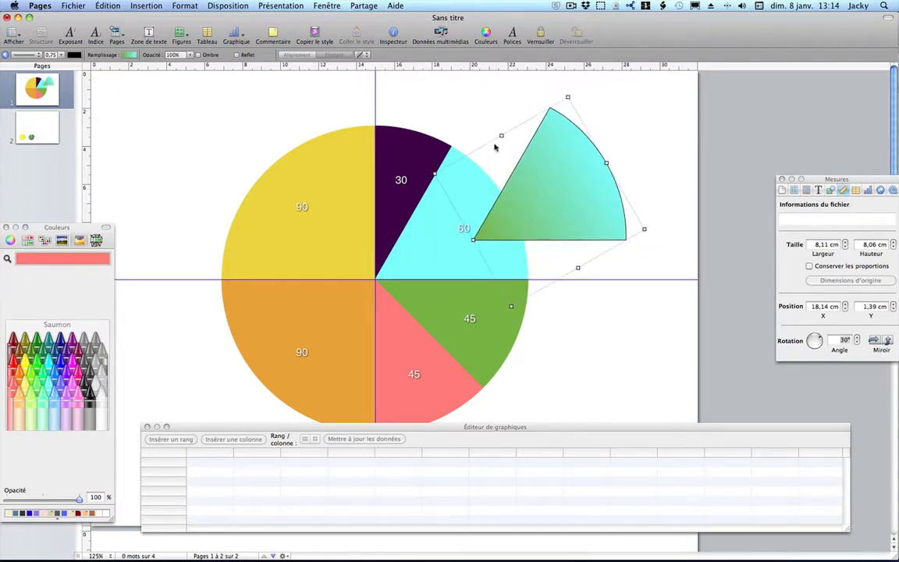
Step: Reset the object and text handles (Réinitialiser les poignées de l'objet et du texte) of the rotated gradient sector and deselect it
left_click(192, 6)
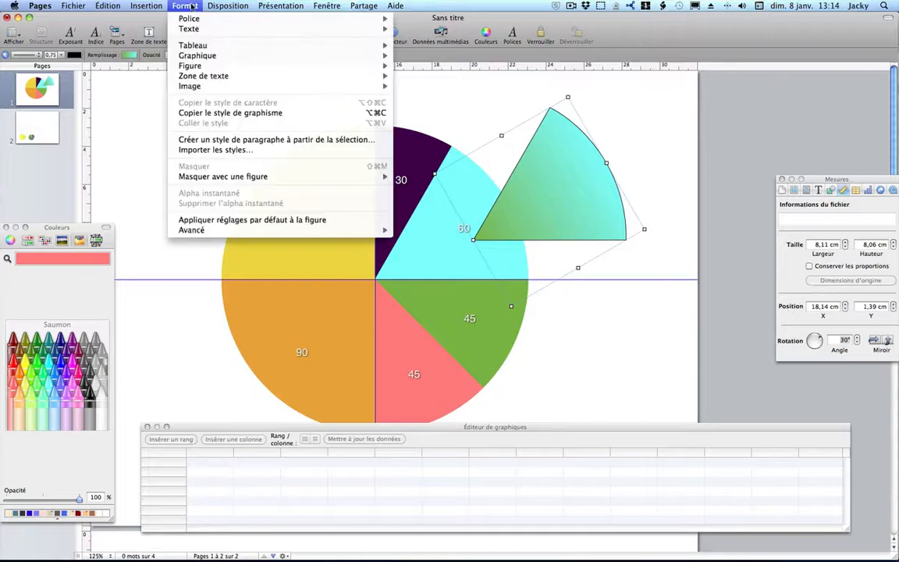
mouse_move(194, 91)
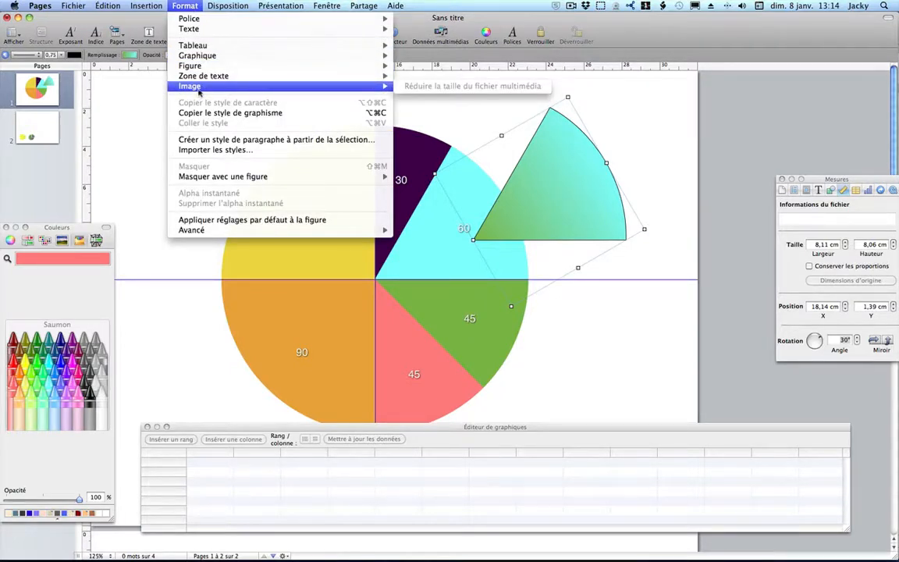
mouse_move(195, 66)
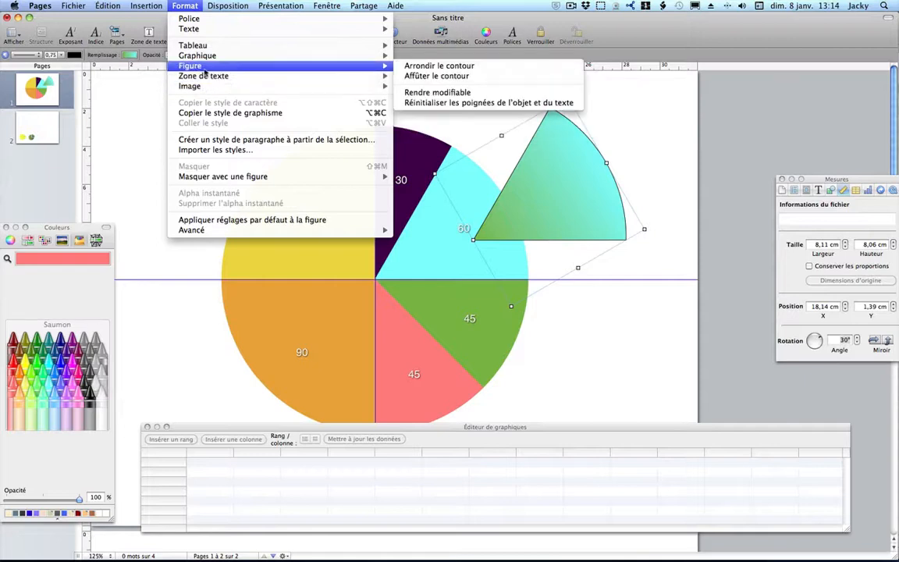
left_click(552, 103)
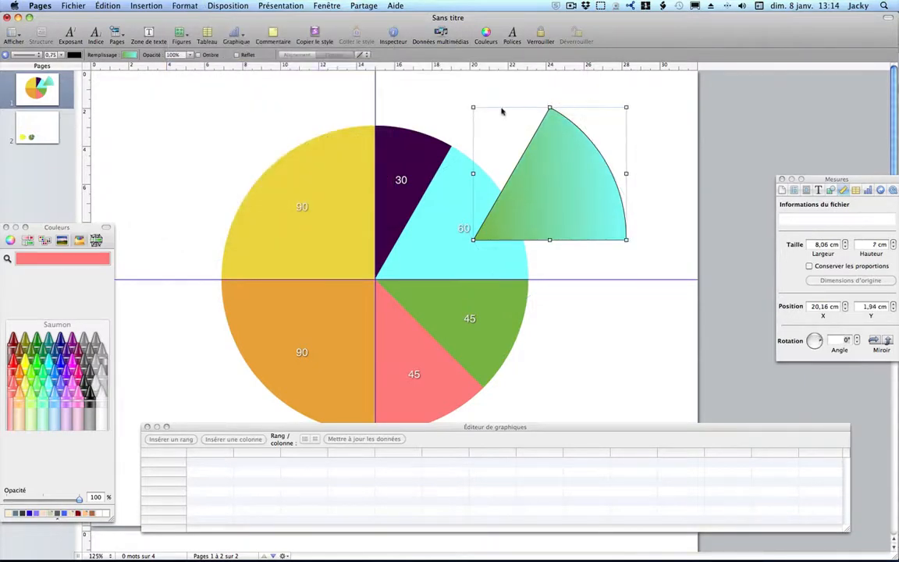
left_click(579, 112)
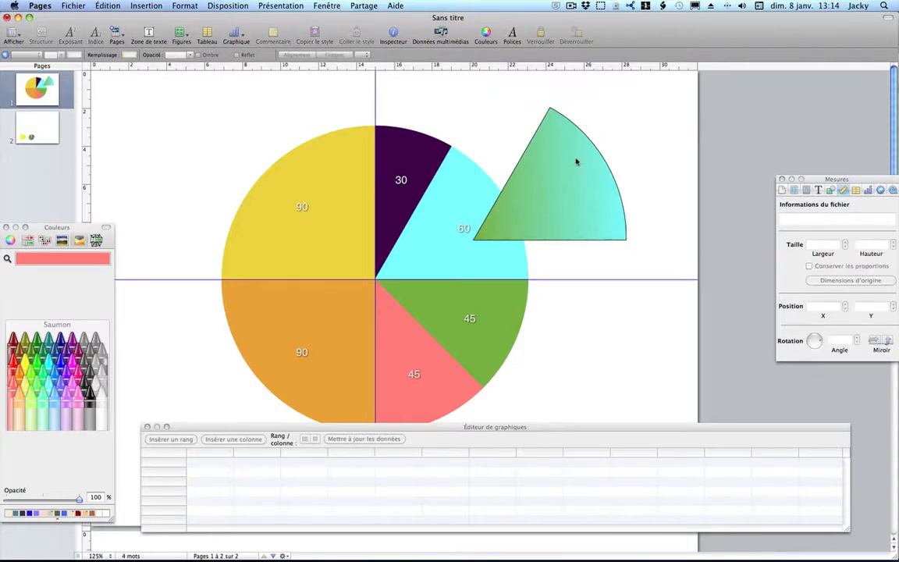
Step: Close the chart data editor and place the gradient sector over the pie's cyan slice, at about X 16 cm and Y 3.5 cm
left_click_drag(576, 162, 629, 188)
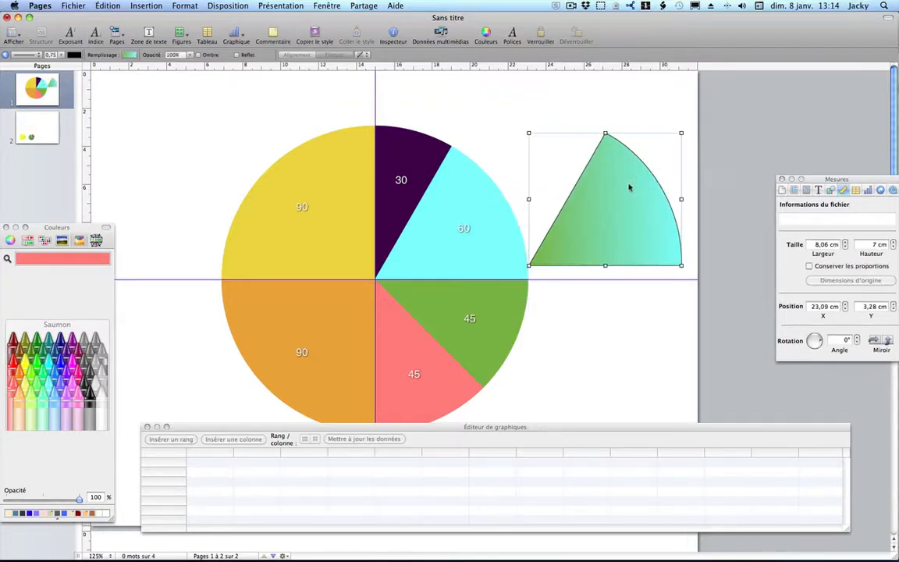
left_click(147, 426)
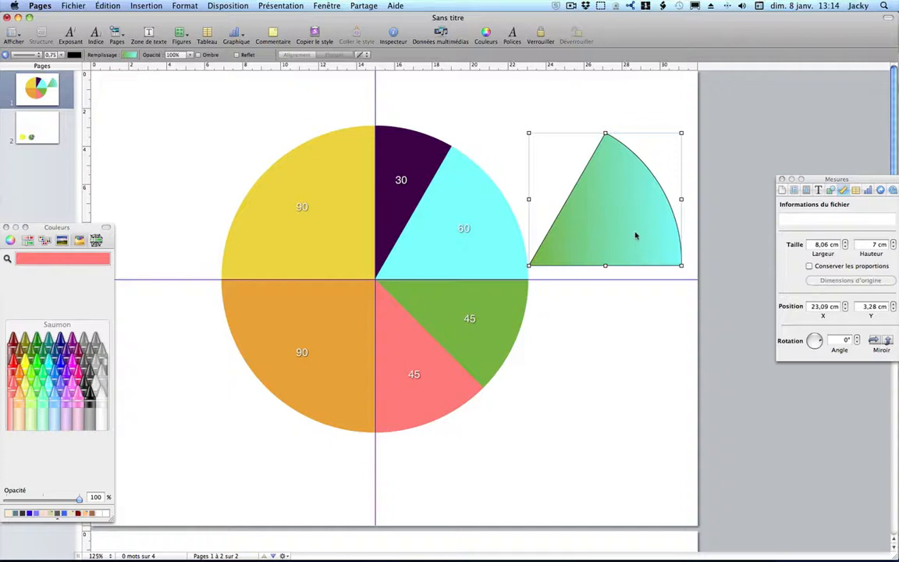
left_click_drag(632, 237, 498, 243)
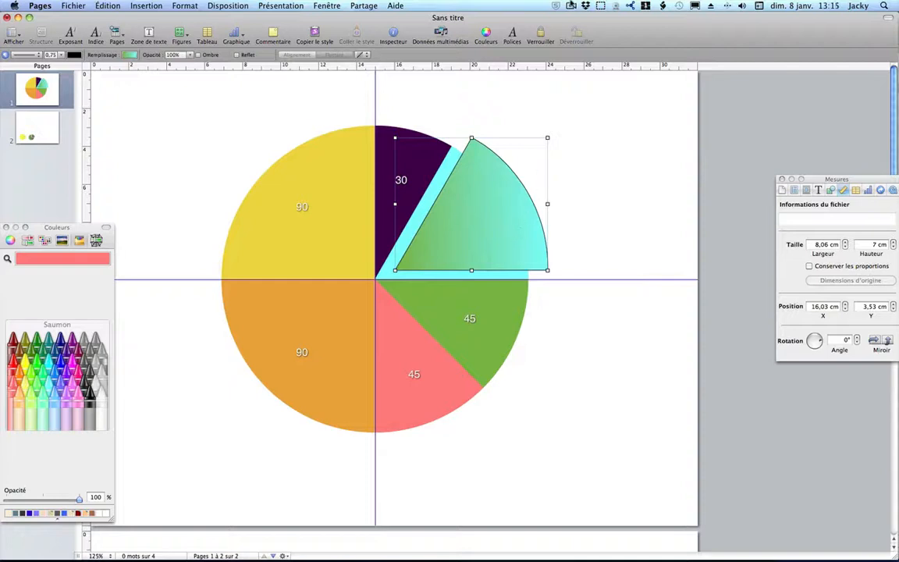